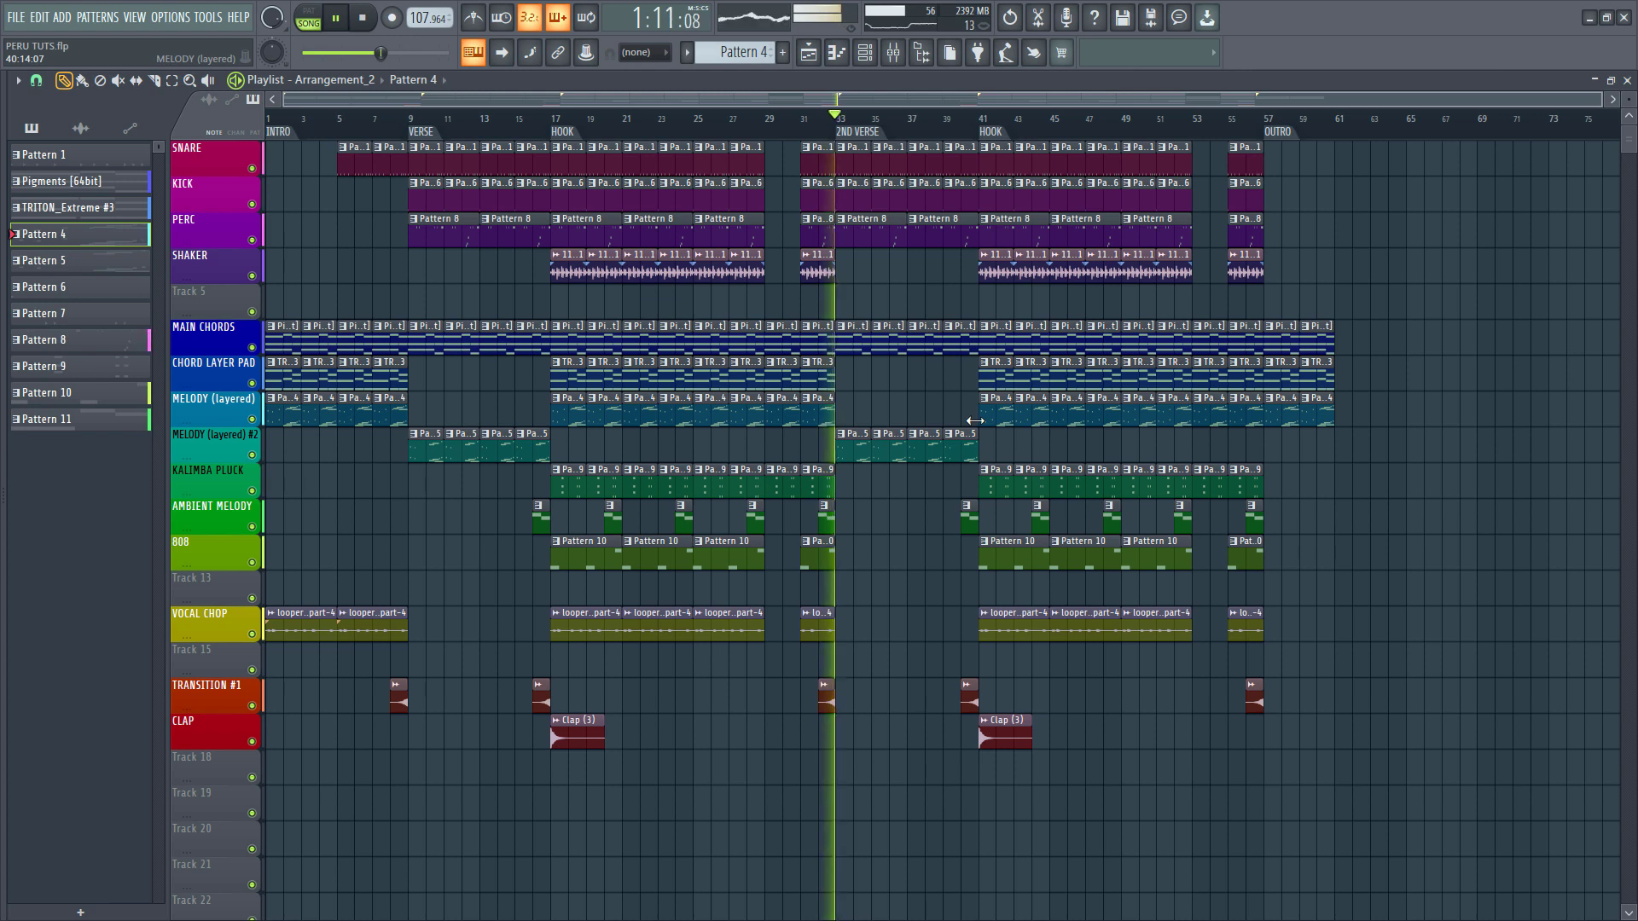
Step: Stop playback, solo the SNARE track, and audition its Pattern 1 on the Snare x1 and Snare (3) channels
key("space")
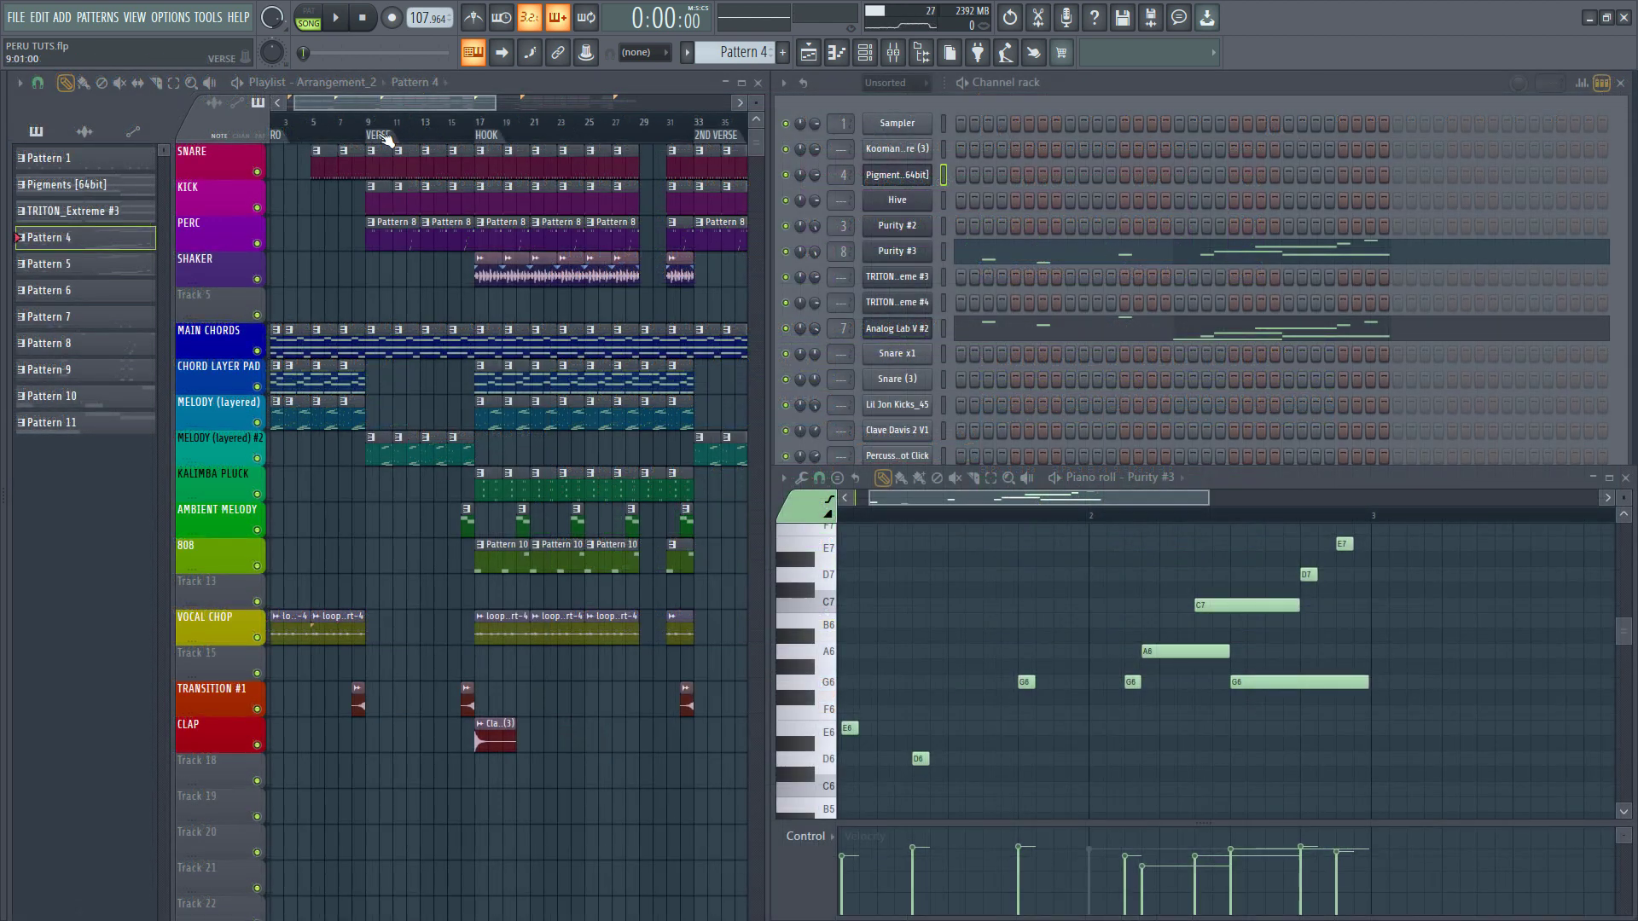
left_click(257, 173, "ctrl")
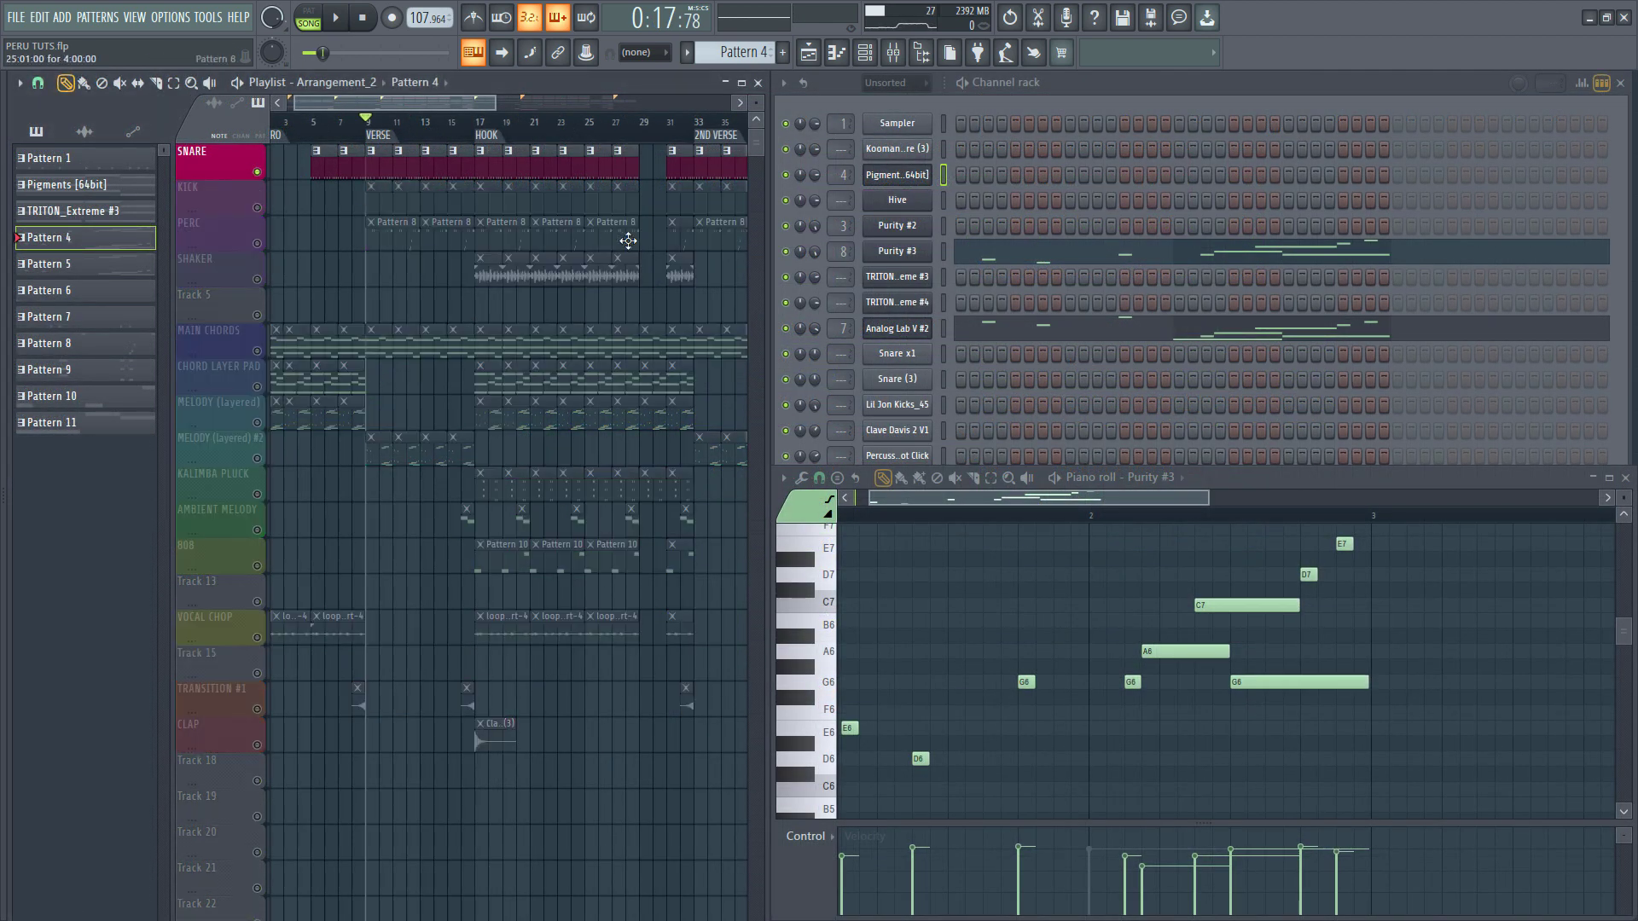
left_click(368, 158)
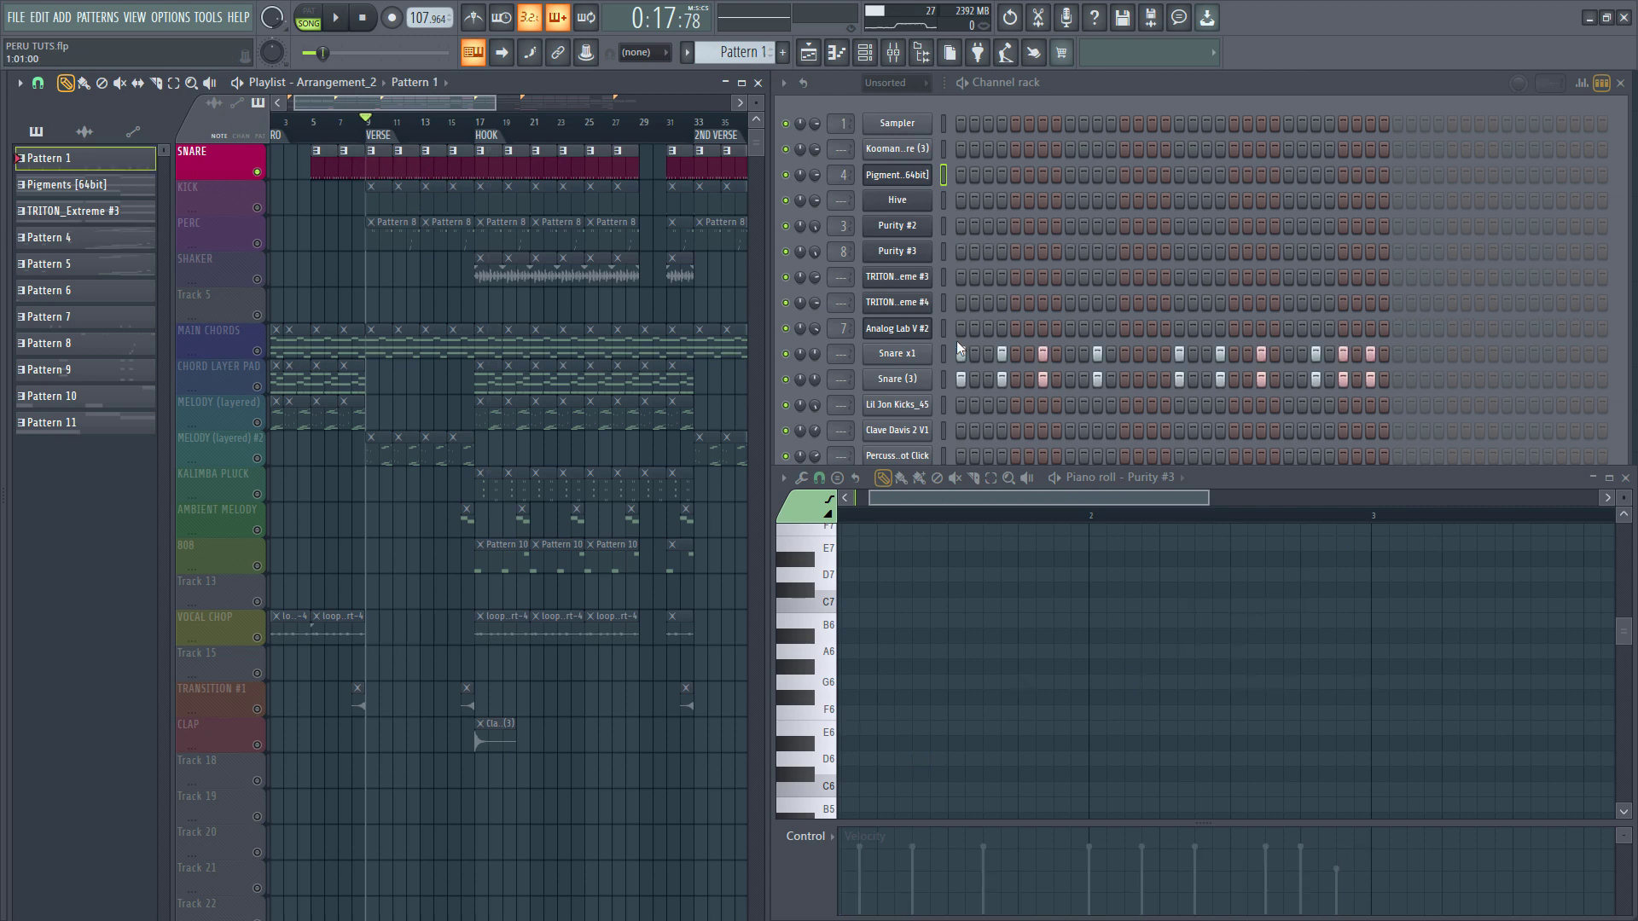
left_click(944, 351)
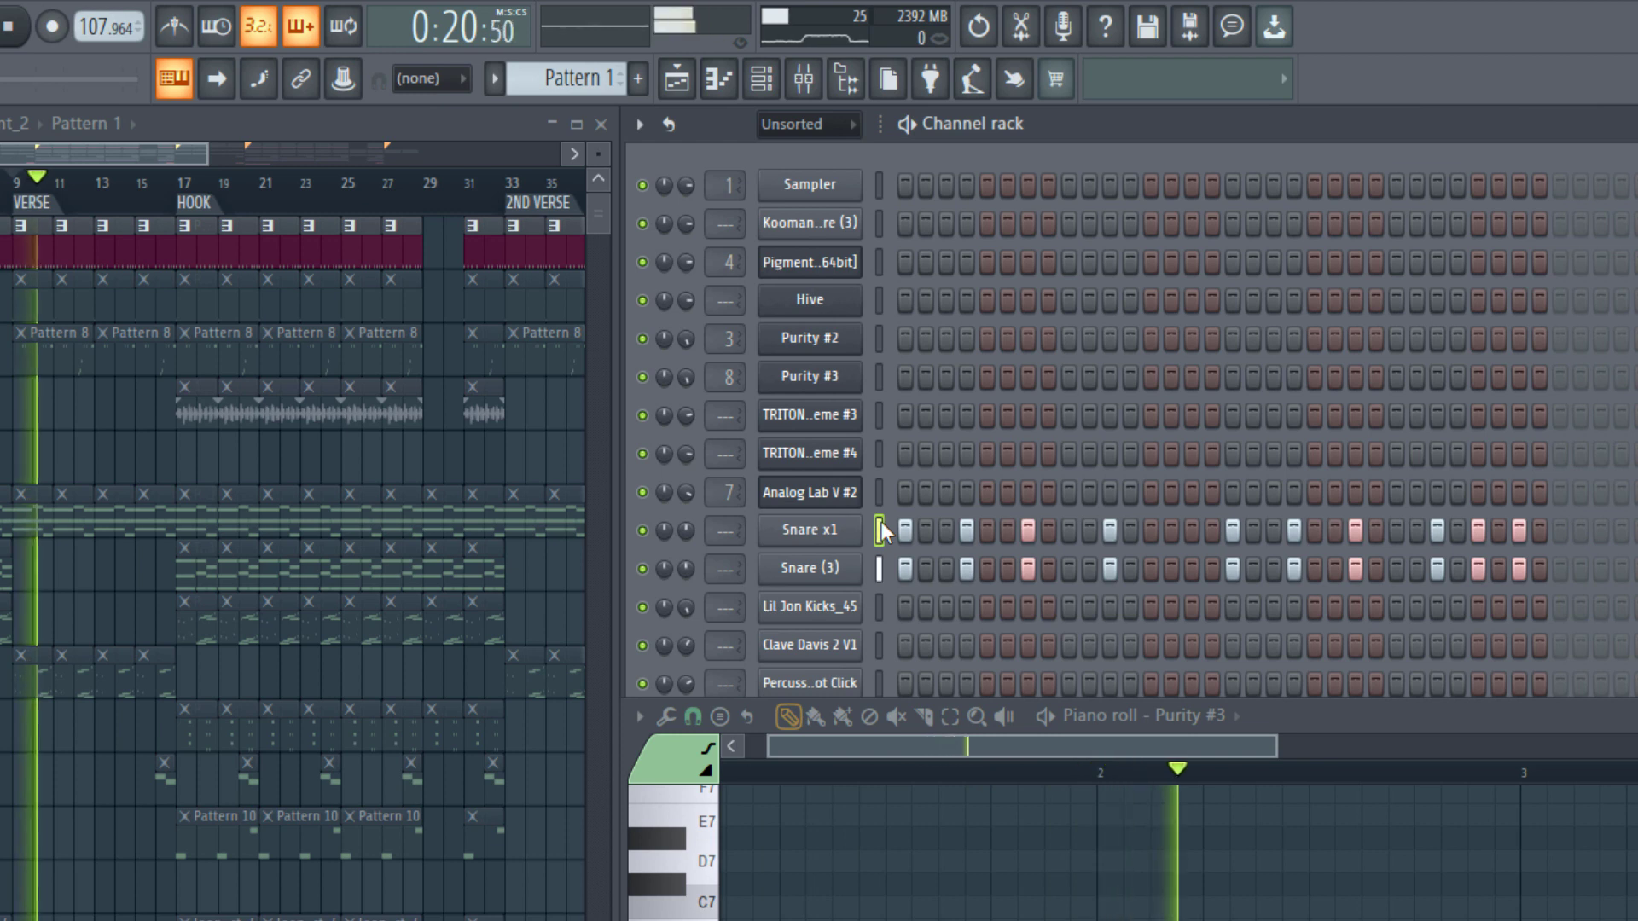
key("space")
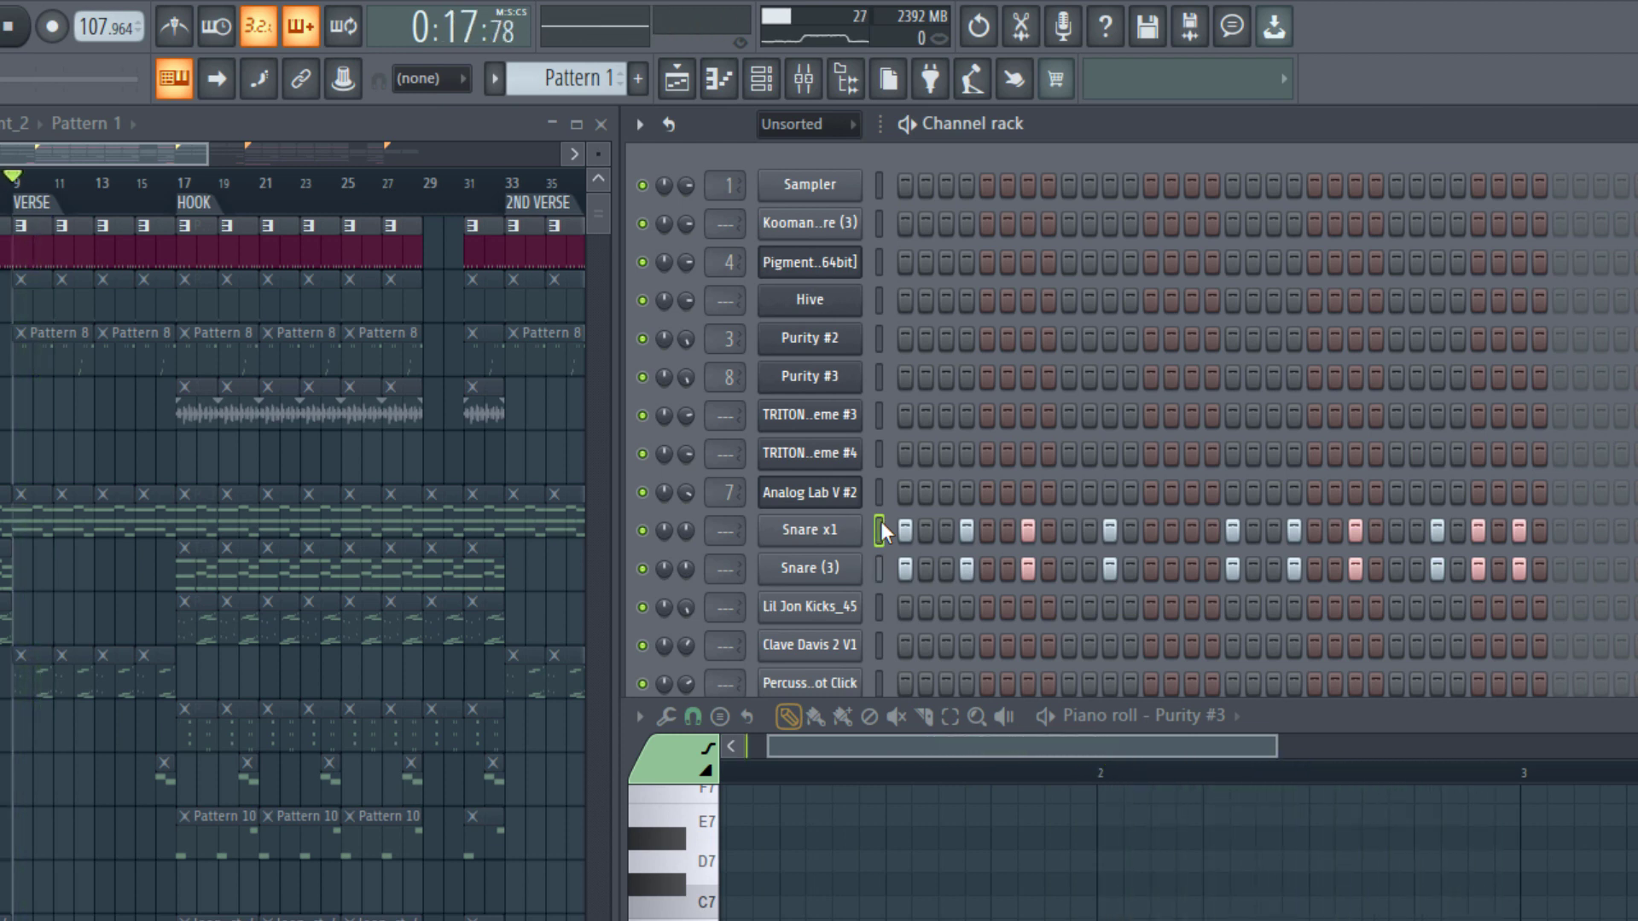
left_click(879, 531)
Step: Unmute the KICK track and play its Pattern 6 together with the snare from the verse
left_click(0, 299)
left_click(31, 312)
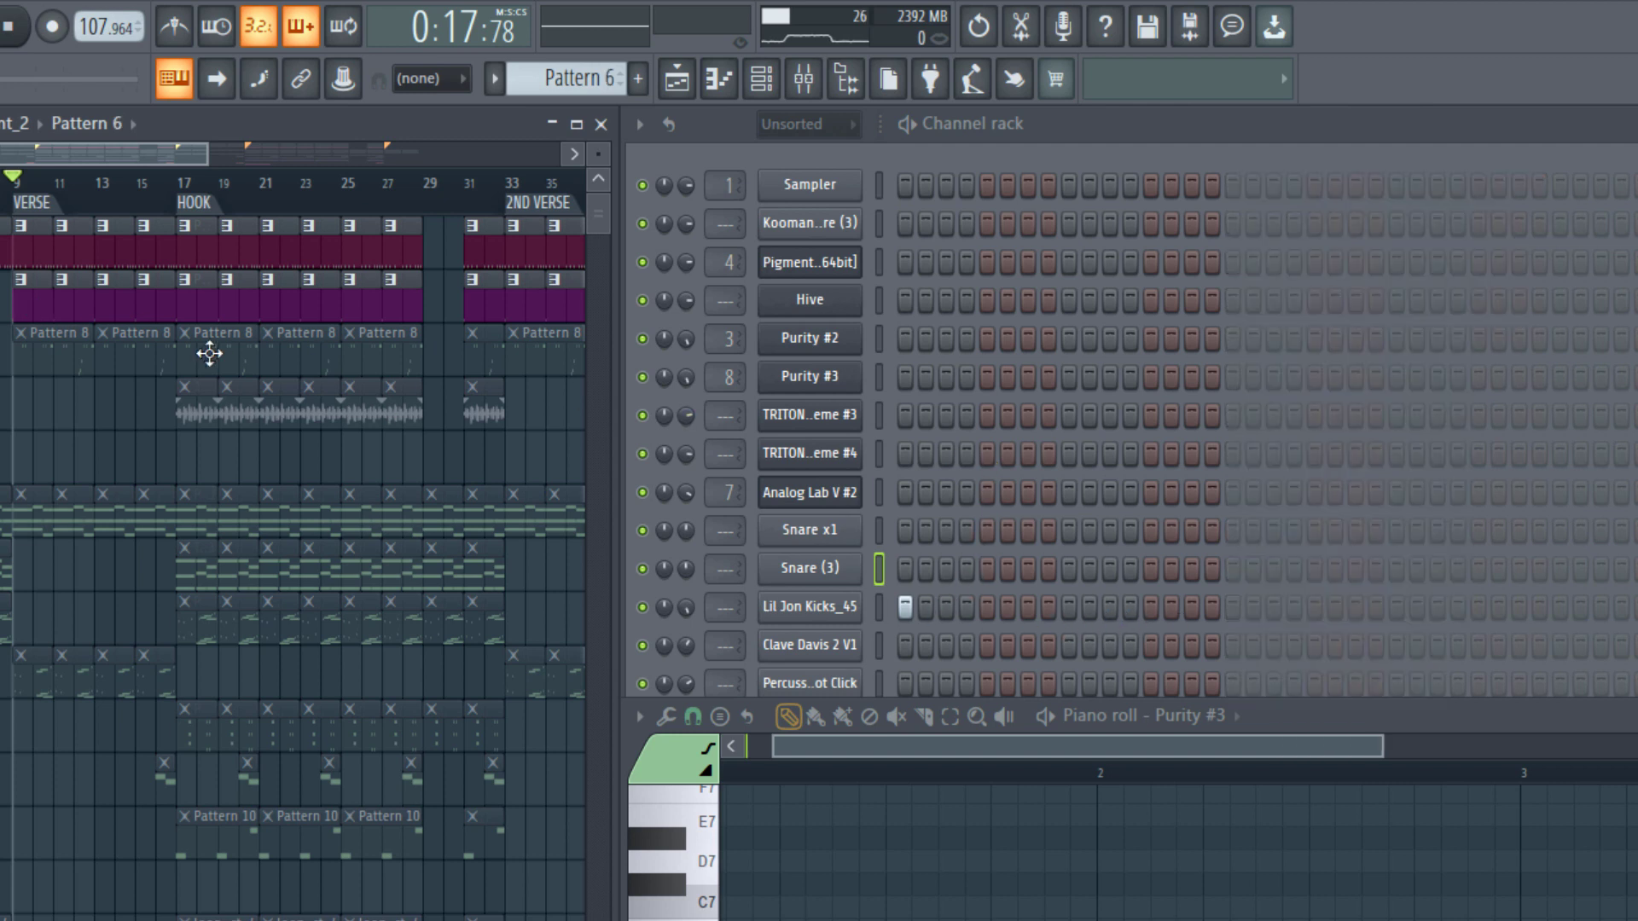
key("space")
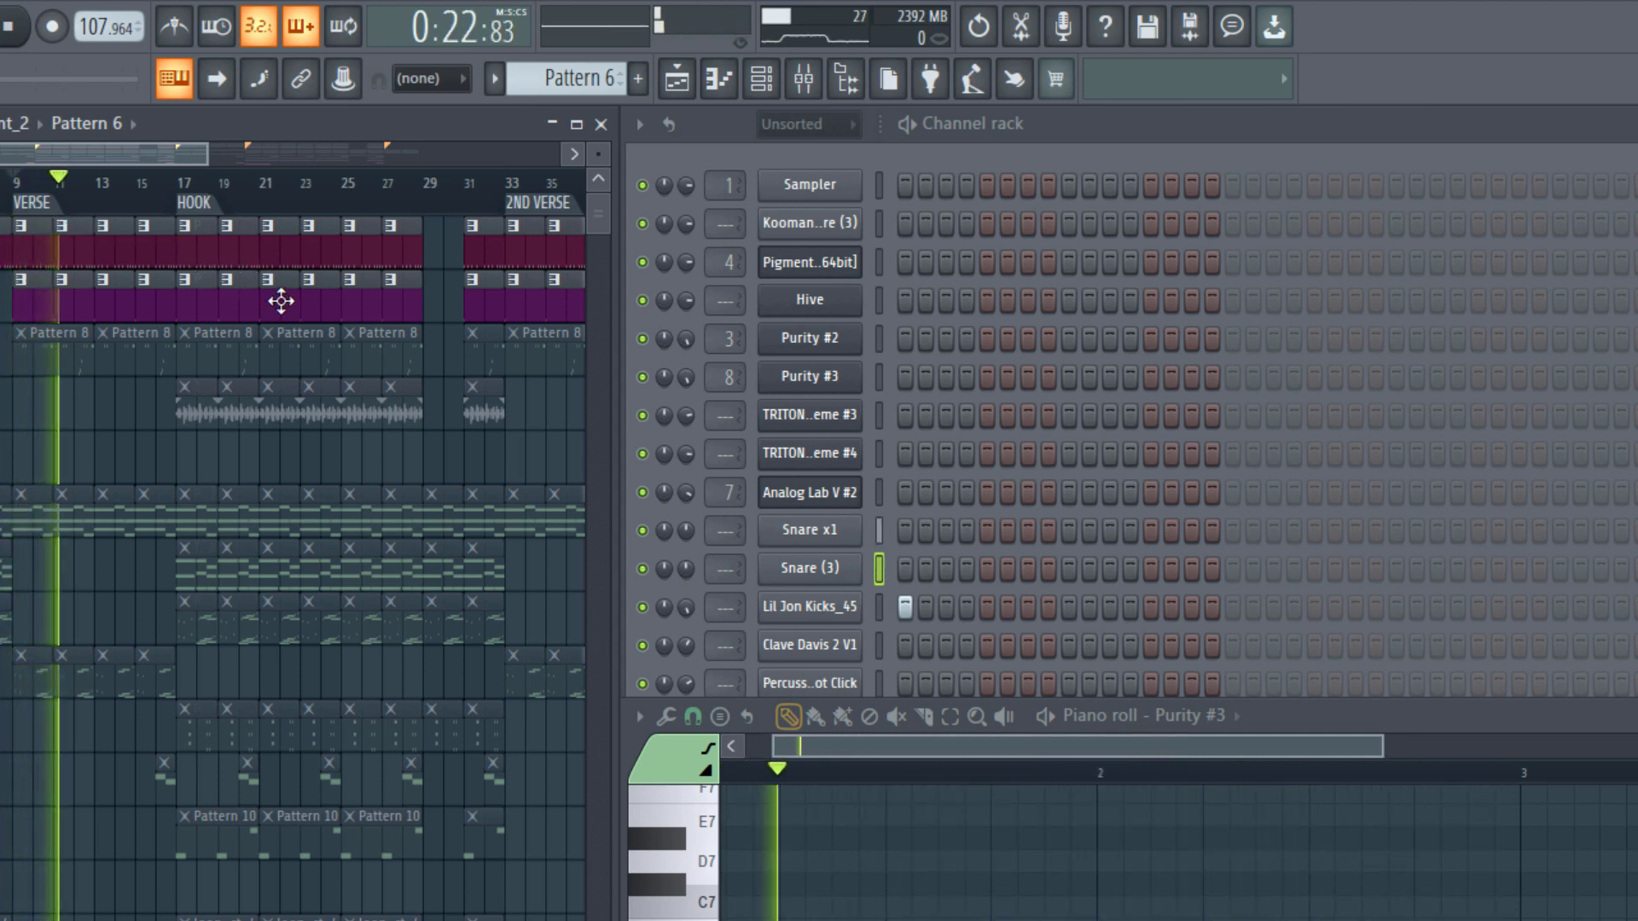
key("space")
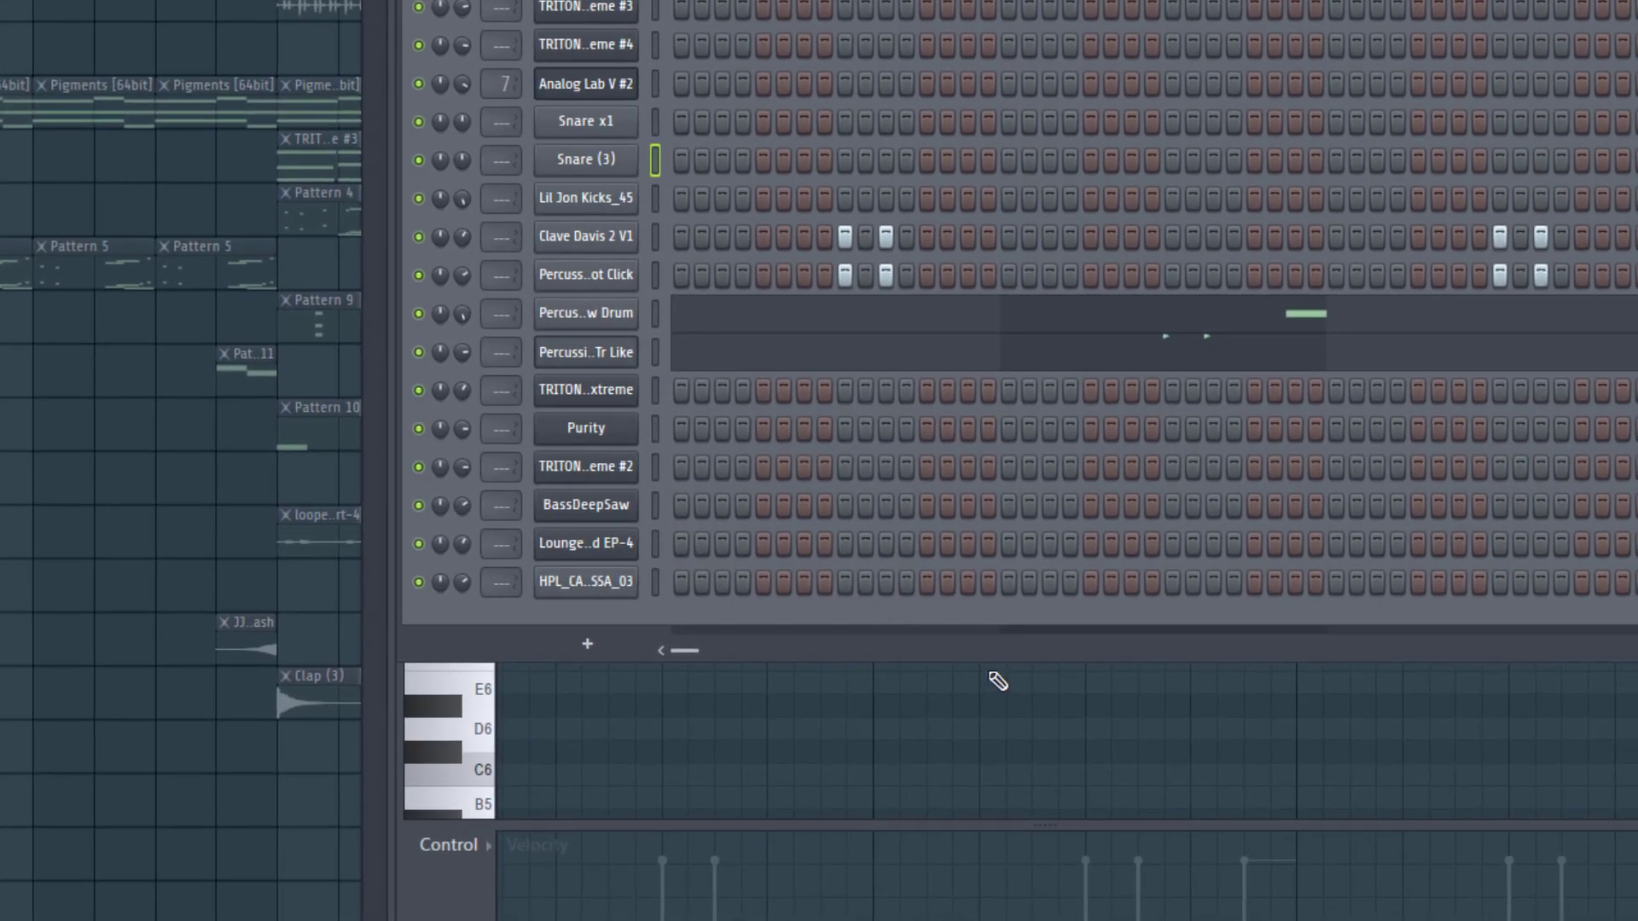
Step: Play the PERC track's Pattern 8 and examine the Percussion One Shot Tr Like notes in the piano roll
key("space")
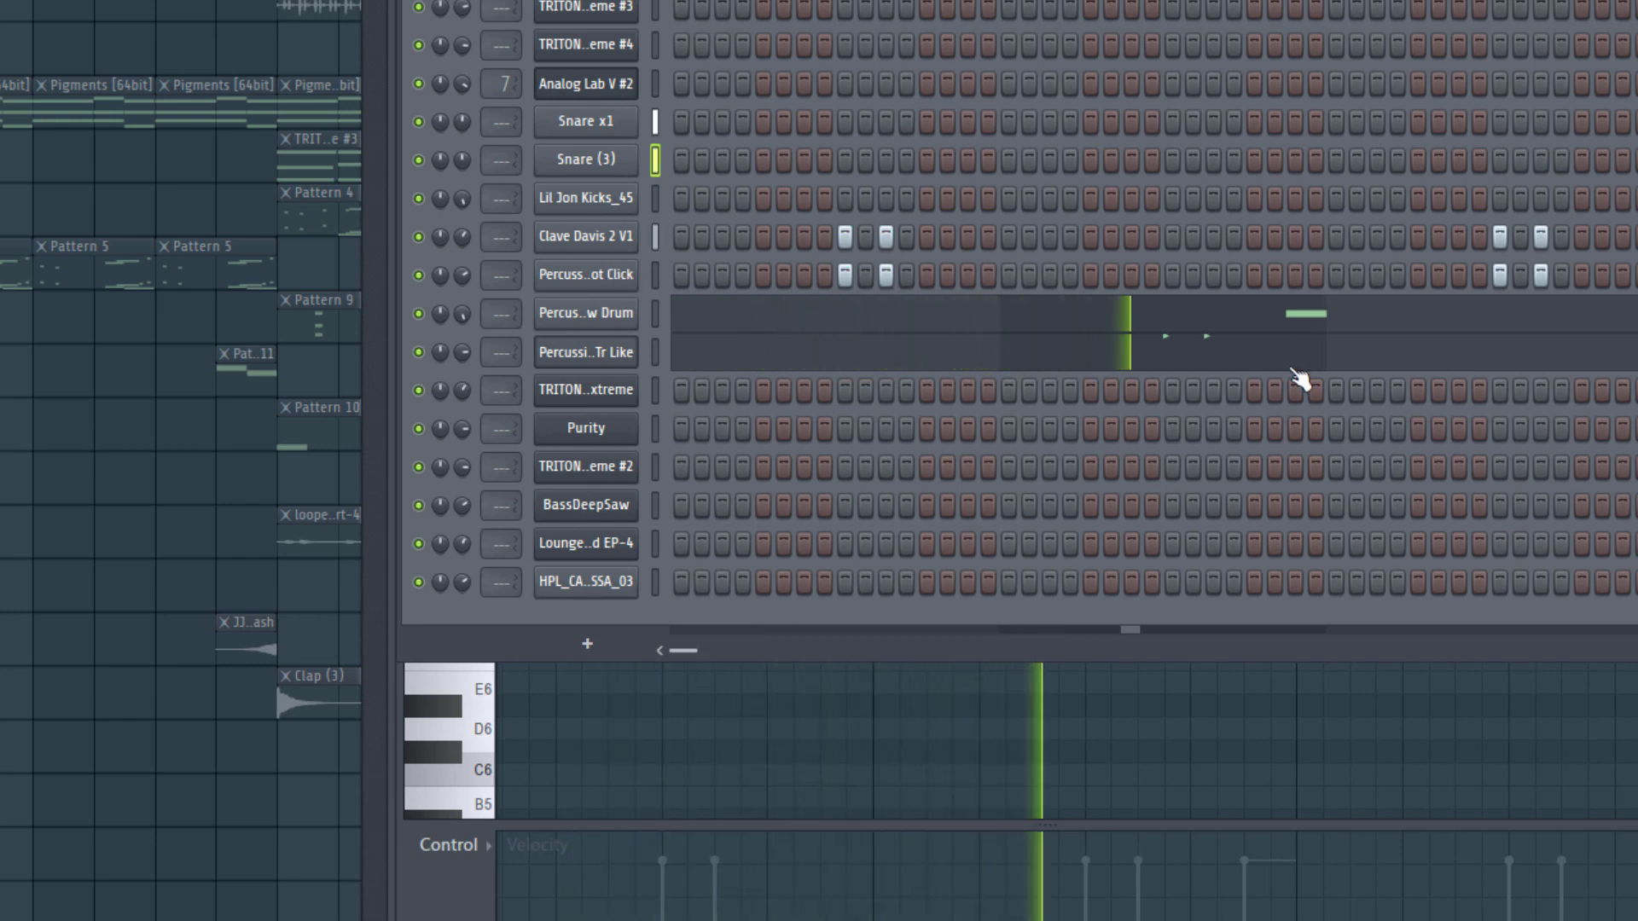
left_click(1167, 345)
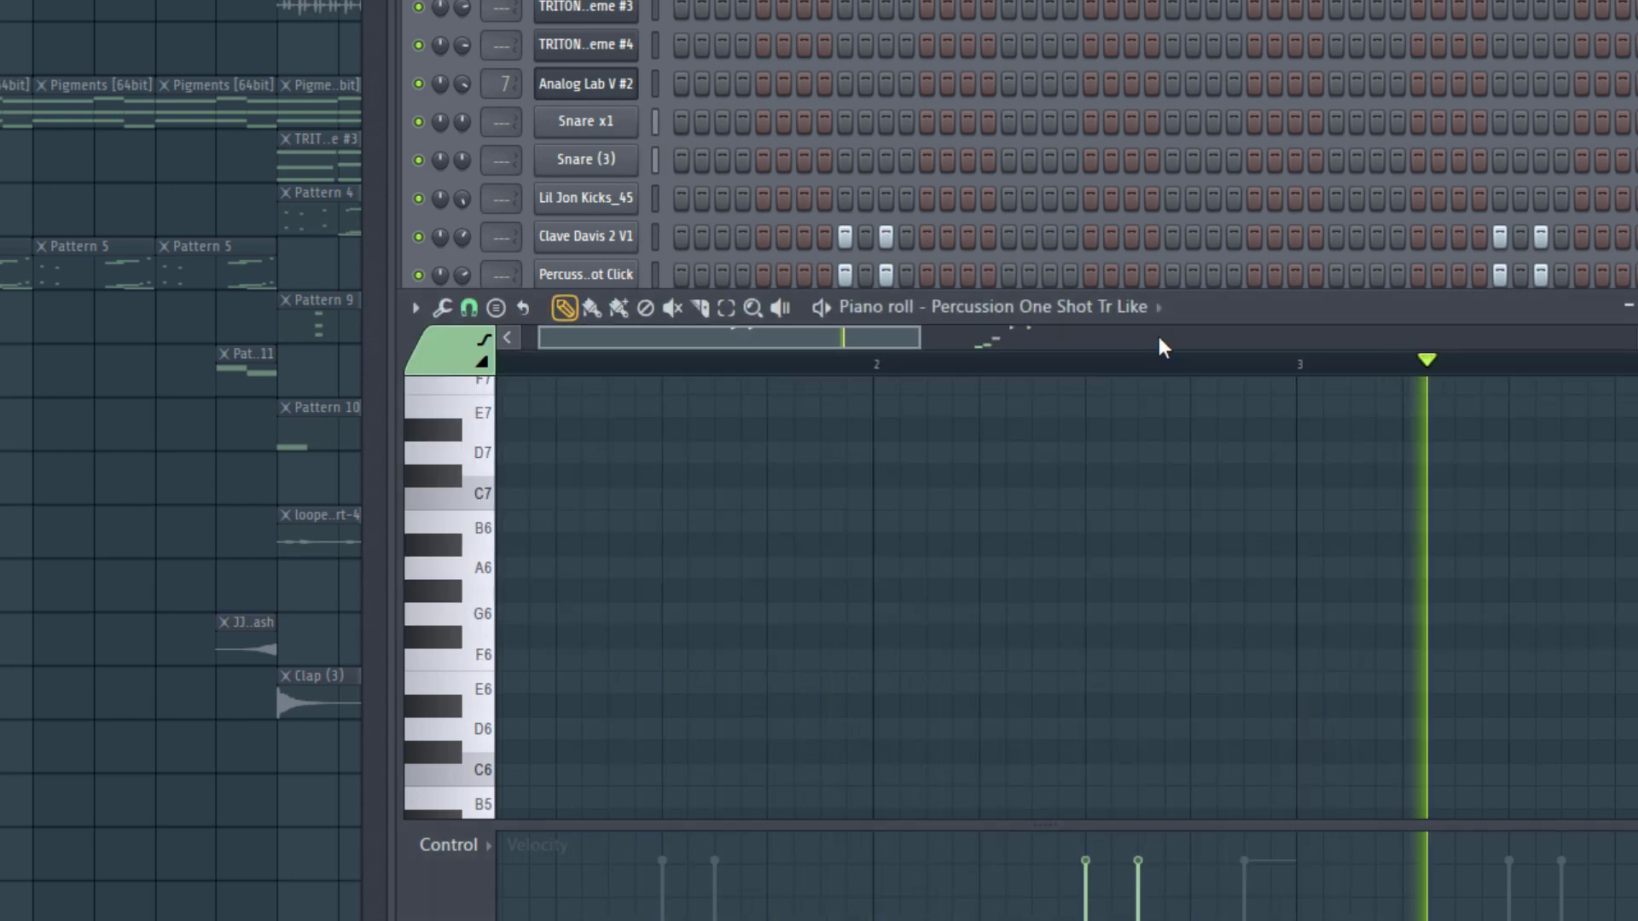
scroll(1057, 429, "down", 5)
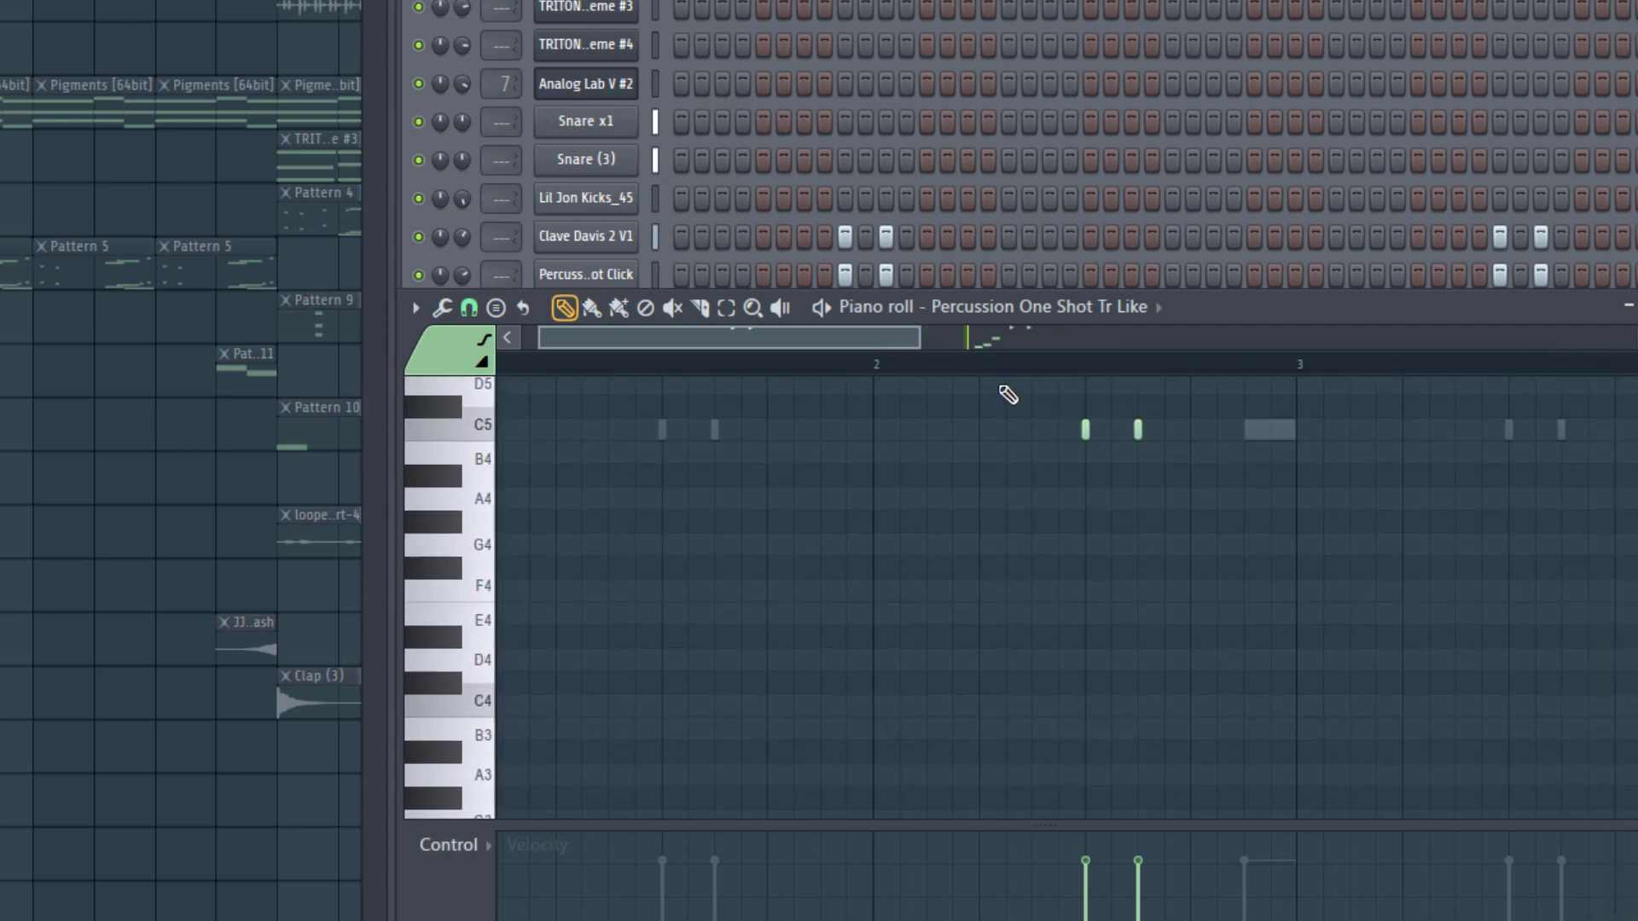
scroll(1009, 367, "down", 3)
scroll(1261, 478, "up", 2)
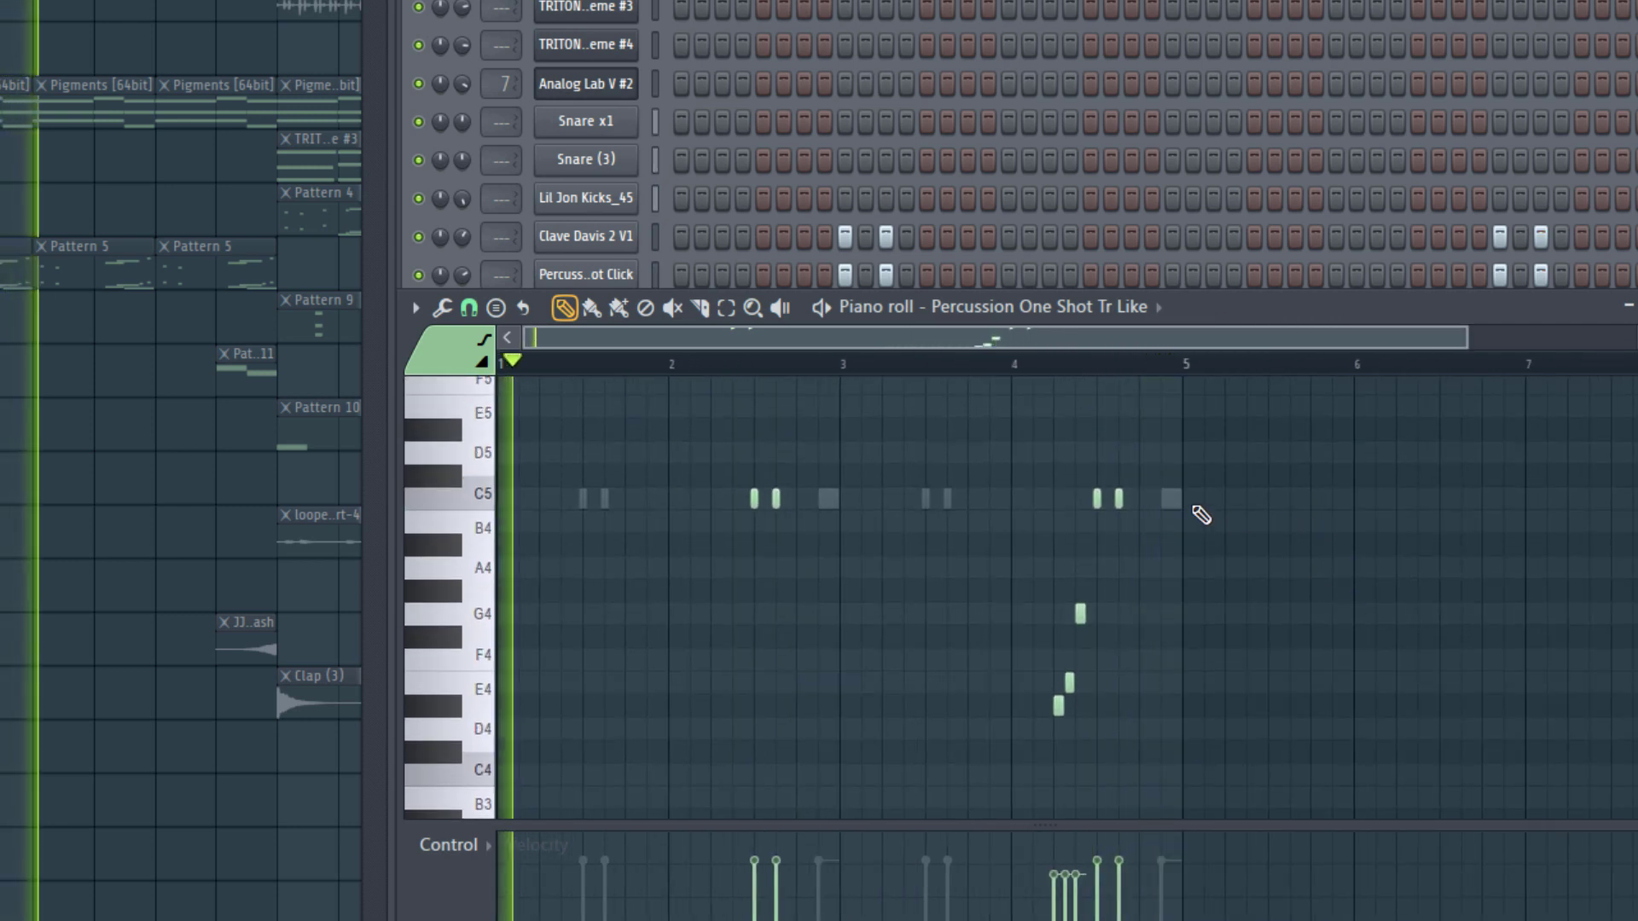
Step: Check the percussion channels in the channel rack, then reopen the Percussion One Shot Tr Like notes and play them from bar 2
left_click(849, 62)
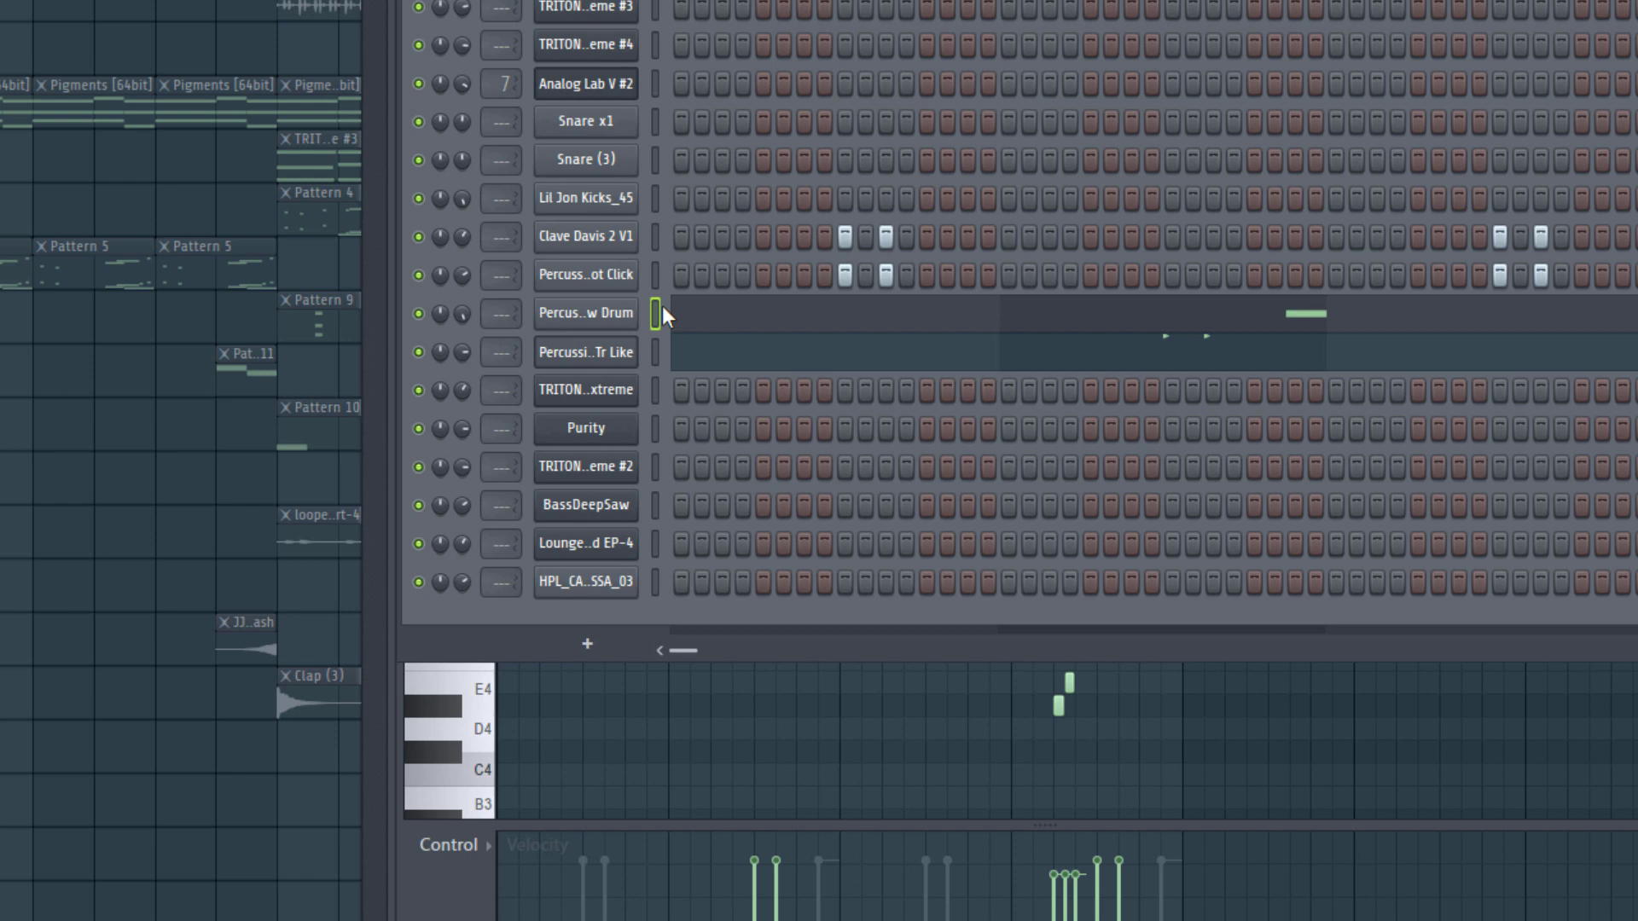
left_click(655, 352)
left_click(432, 868)
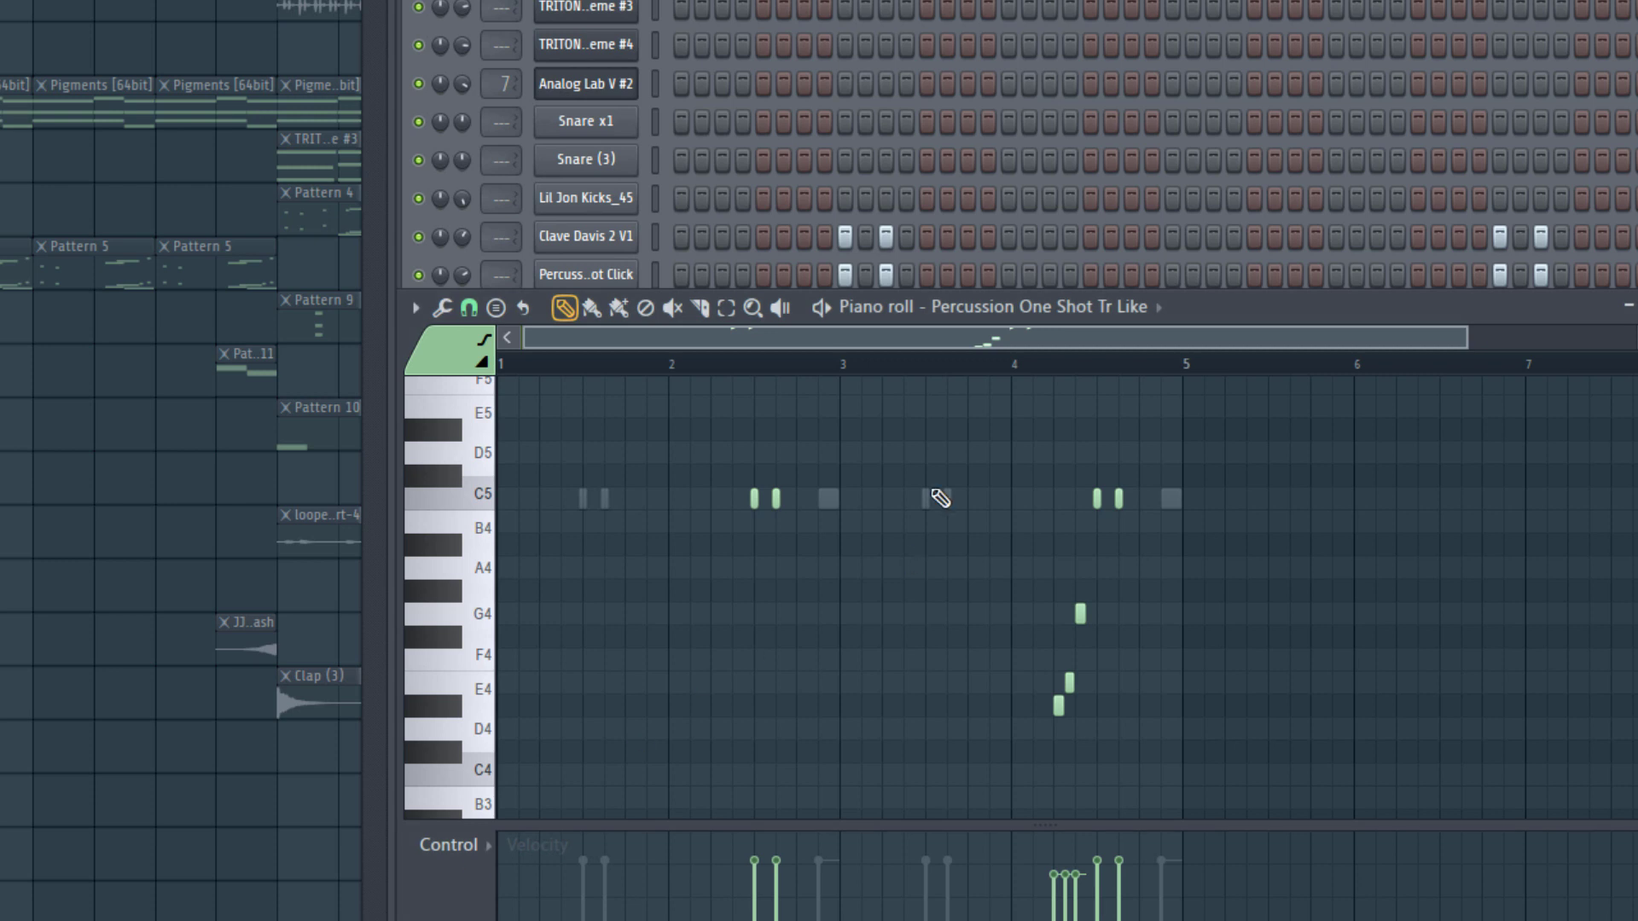
left_click(779, 367)
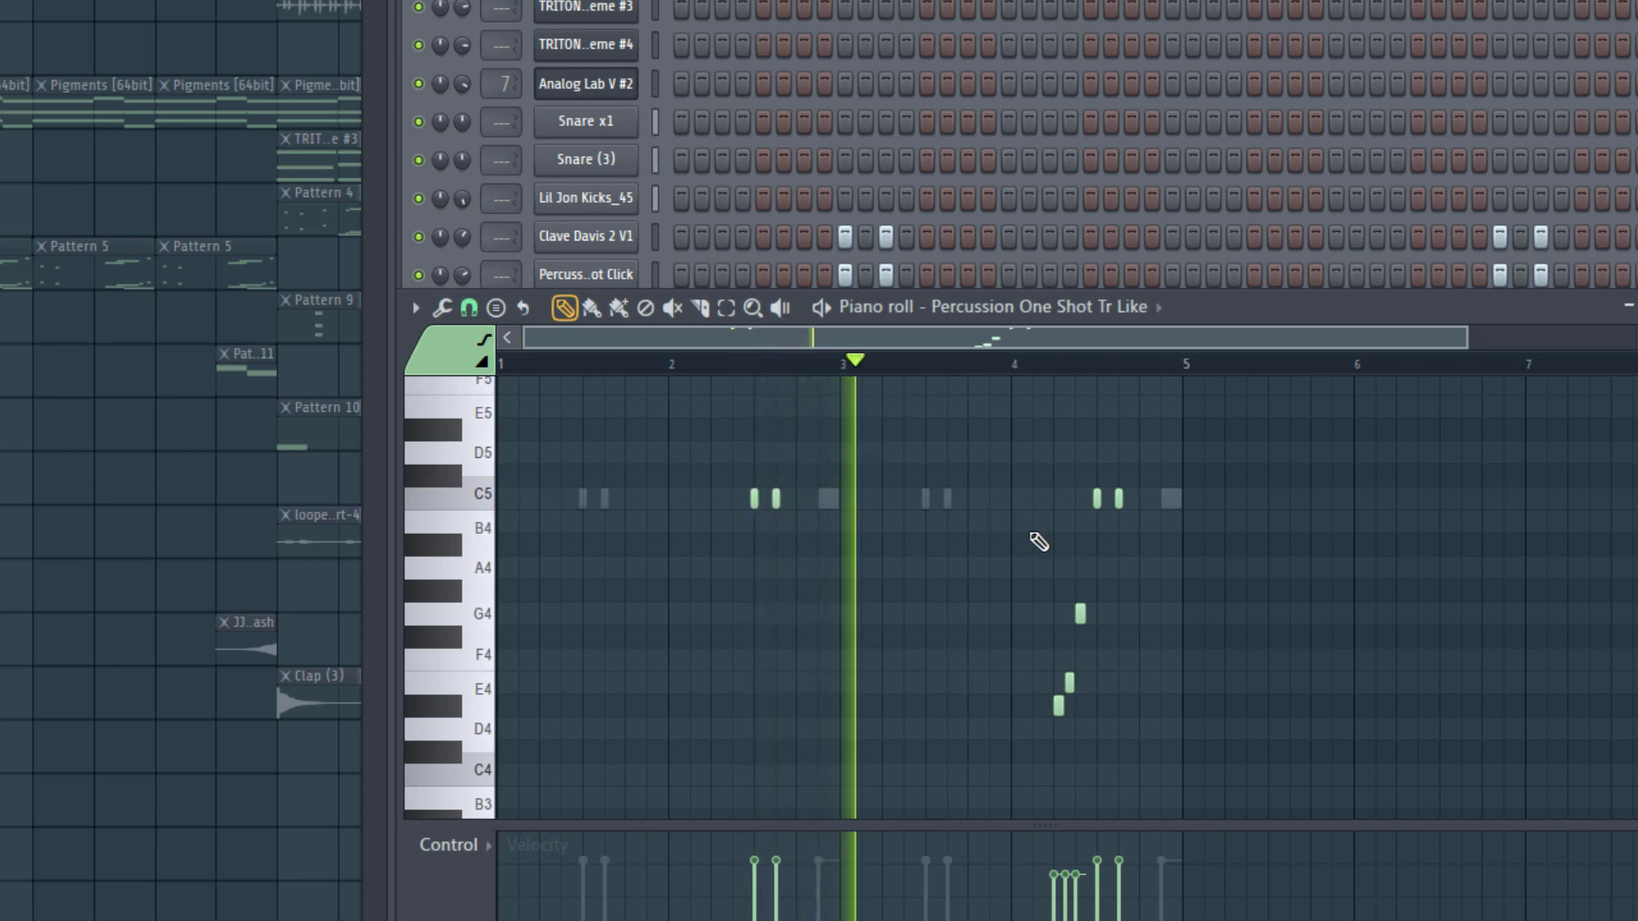
scroll(1163, 369, "up", 2)
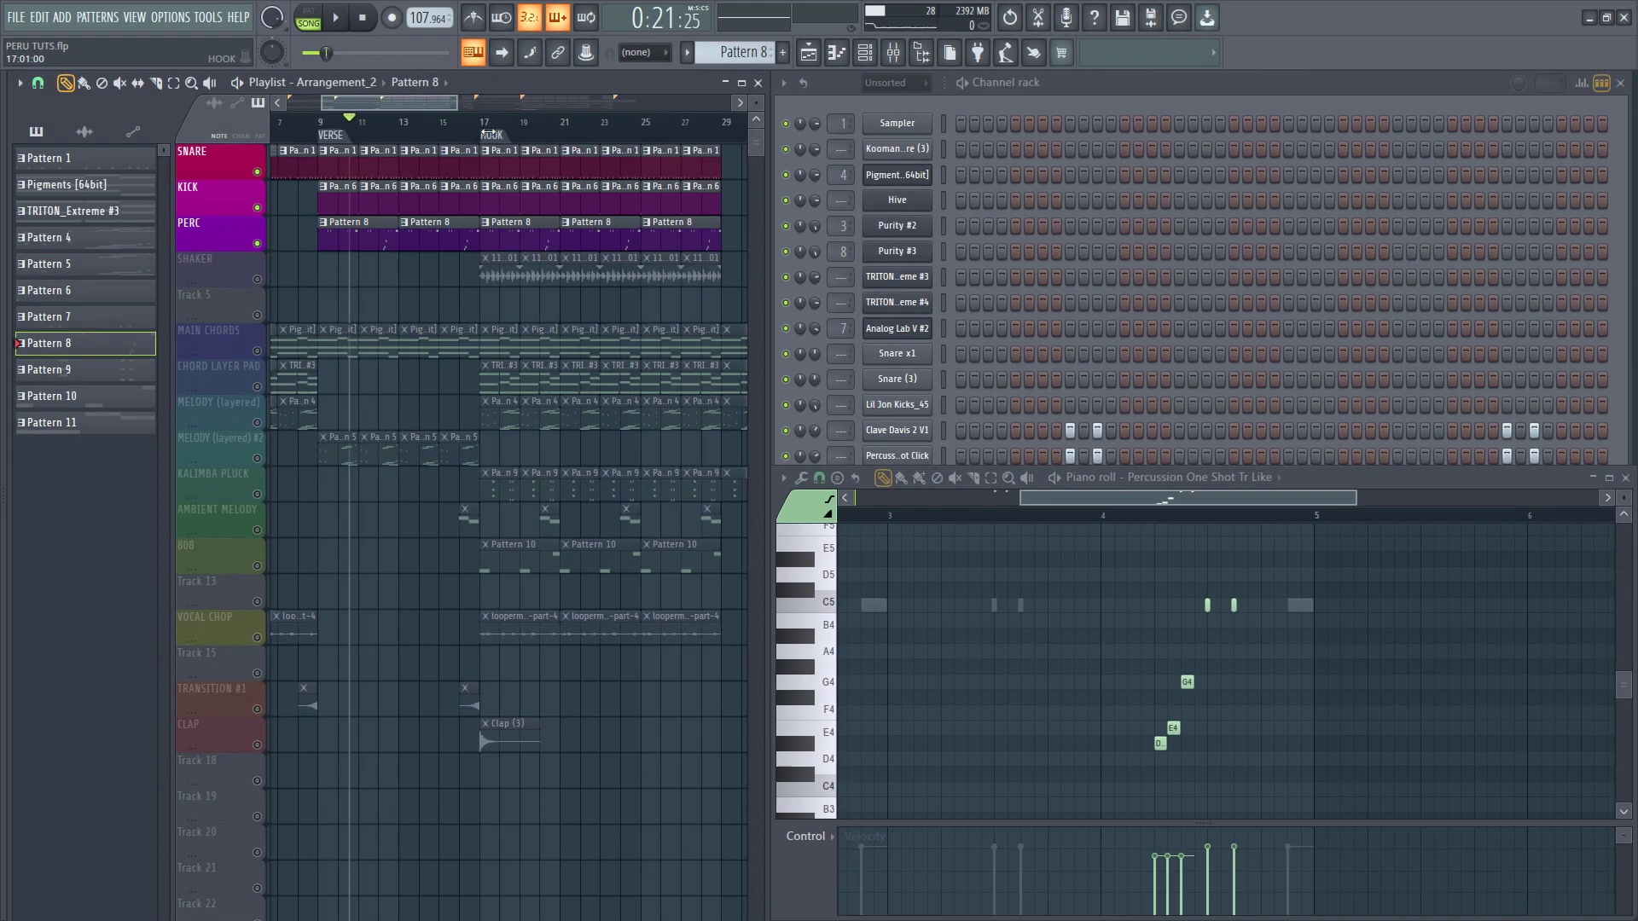
Step: Unmute the SHAKER track and open the 110 African Shaker 01 sample's settings to audition the loop
left_click(257, 279)
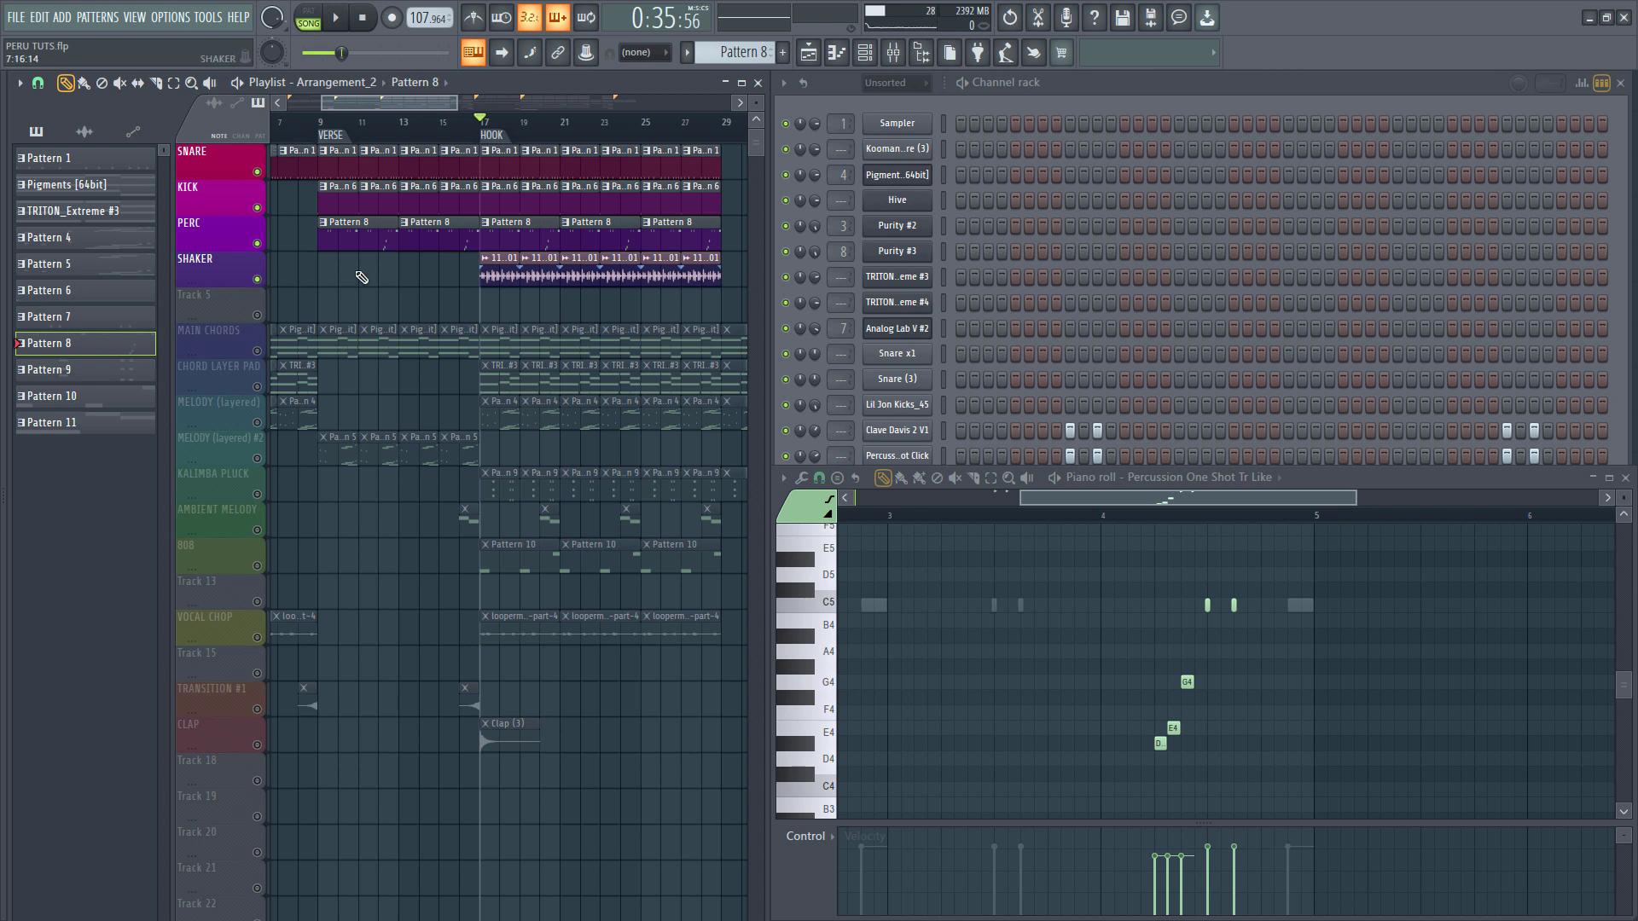
left_click(536, 270)
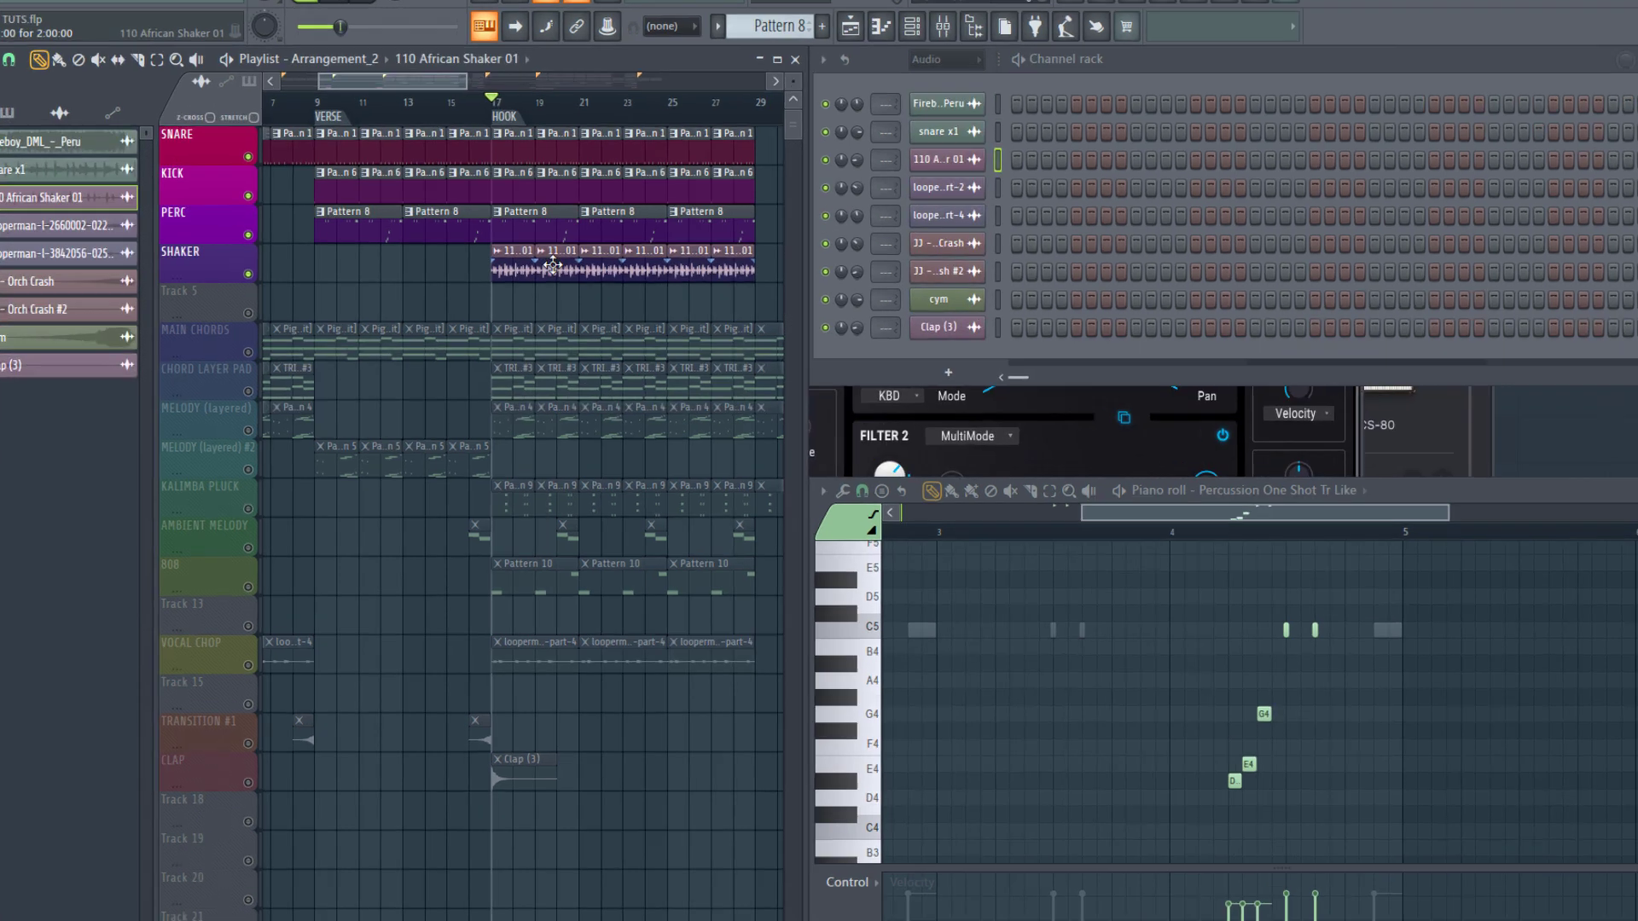
double_click(536, 270)
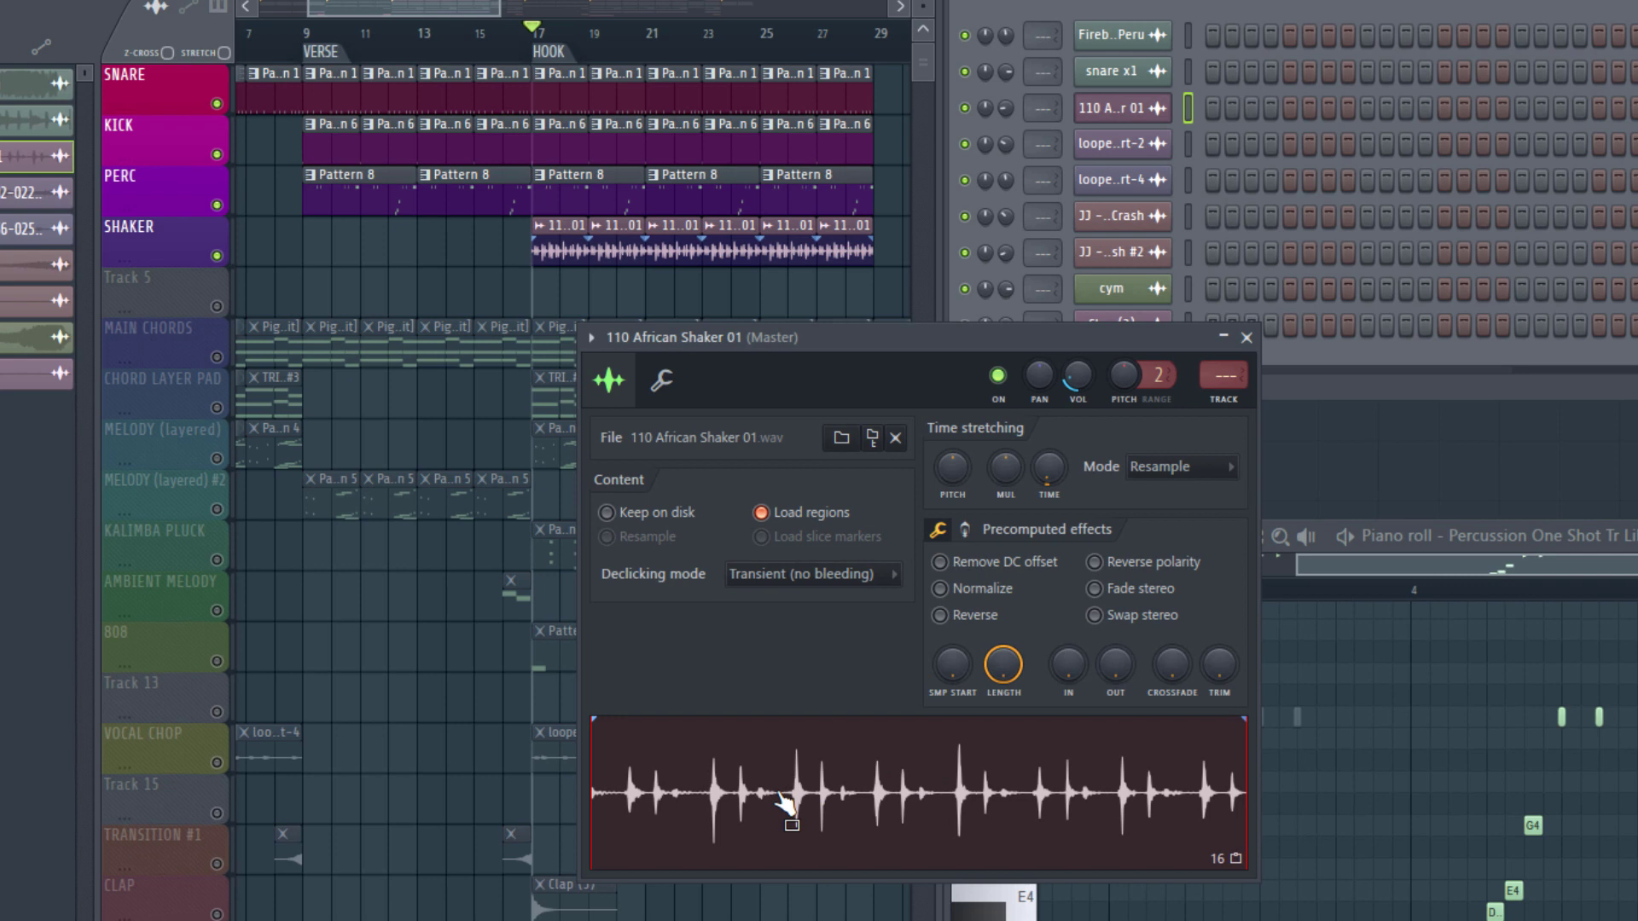
key("space")
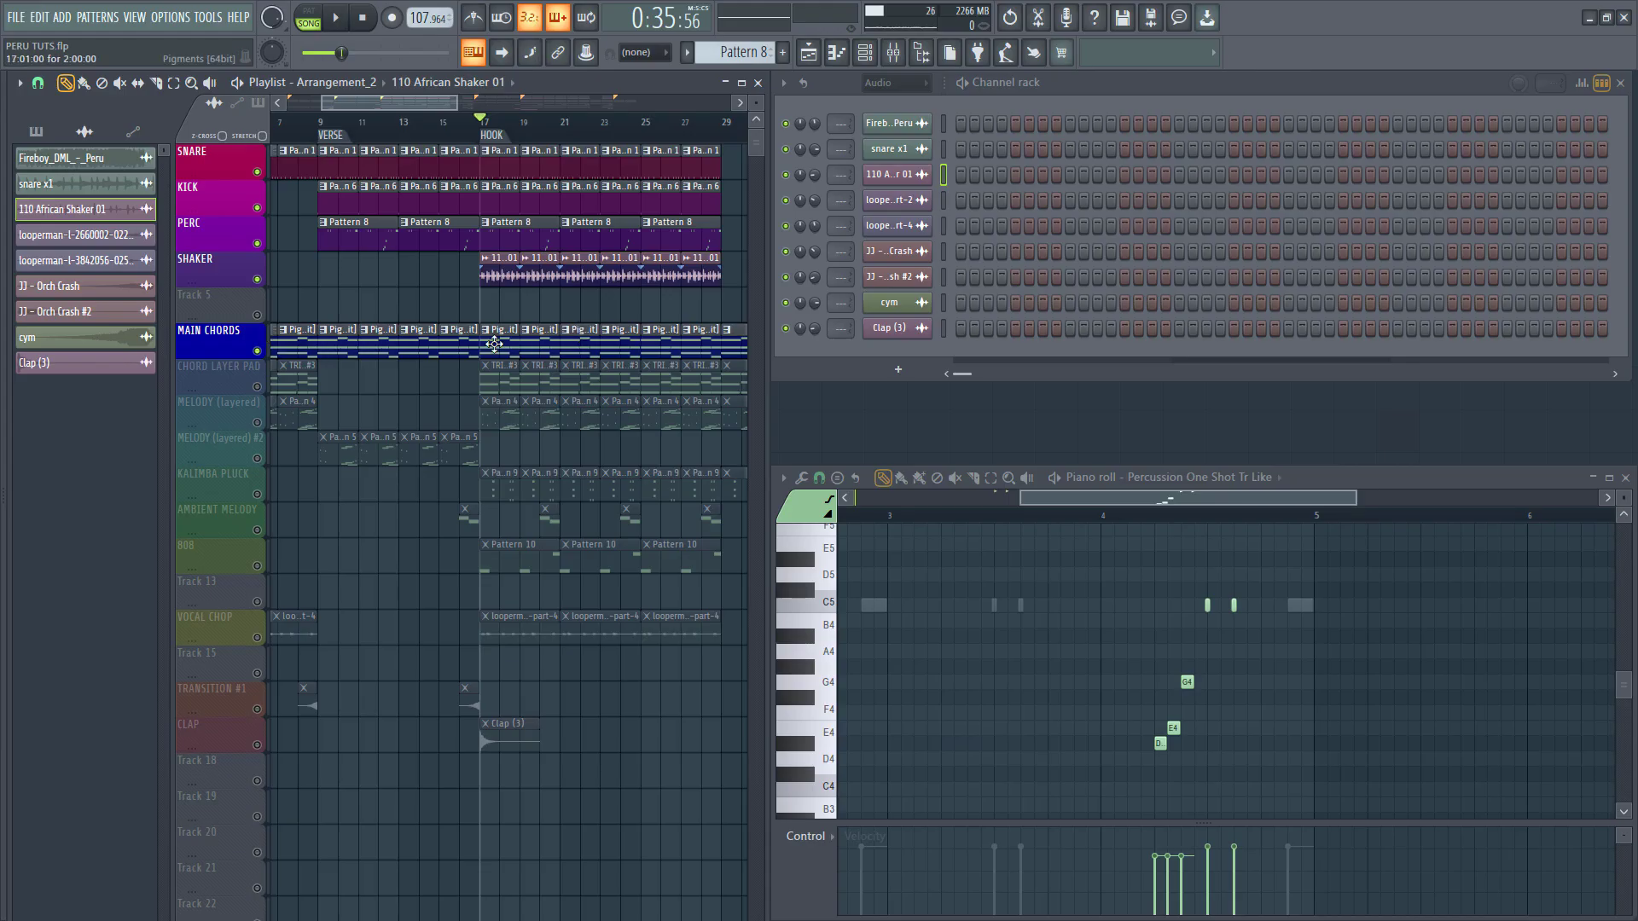
Step: Open the MAIN CHORDS track's Pigments pattern in the piano roll and inspect the Pigments instrument's miscellaneous settings
left_click(495, 343)
left_click(954, 174)
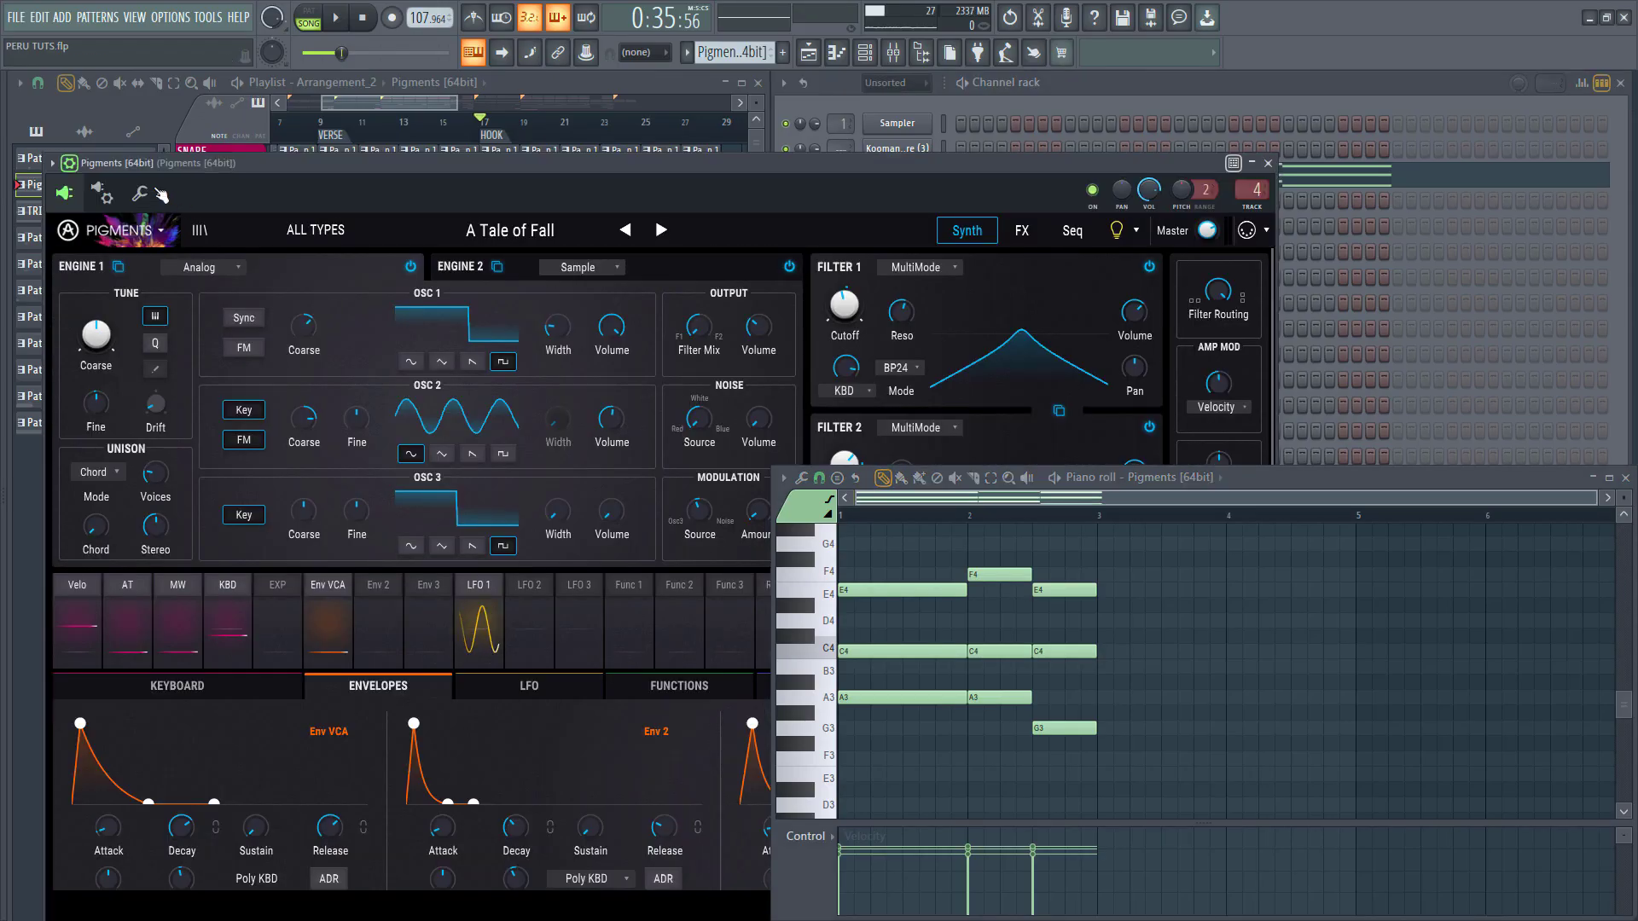
left_click(155, 189)
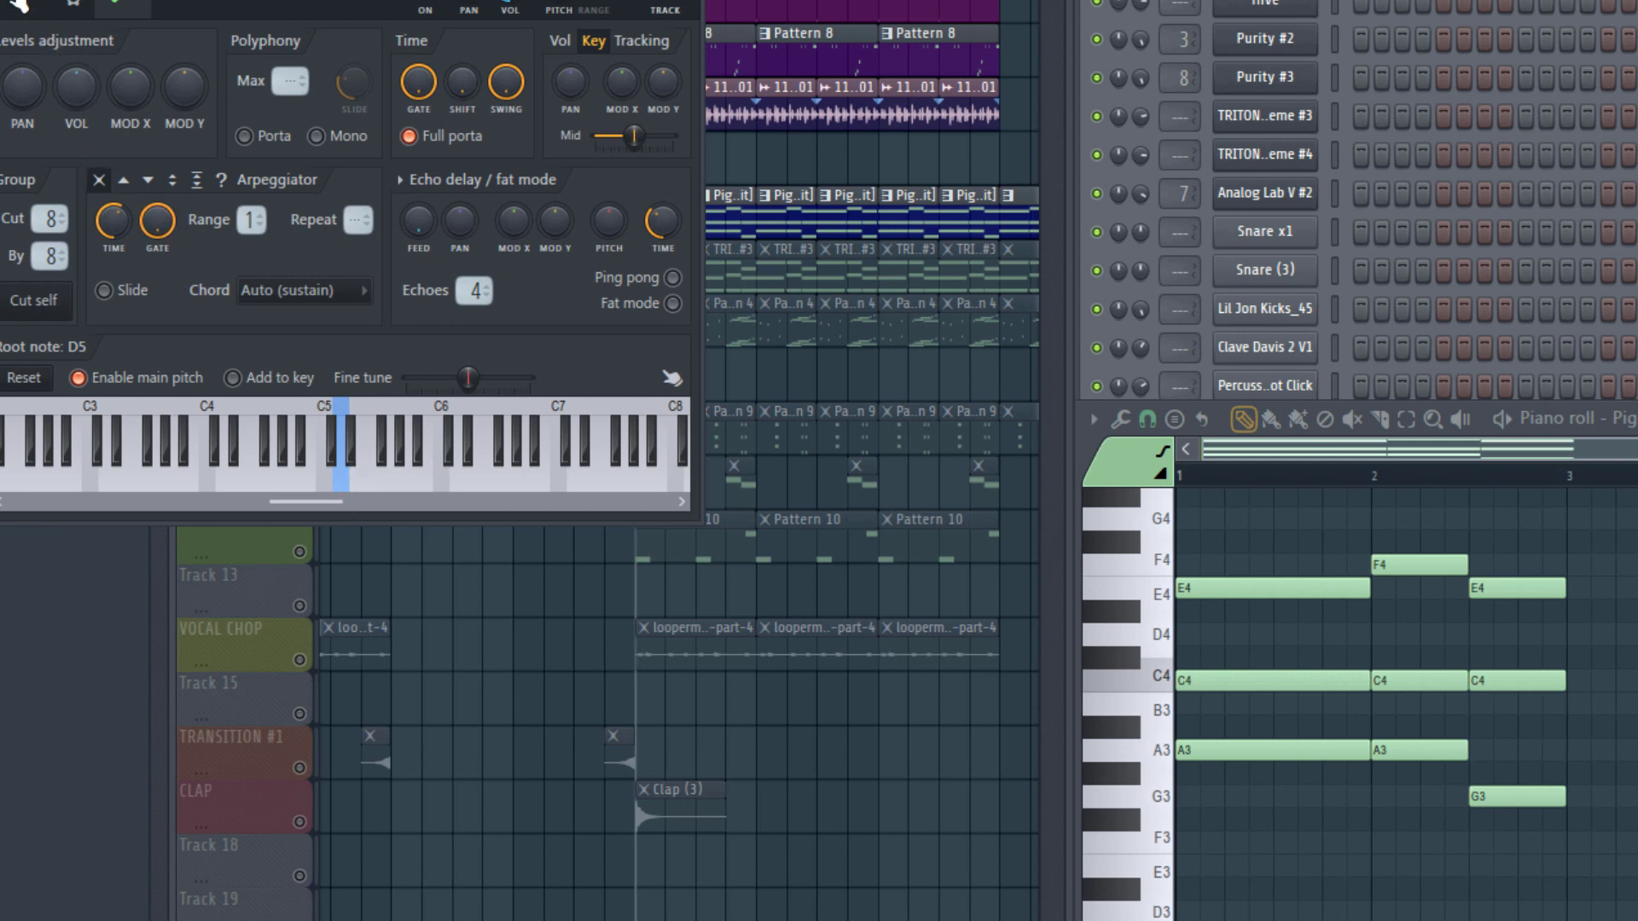
left_click(14, 3)
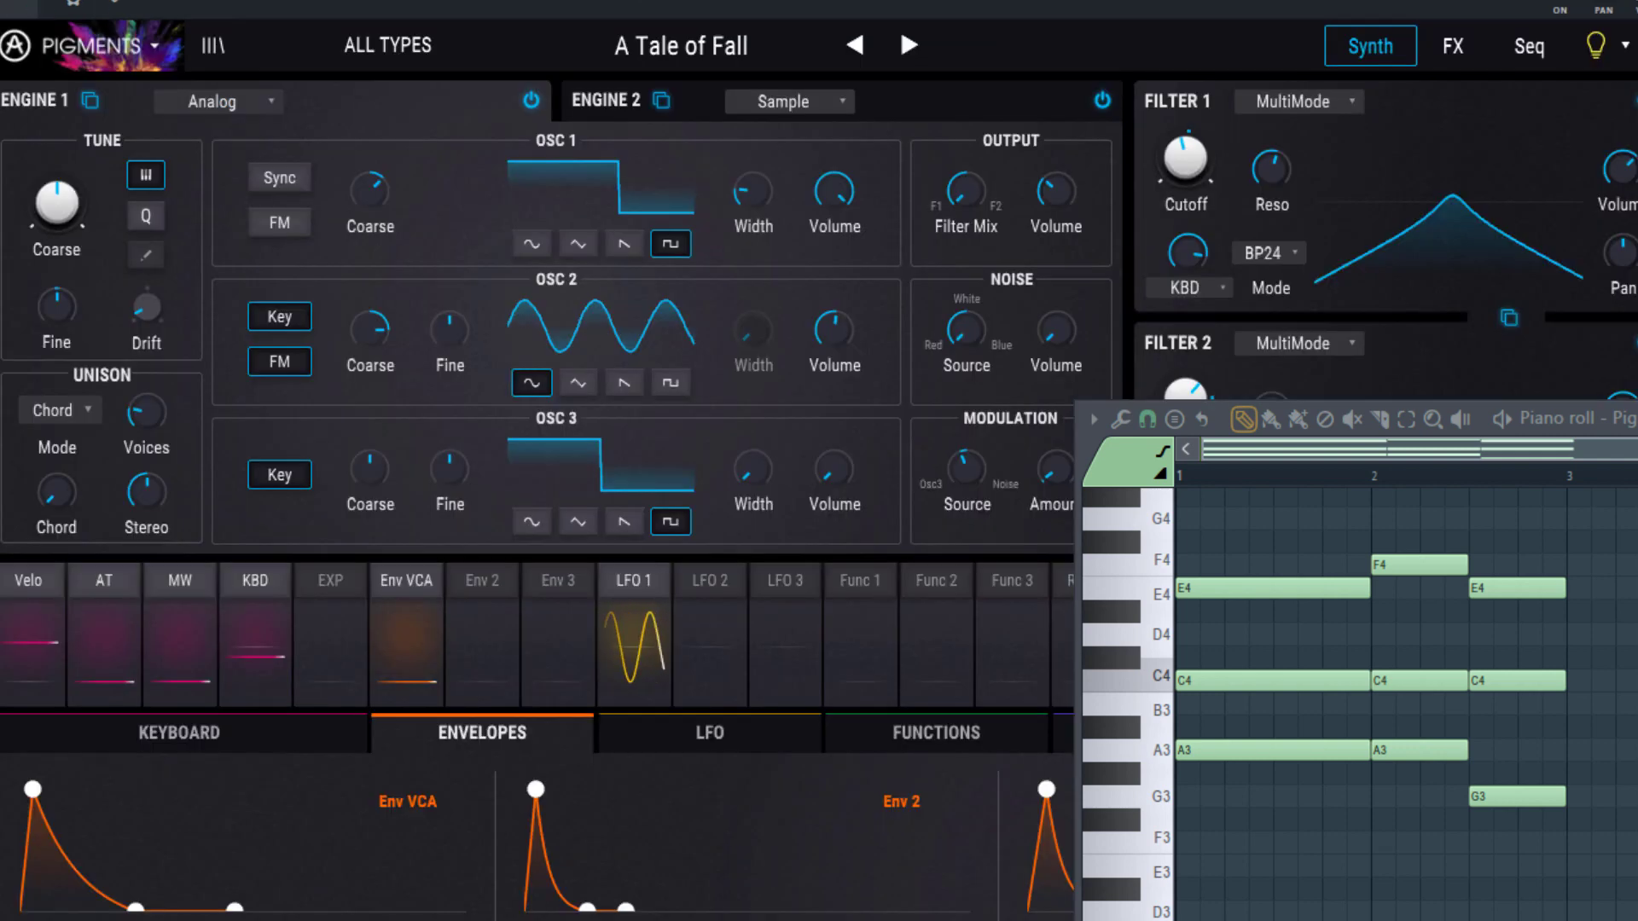
key("Escape")
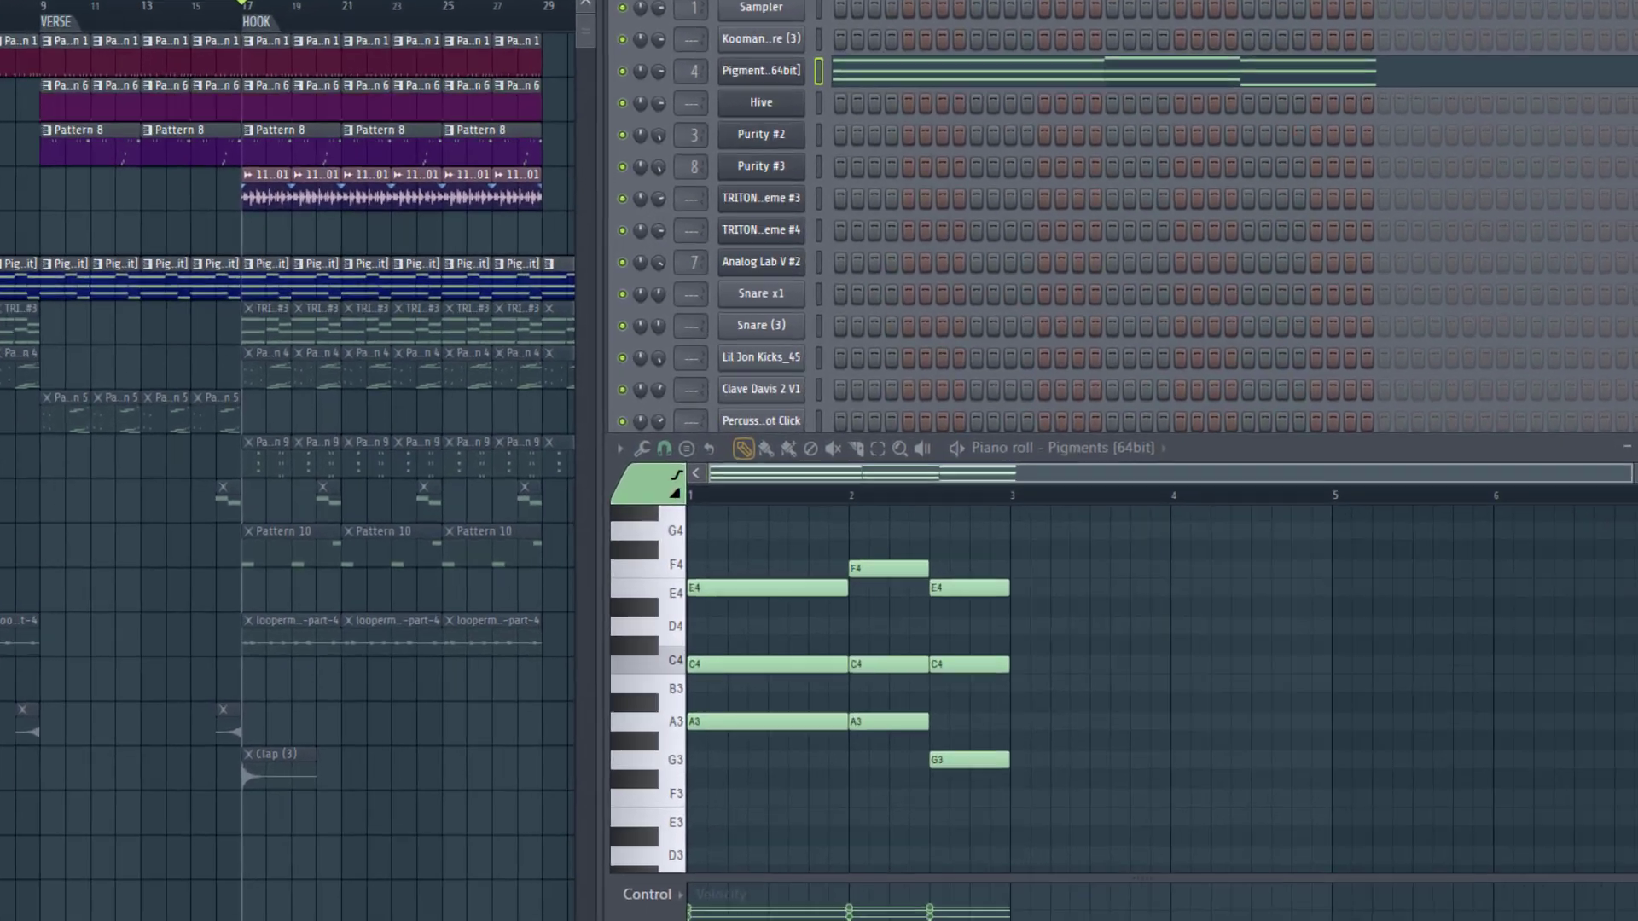
Step: Play the Pigments chord pattern on its own and view the instrument's A Tale of Fall preset
key("space")
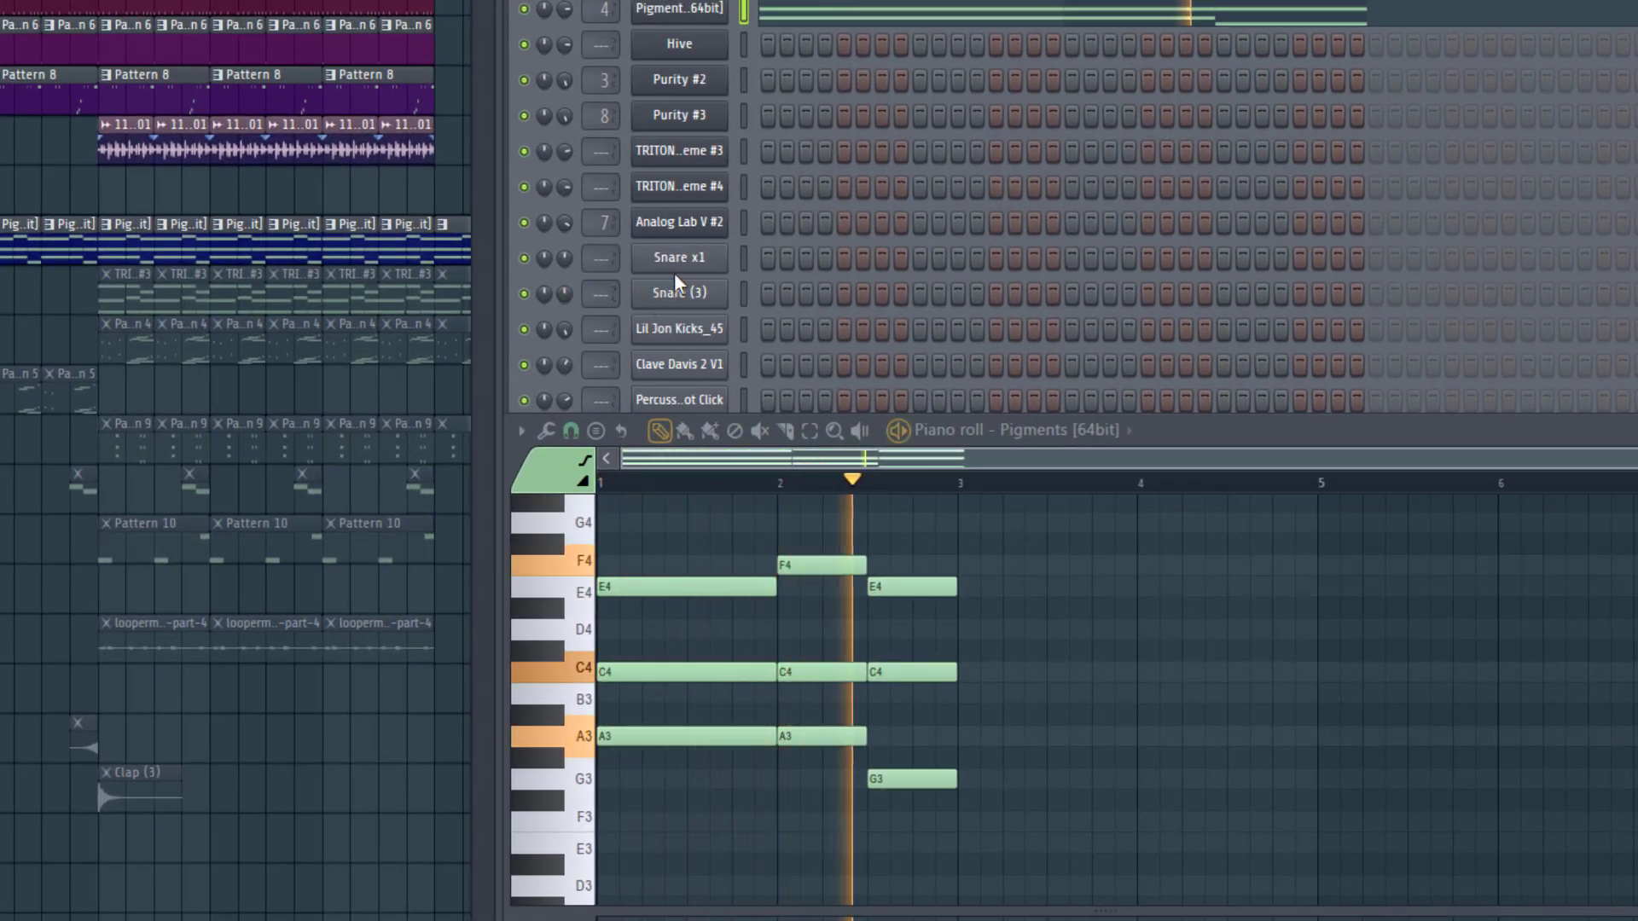
key("space")
left_click(695, 24)
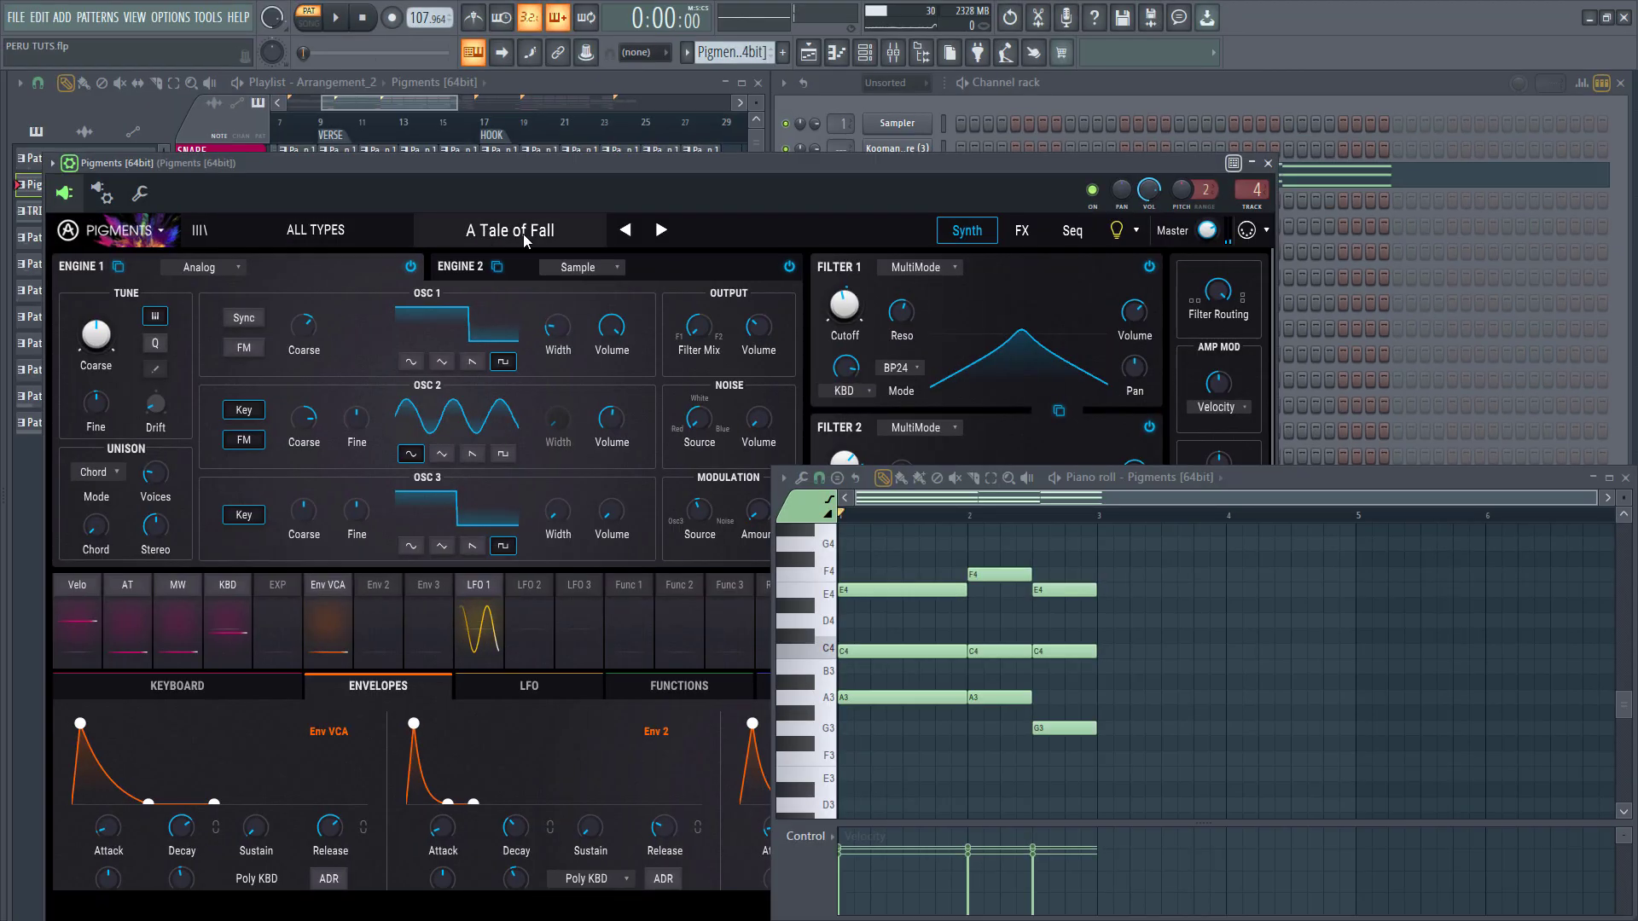
left_click(1269, 163)
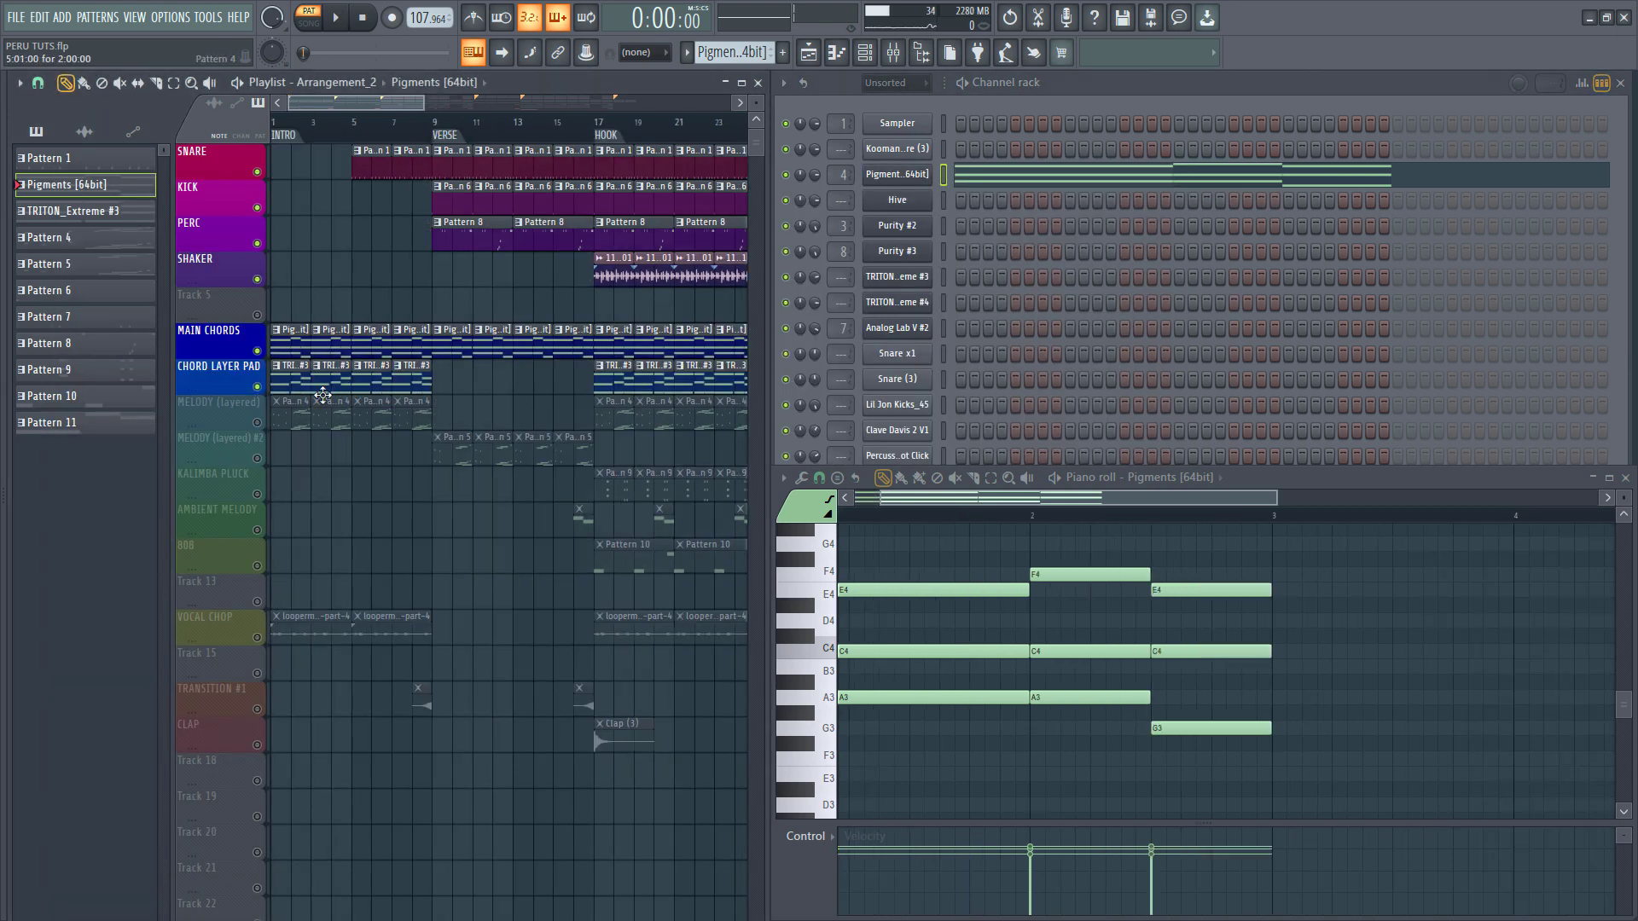
Step: Select the CHORD LAYER PAD track's TRITON_Extreme #3 pattern and review its chords and the ASineOfTheTimes preset
left_click(596, 124)
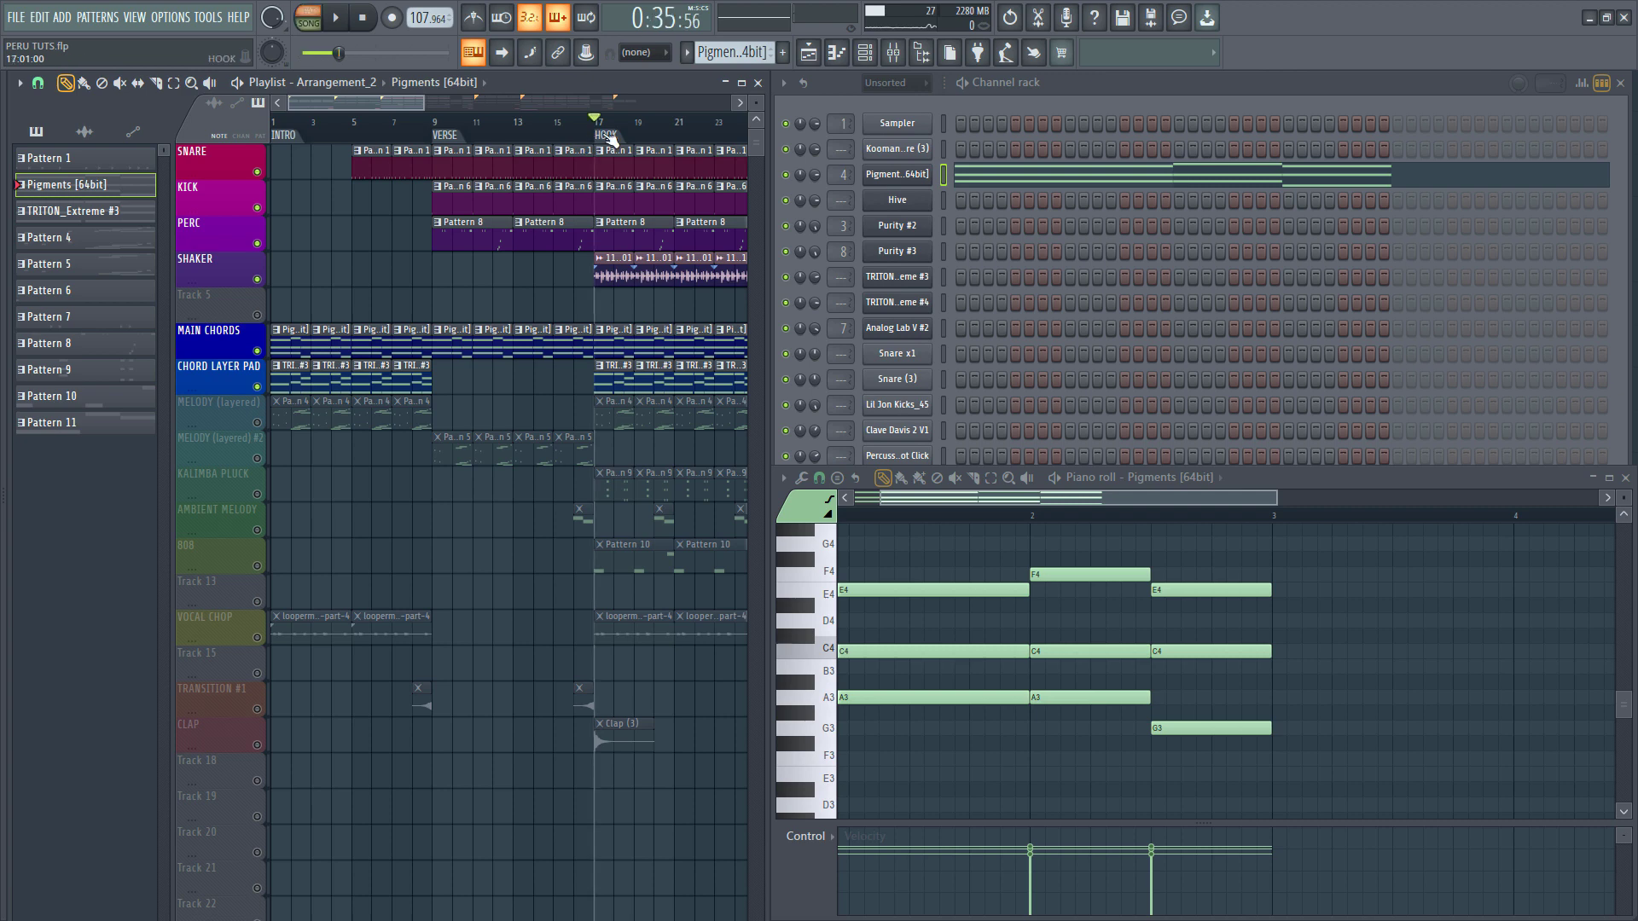
left_click(294, 367)
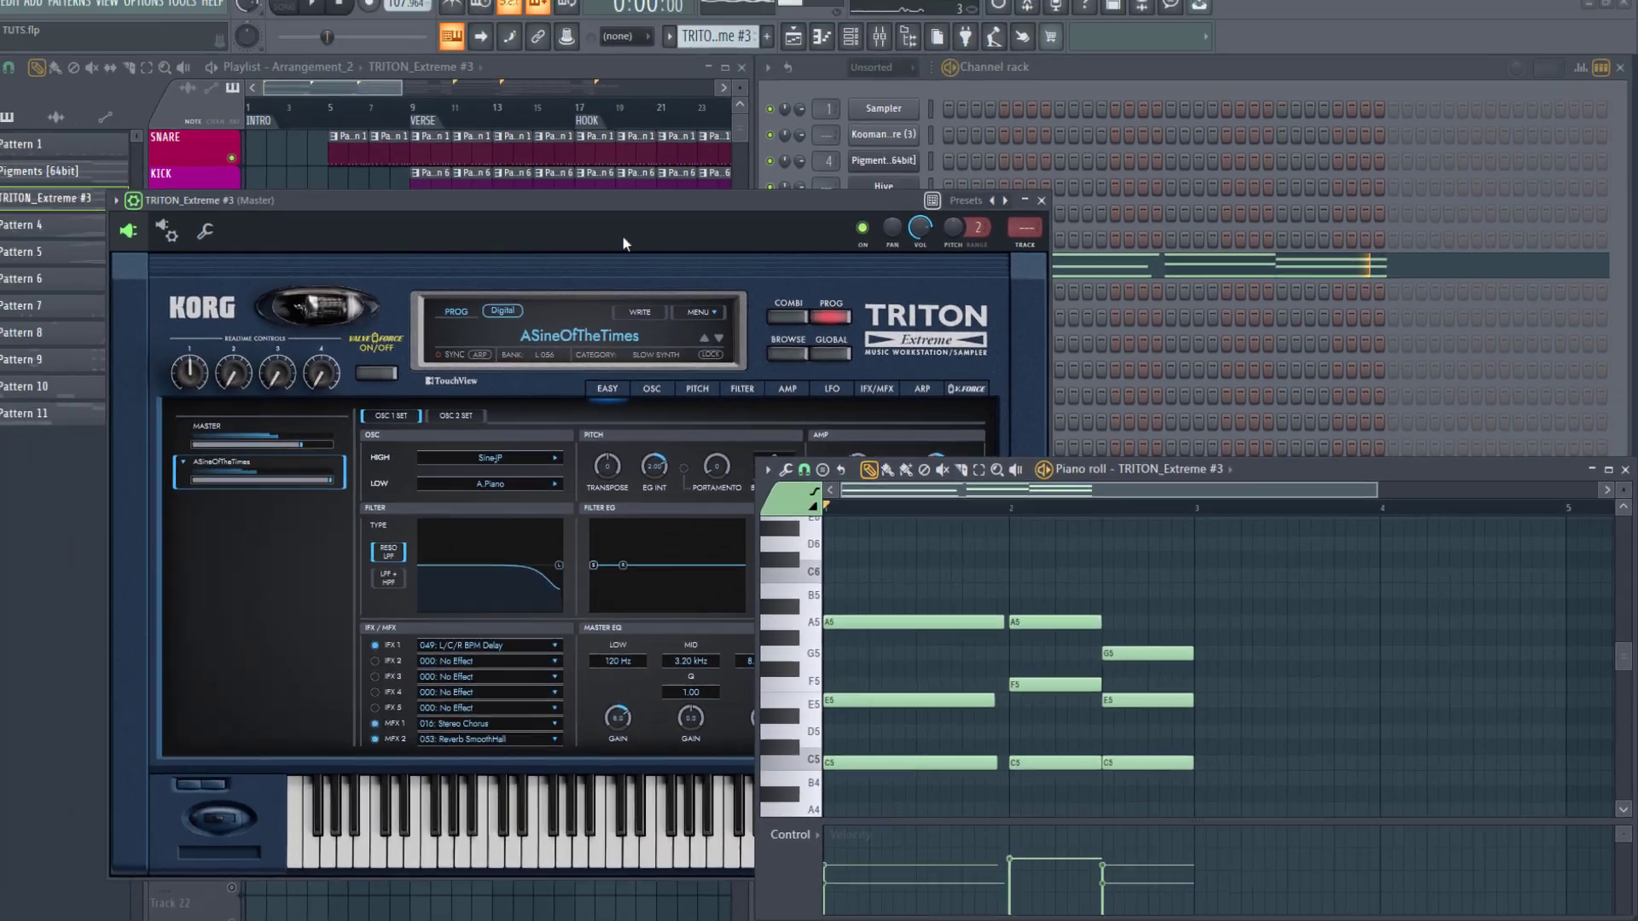
key("space")
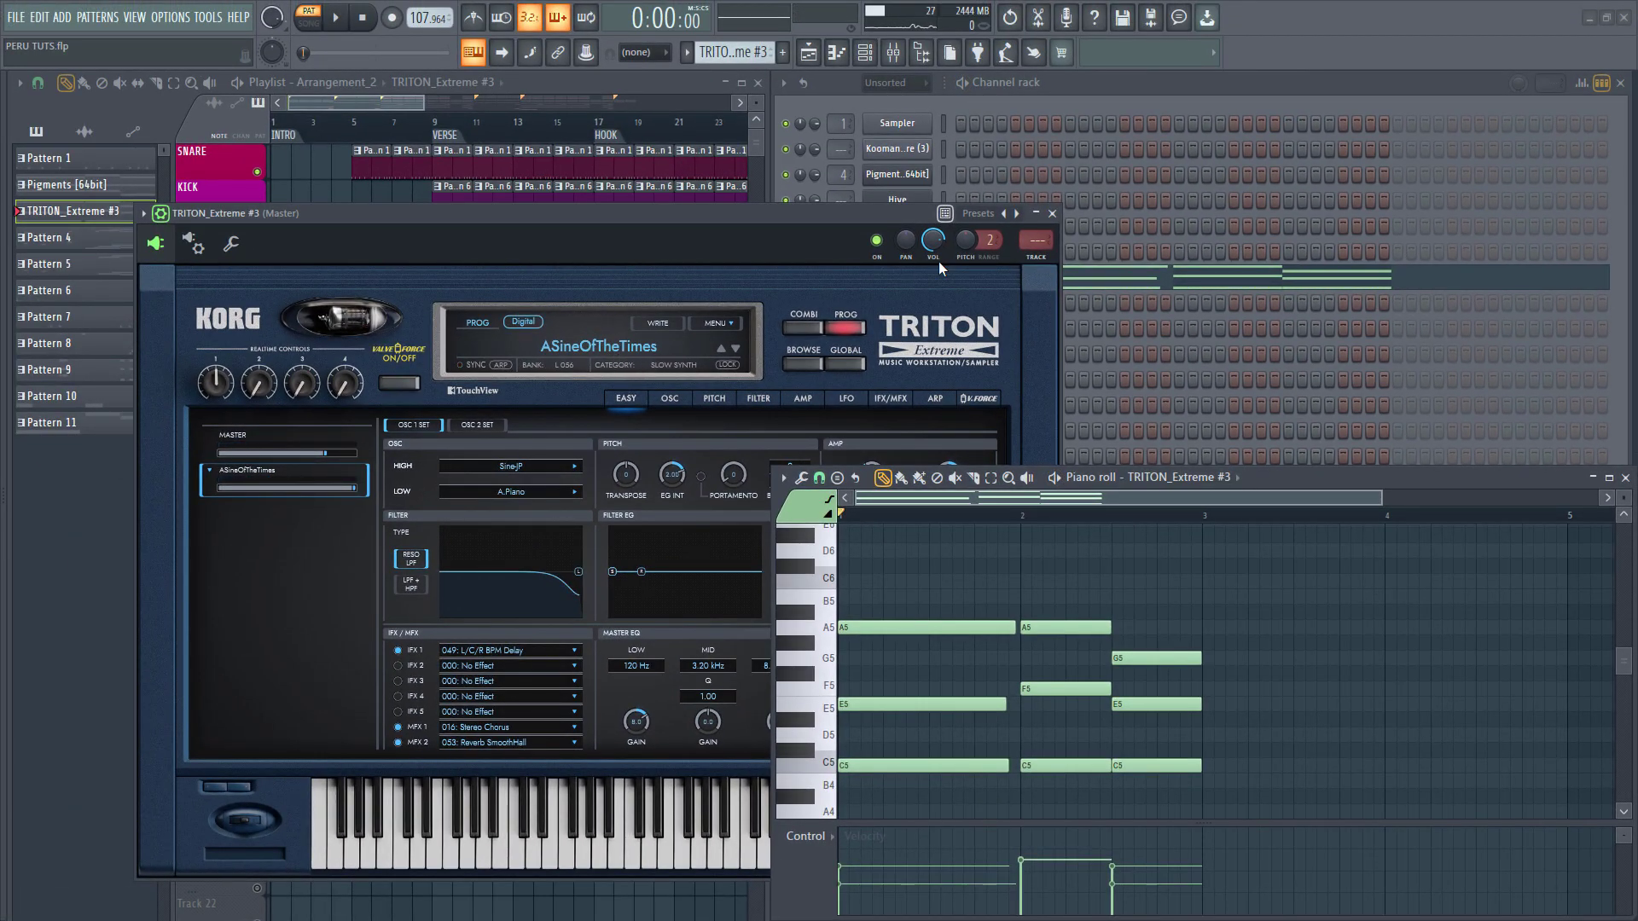
left_click(1053, 215)
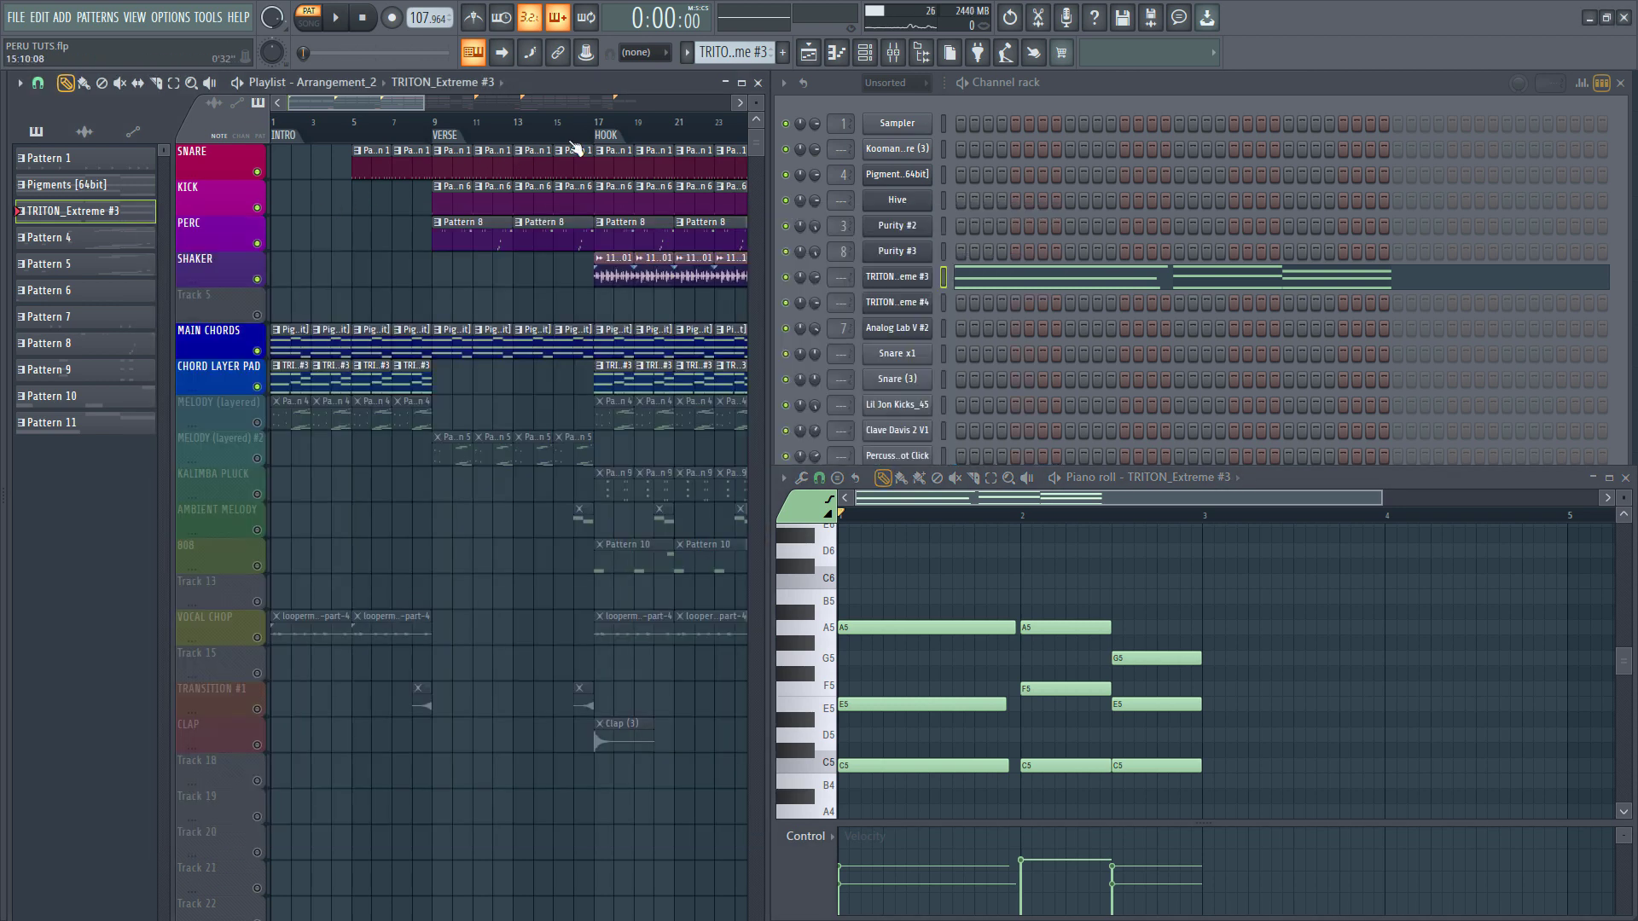
Step: Play the drums, main chords and chord layer pad together from the HOOK marker
left_click(600, 135)
key("space")
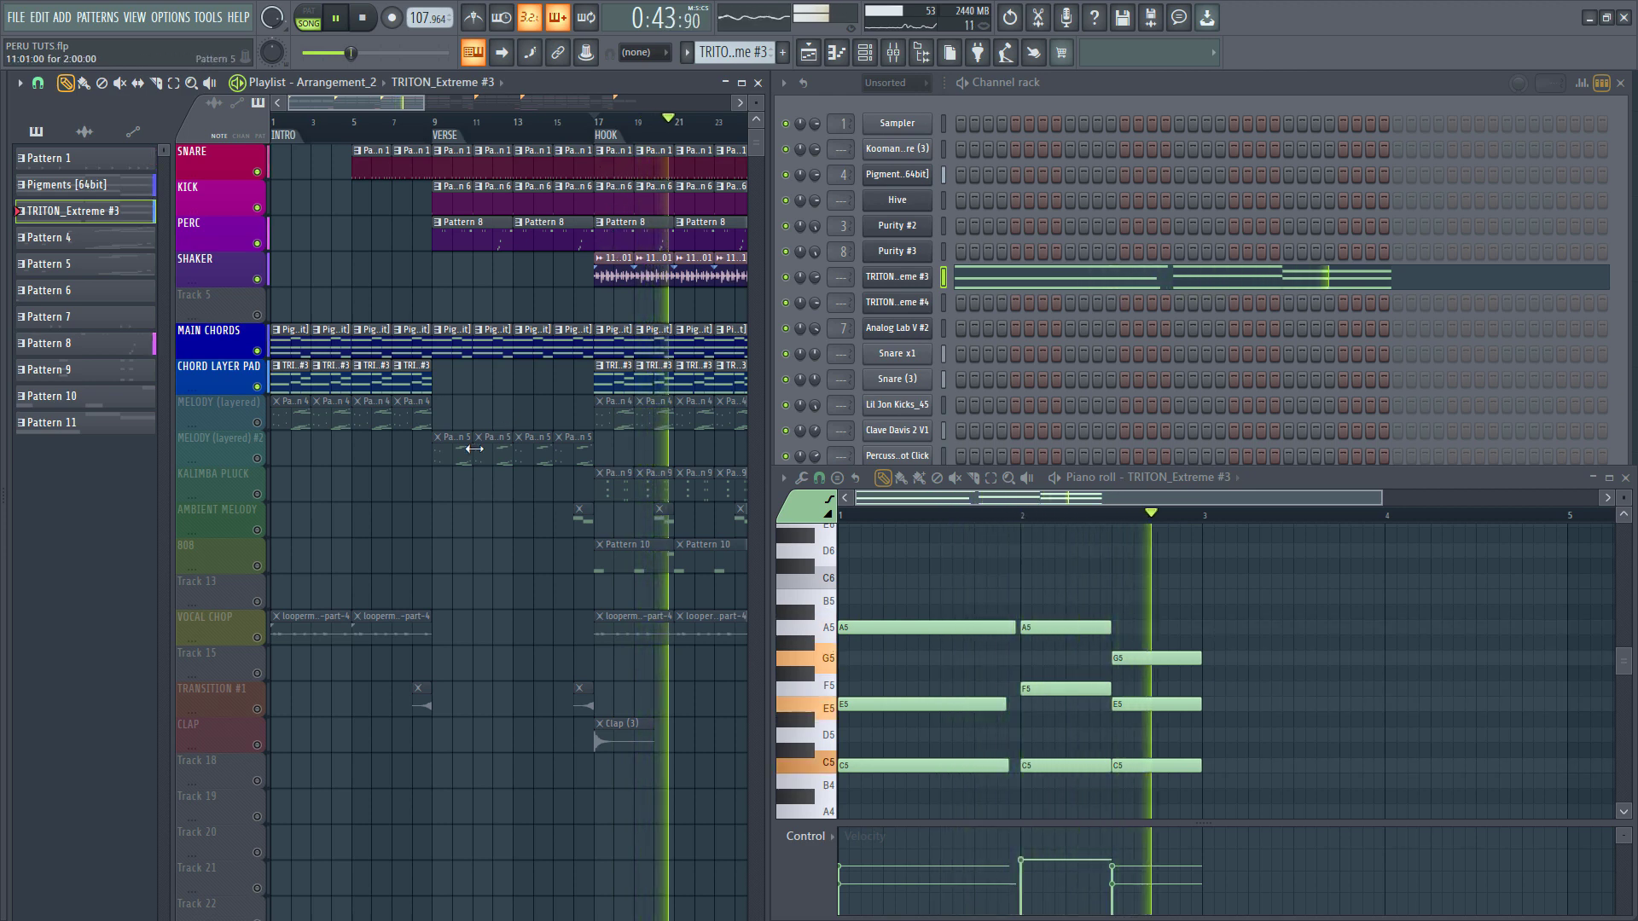
key("space")
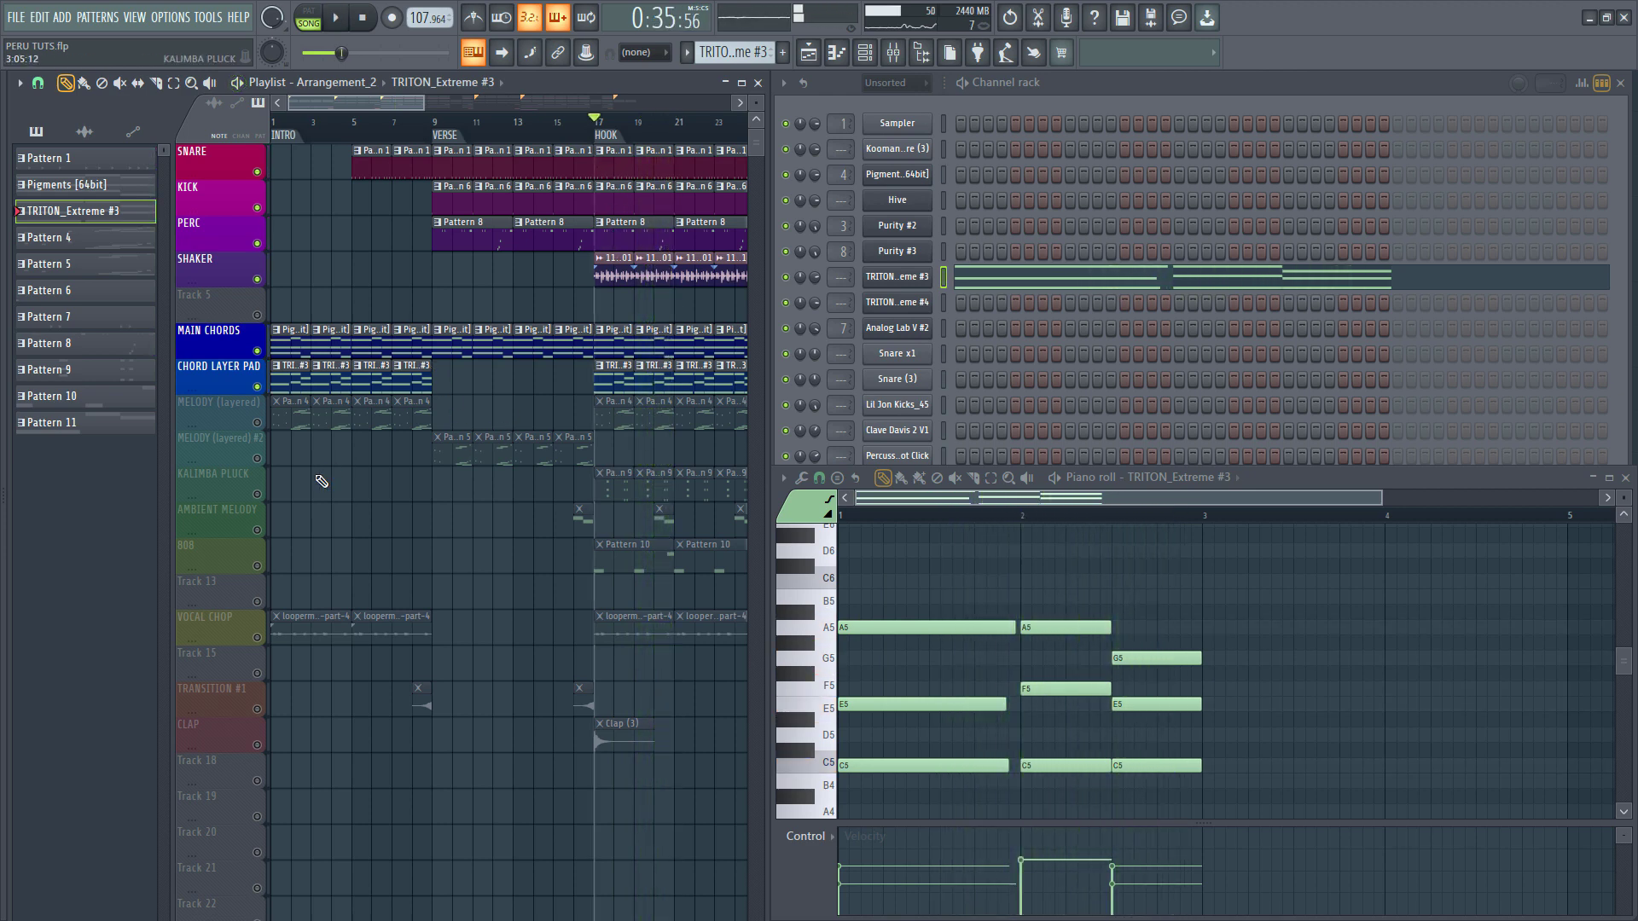
Step: Unmute the MELODY (layered) track and select its Pattern 4 clip at the hook
left_click(257, 423)
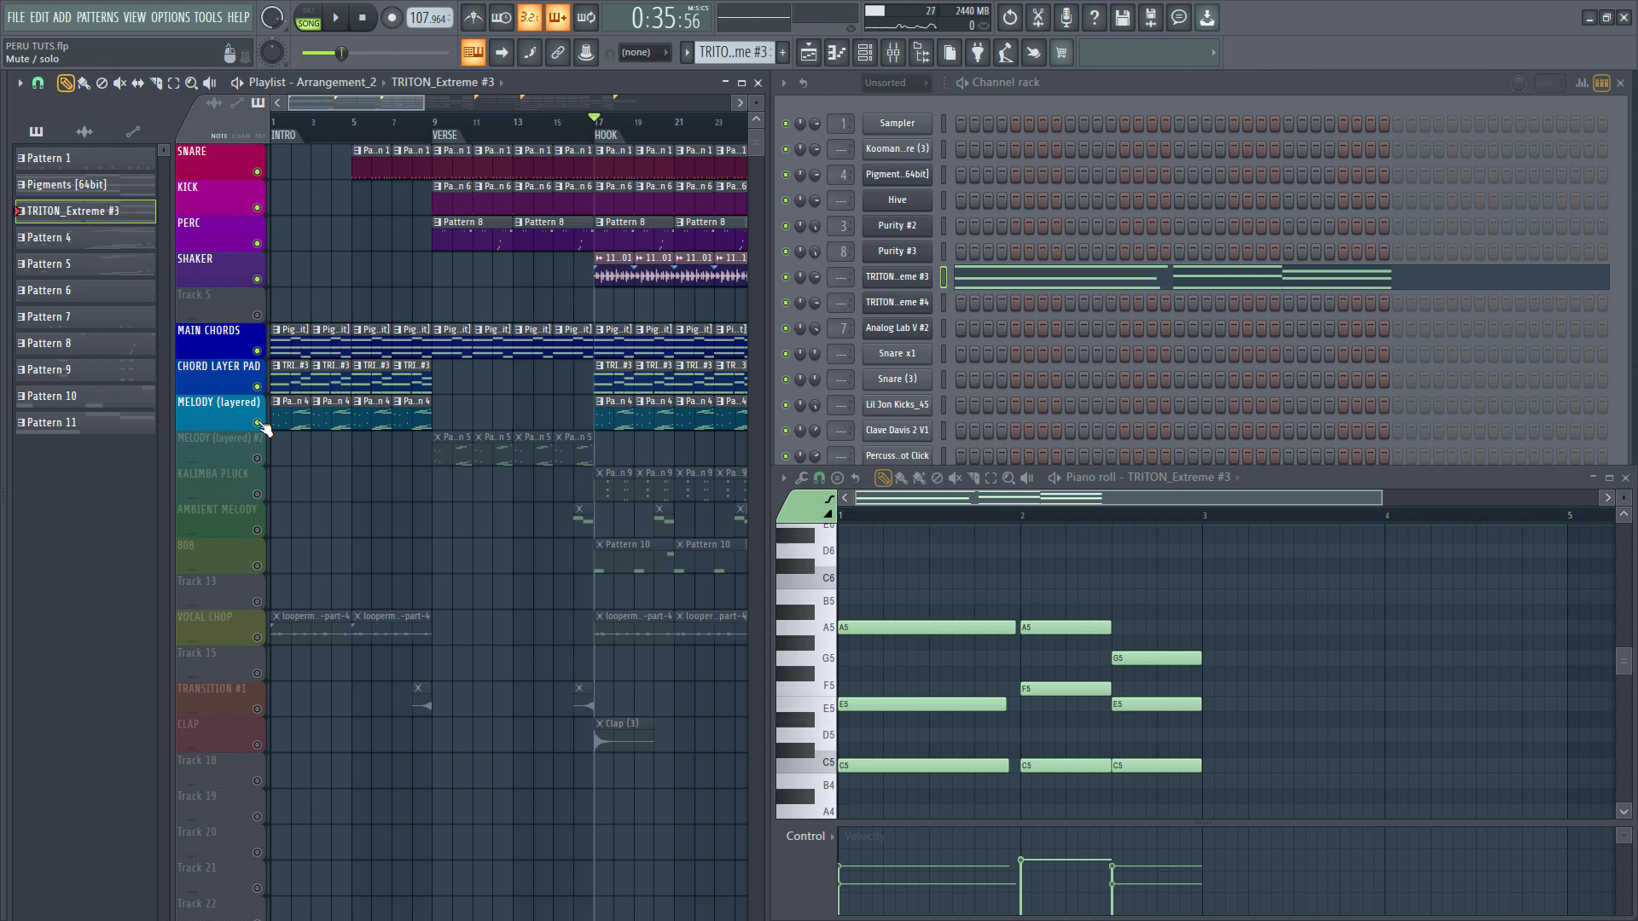
left_click(614, 421)
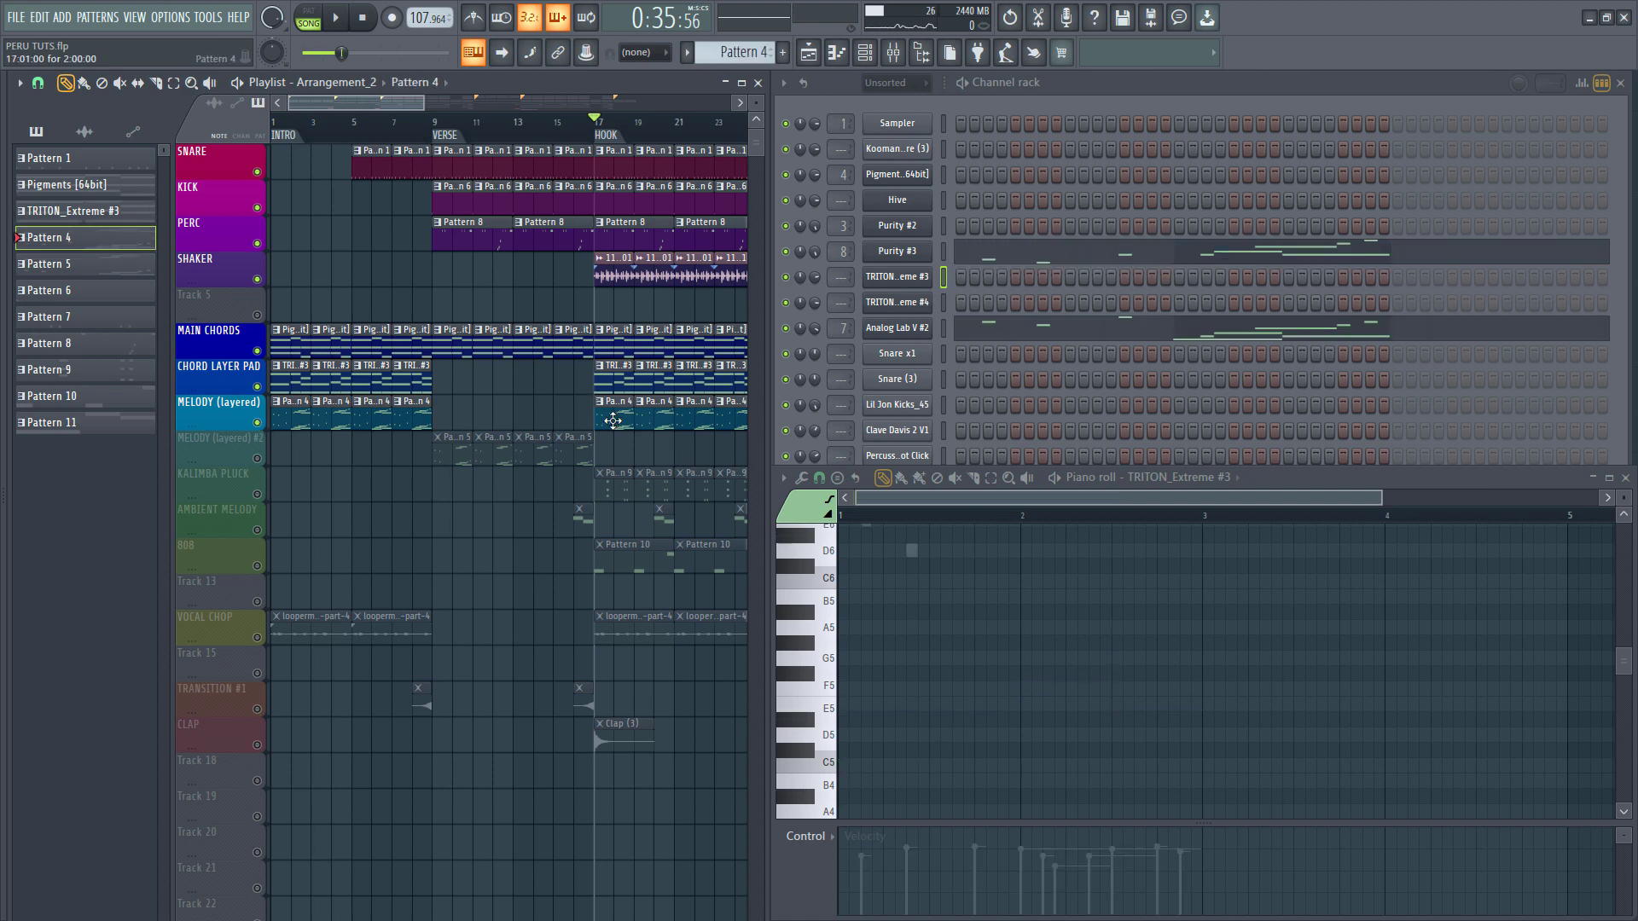
Step: Mute the Analog Lab V #2 layer and review Pattern 4's melody notes on the Purity #3 channel
left_click(944, 331)
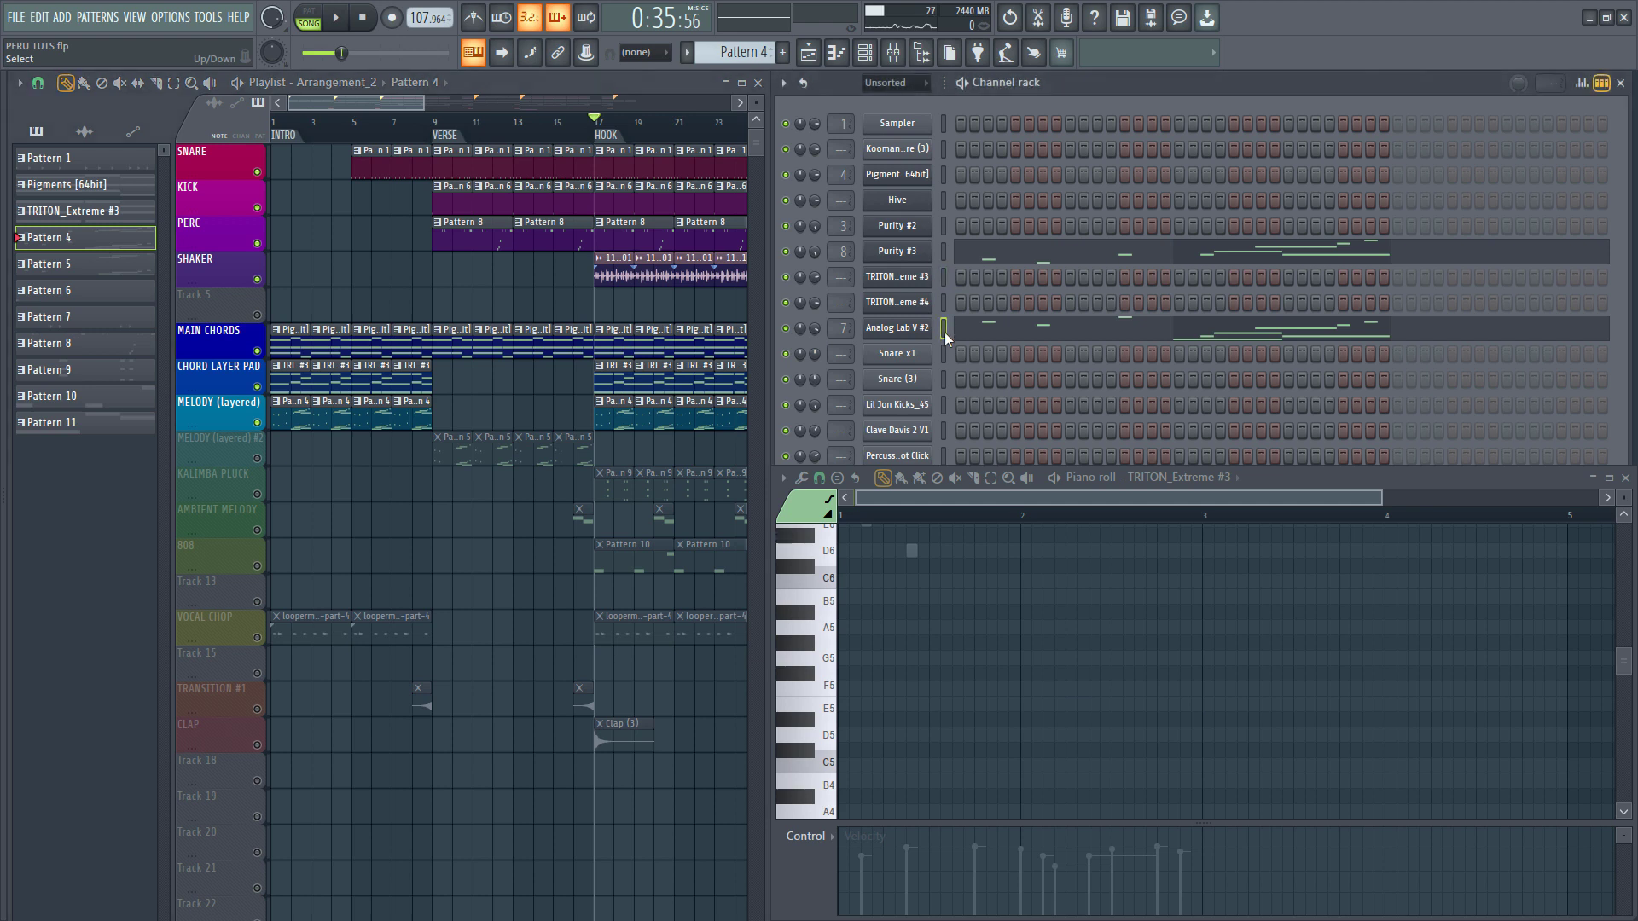
left_click(945, 241)
left_click(955, 253)
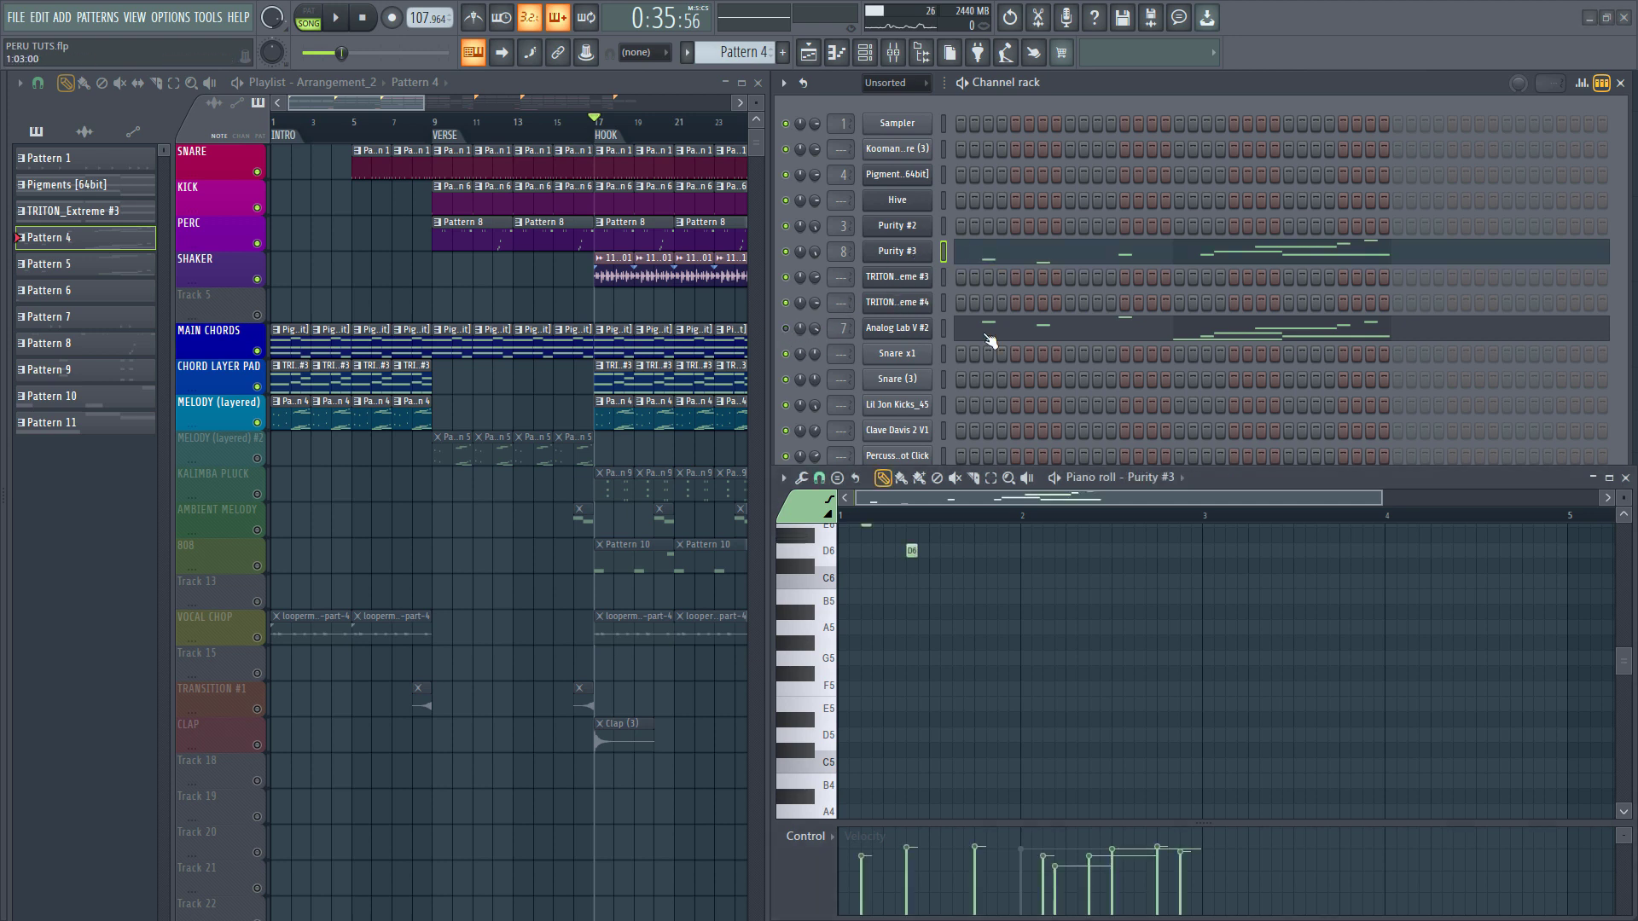
scroll(897, 558, "up", 4)
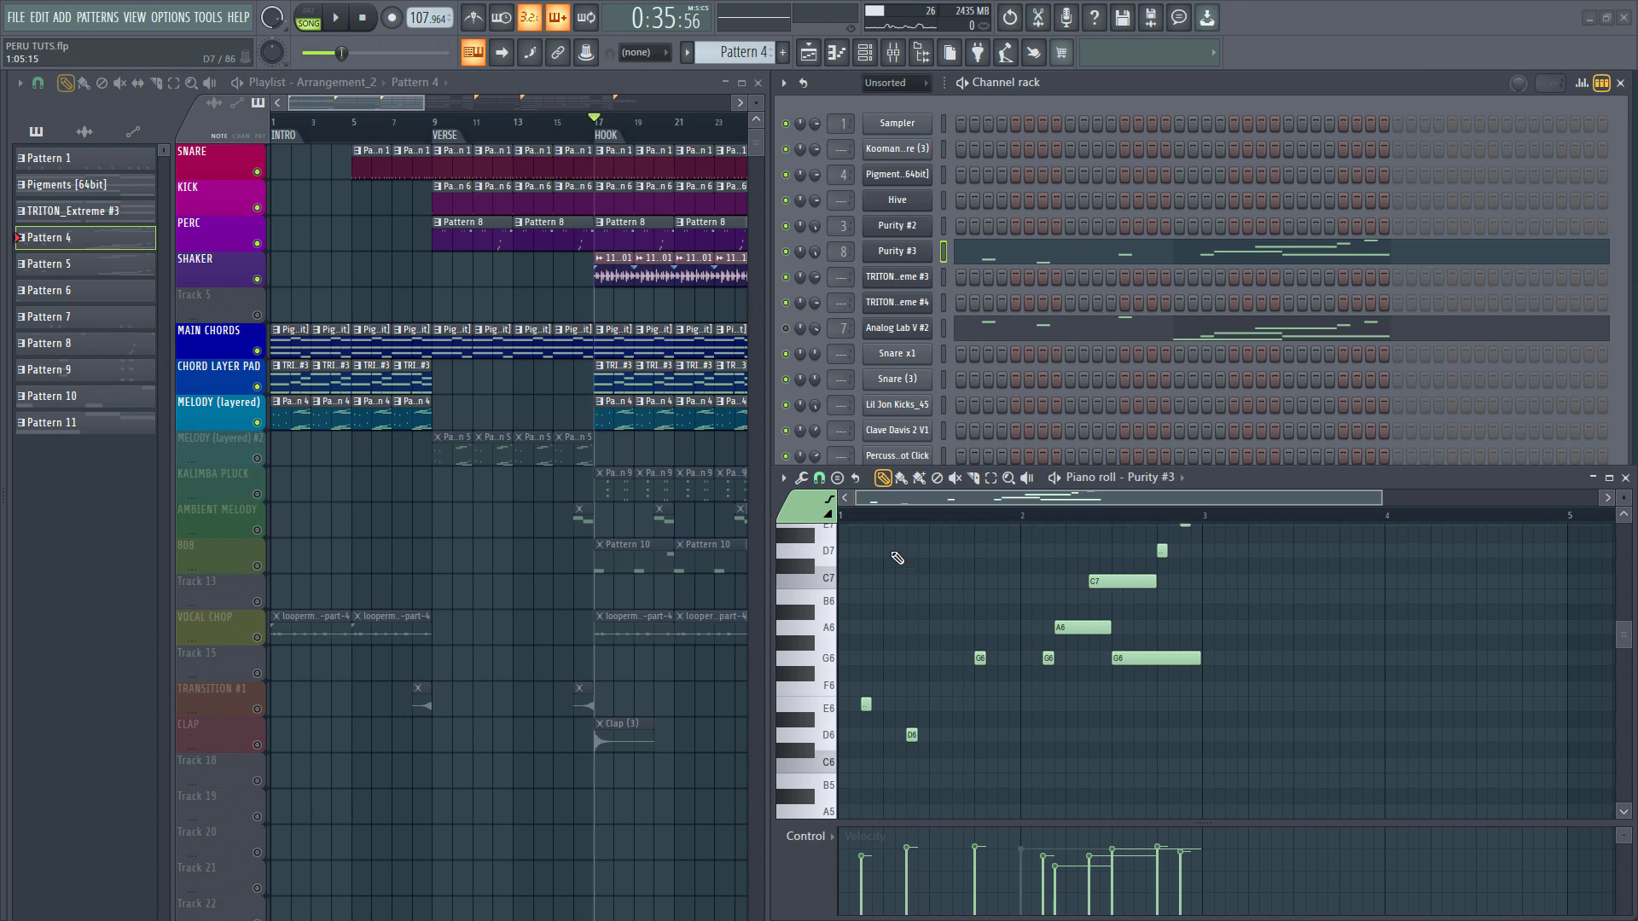
scroll(919, 548, "up", 1)
Step: Play Pattern 4's Purity #3 layer on its own and view the instrument's Tin Cup preset
key("space")
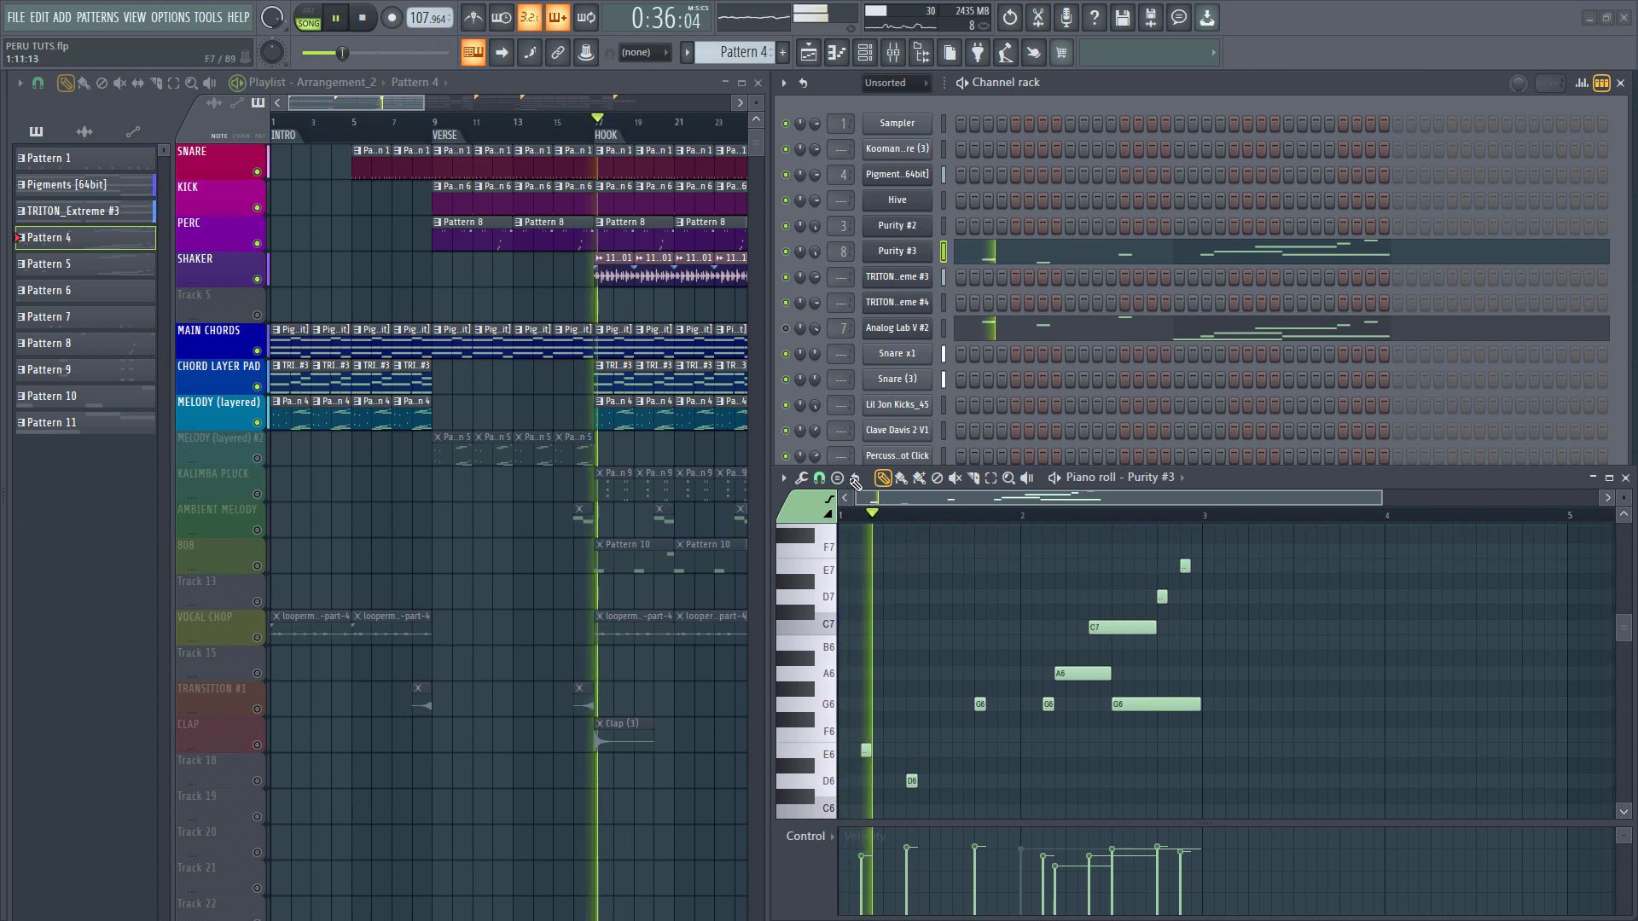
left_click(310, 17)
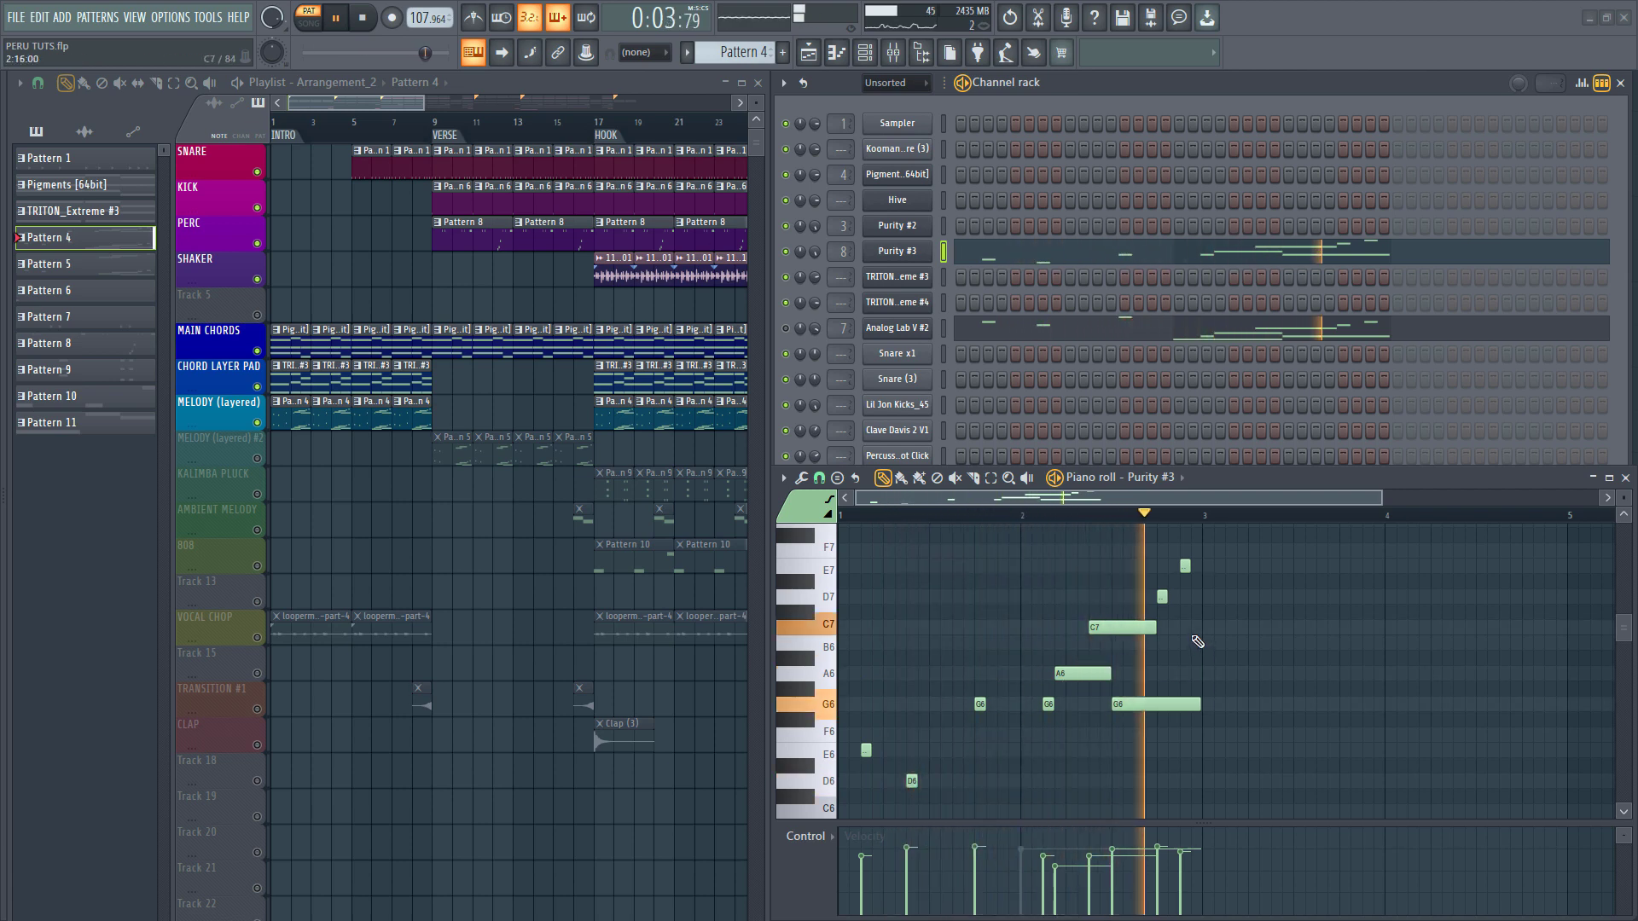
key("space")
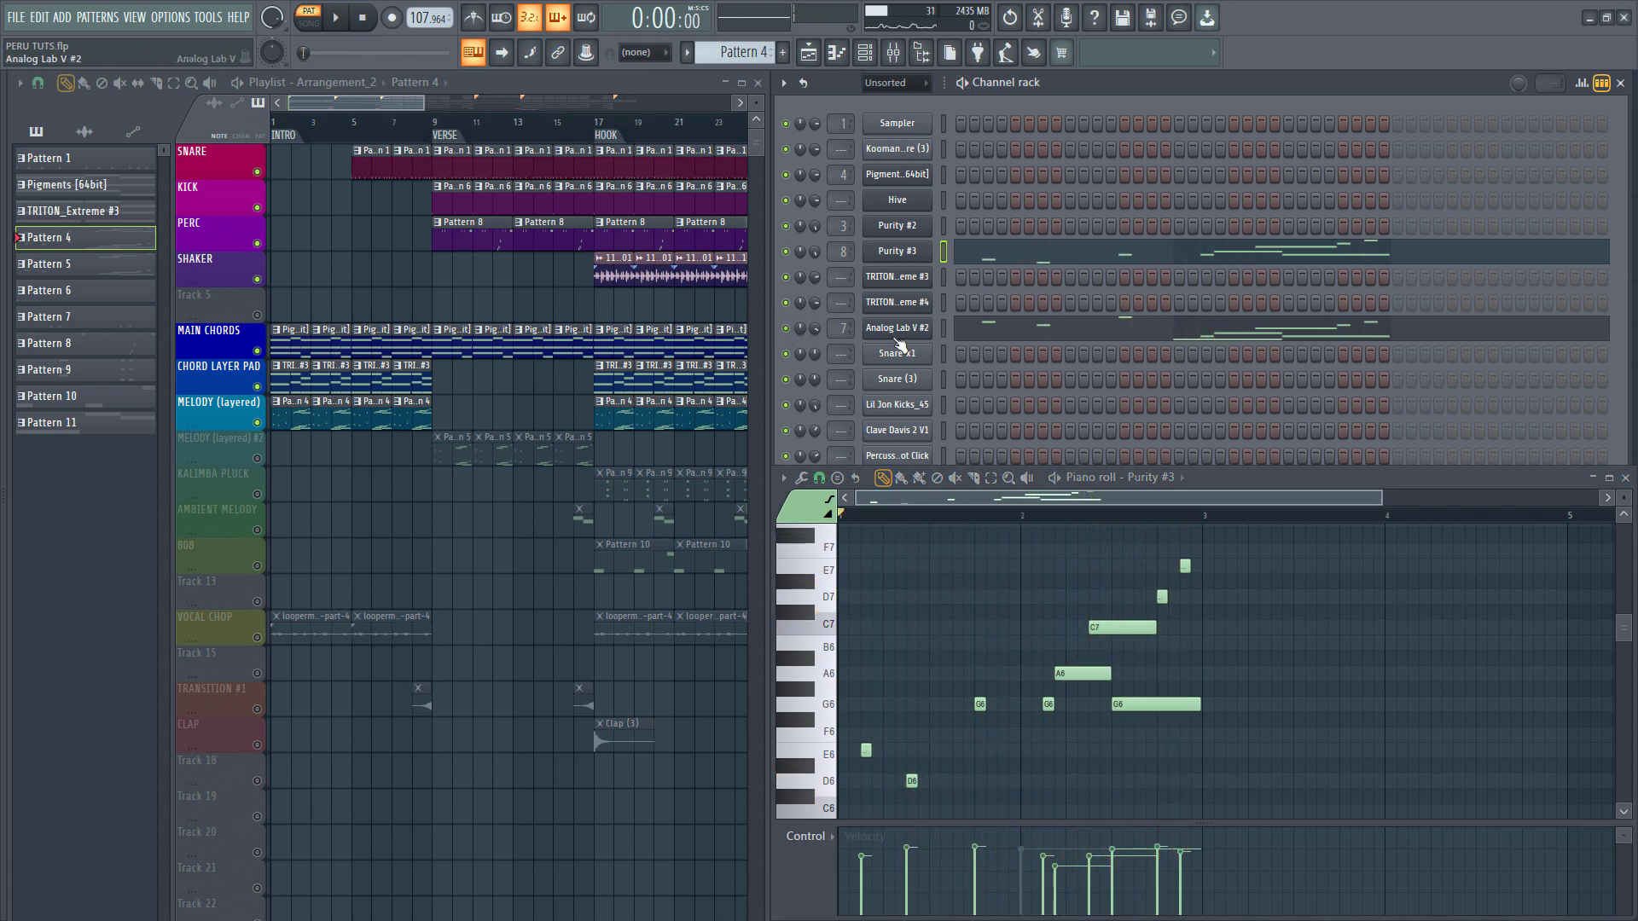
left_click(897, 251)
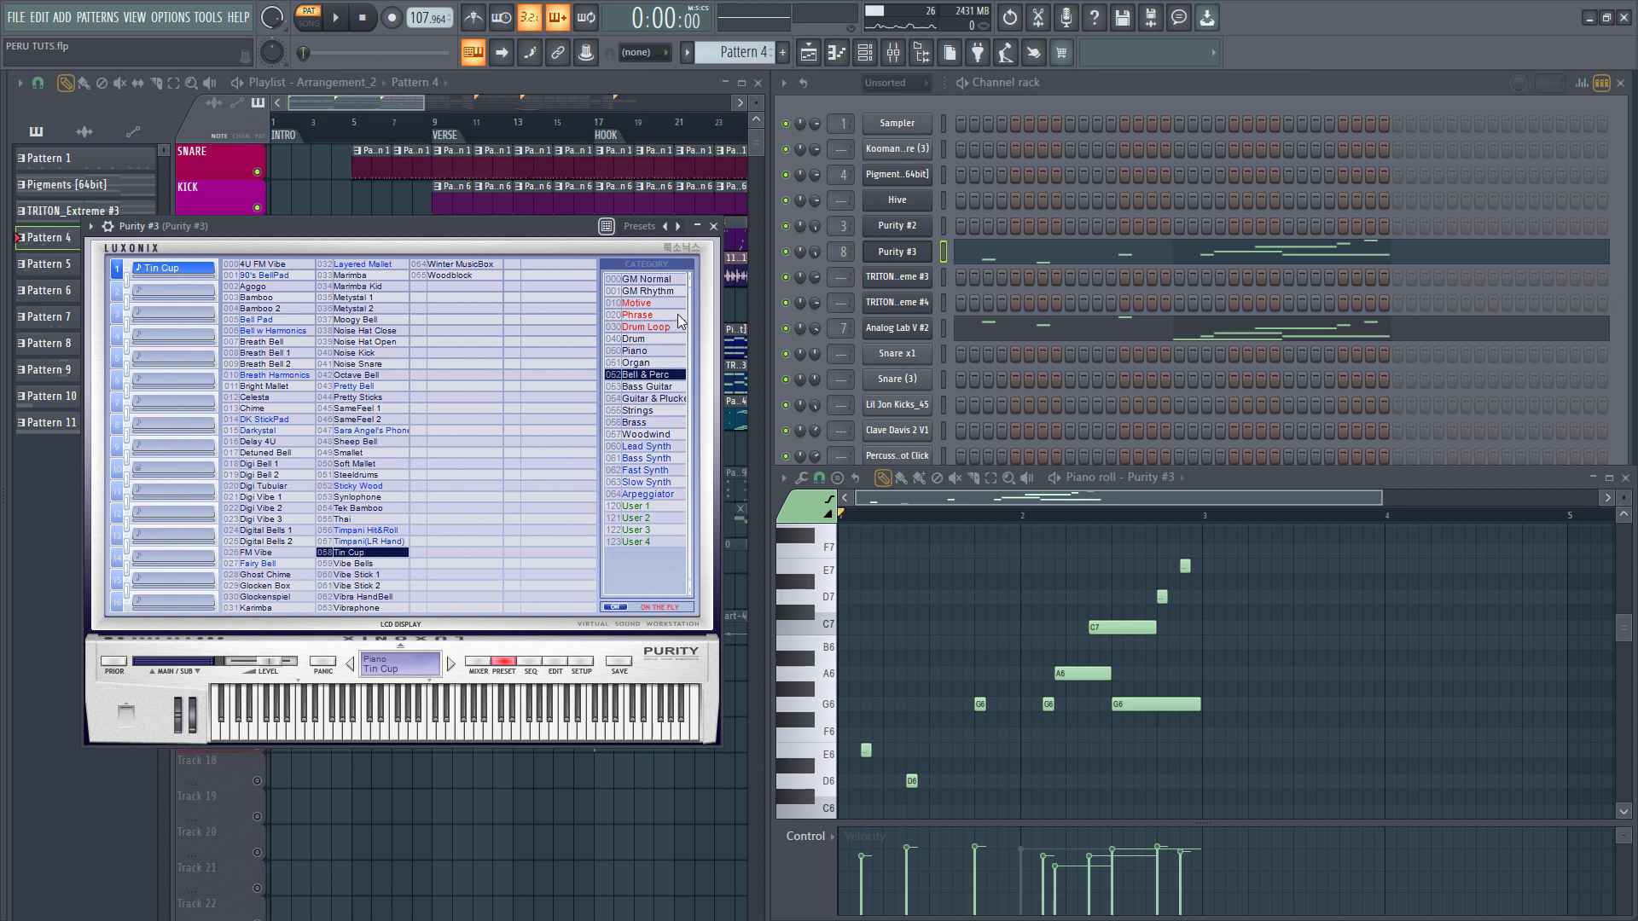
left_click(713, 226)
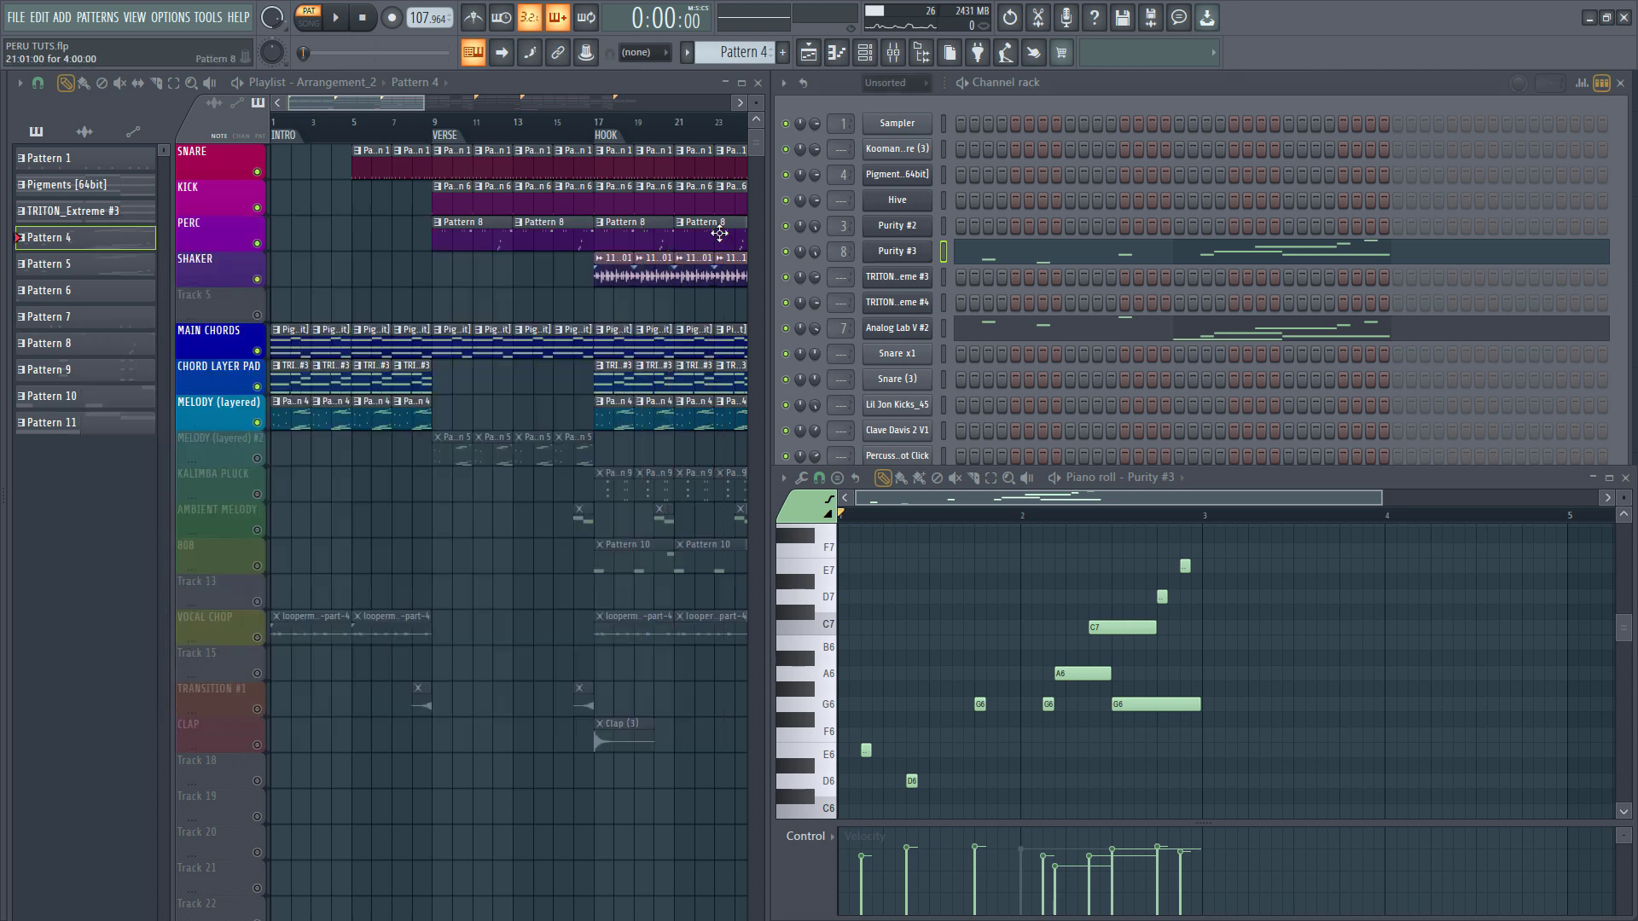
Step: View Analog Lab V #2's Pro5 24-ToyPiano preset and play that melody layer alone with Purity #3 muted
left_click(896, 331)
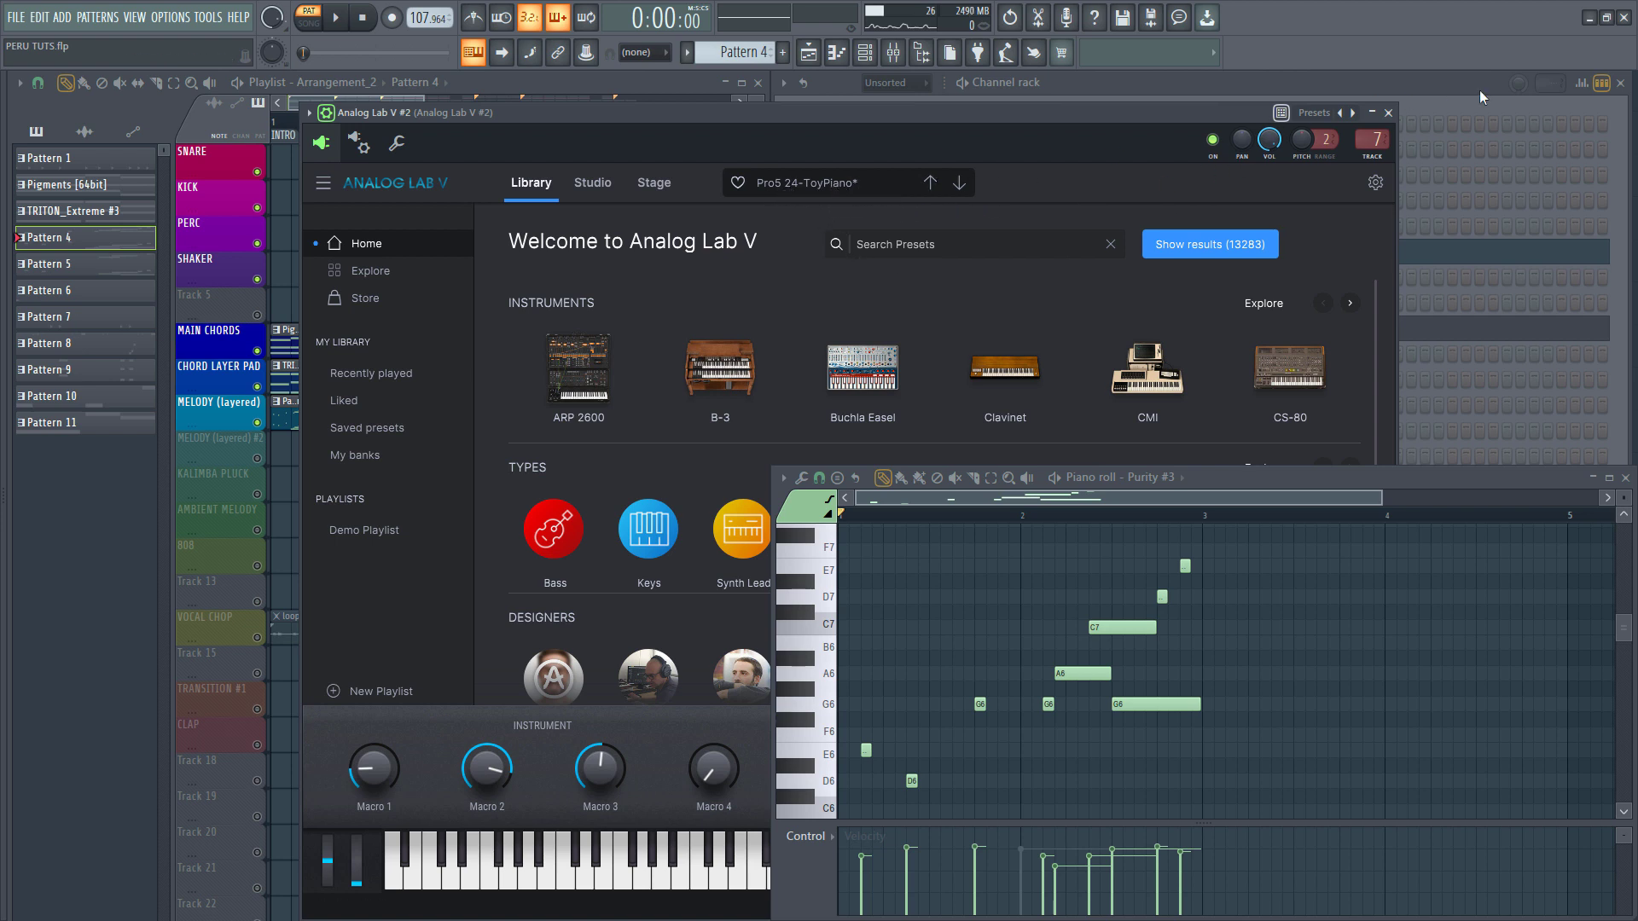
left_click(1451, 89)
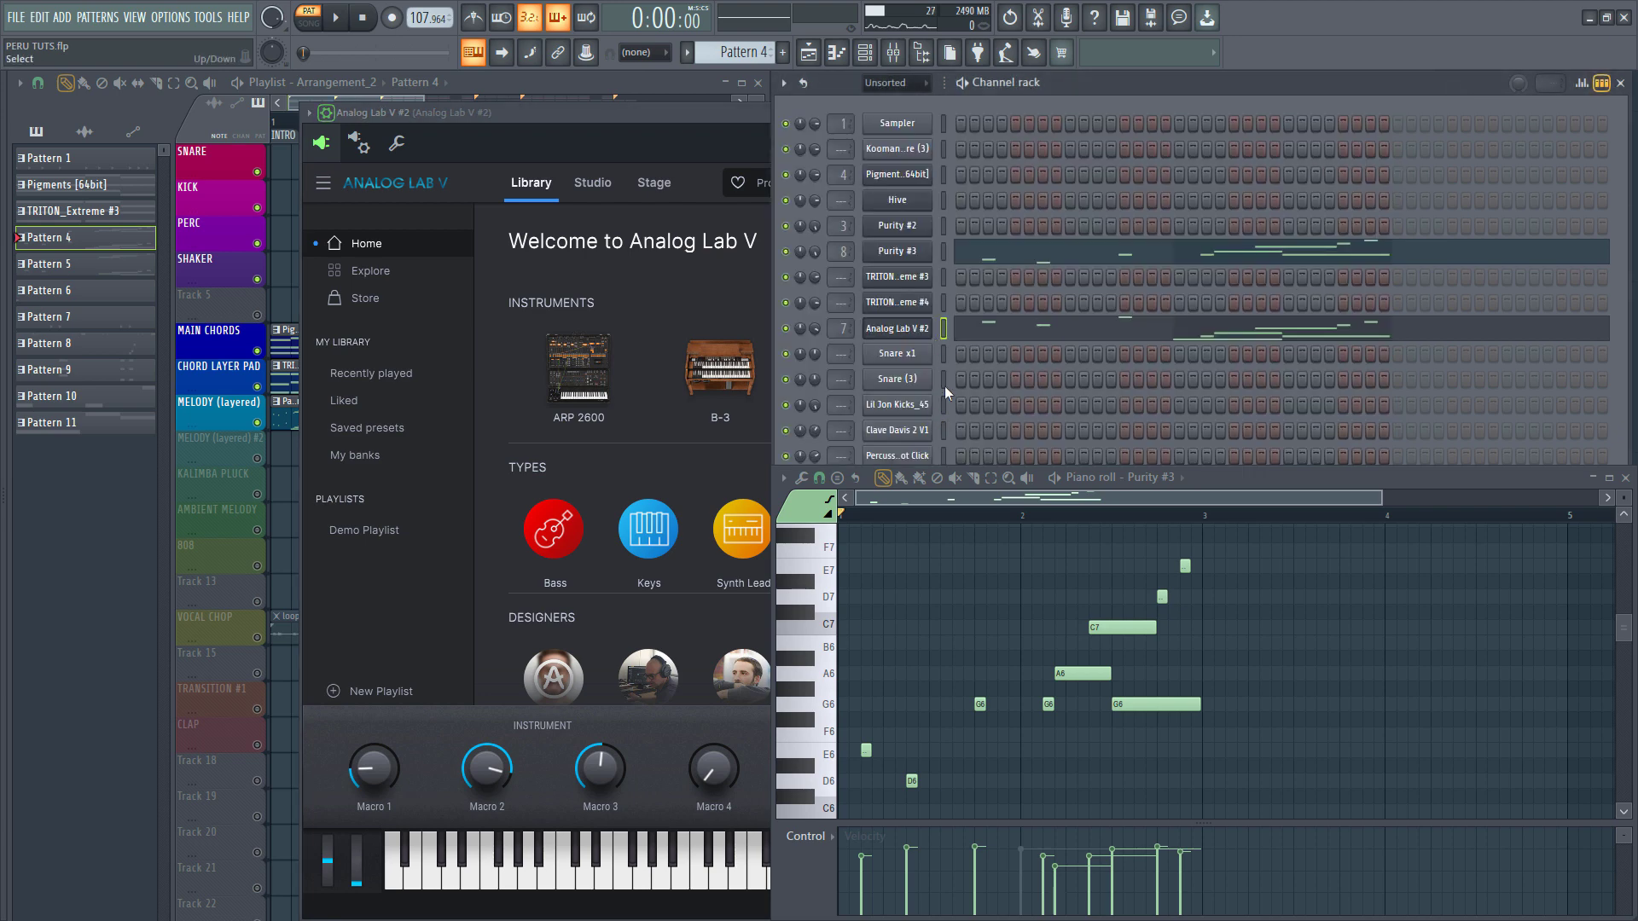
left_click(786, 252)
key("space")
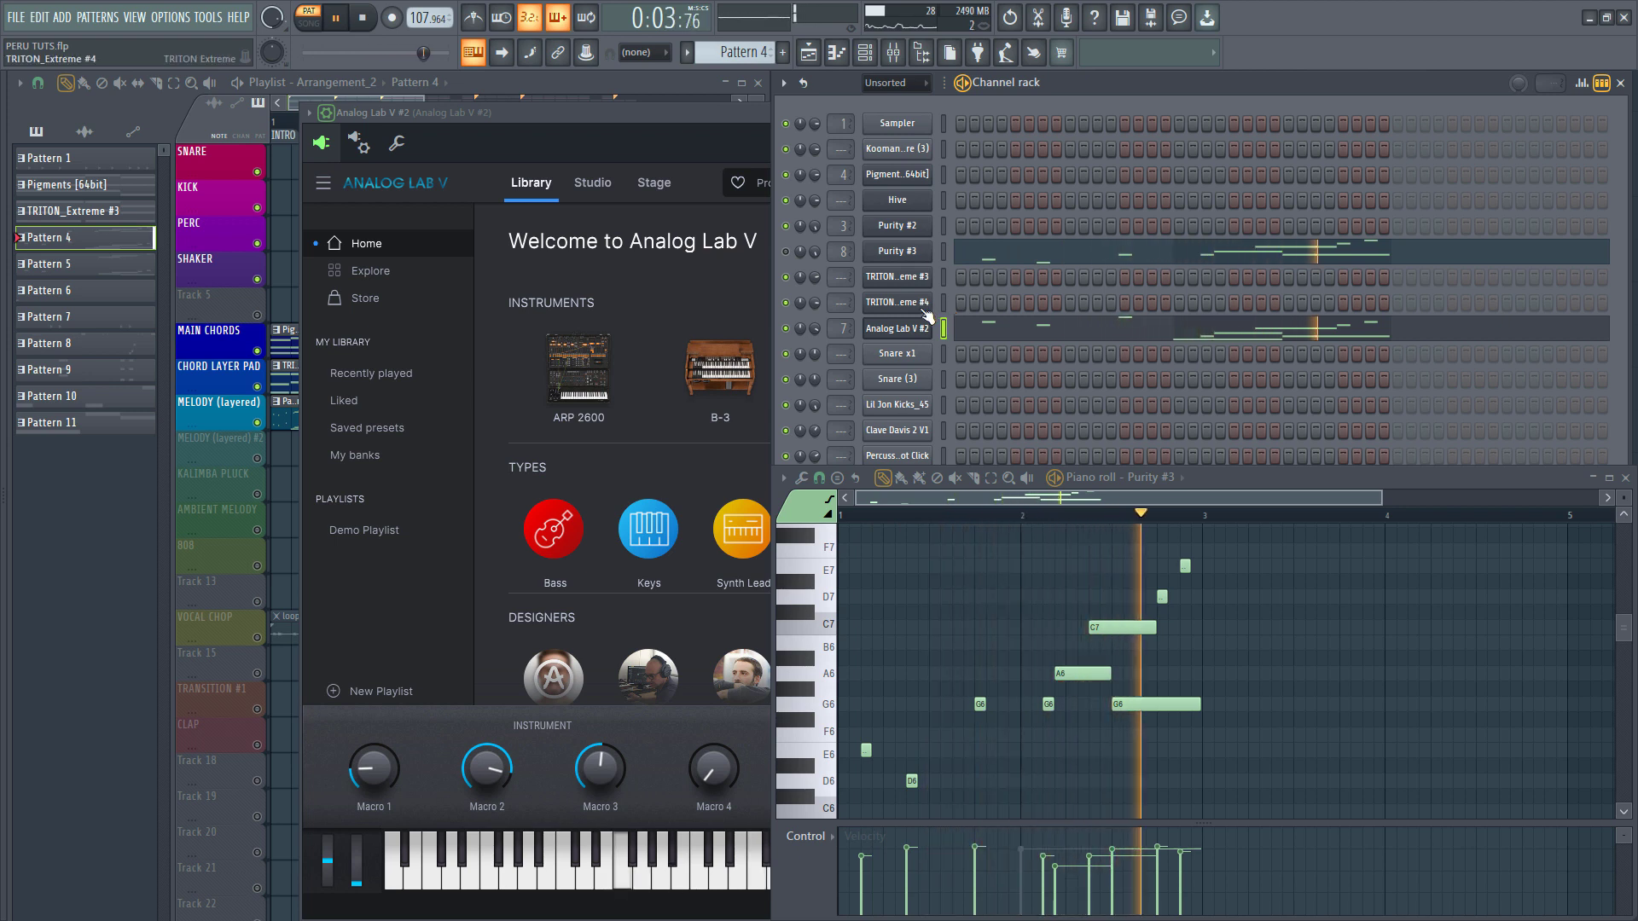
key("space")
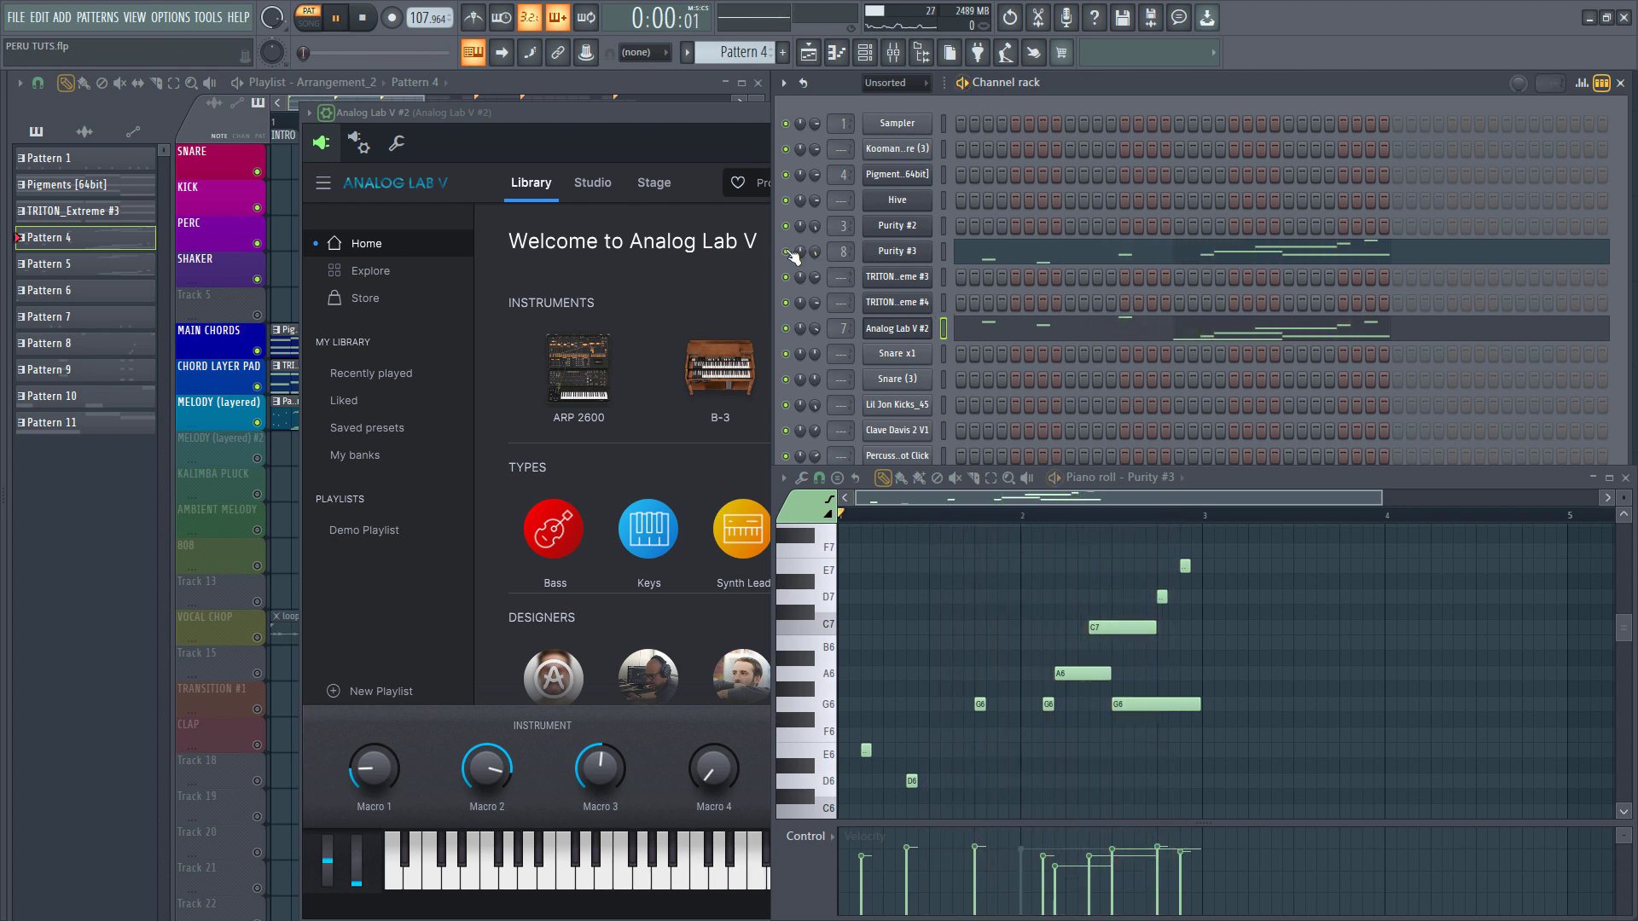
Step: Play both Pattern 4 melody layers together on their own, and with the other unmuted tracks from the HOOK marker
key("space")
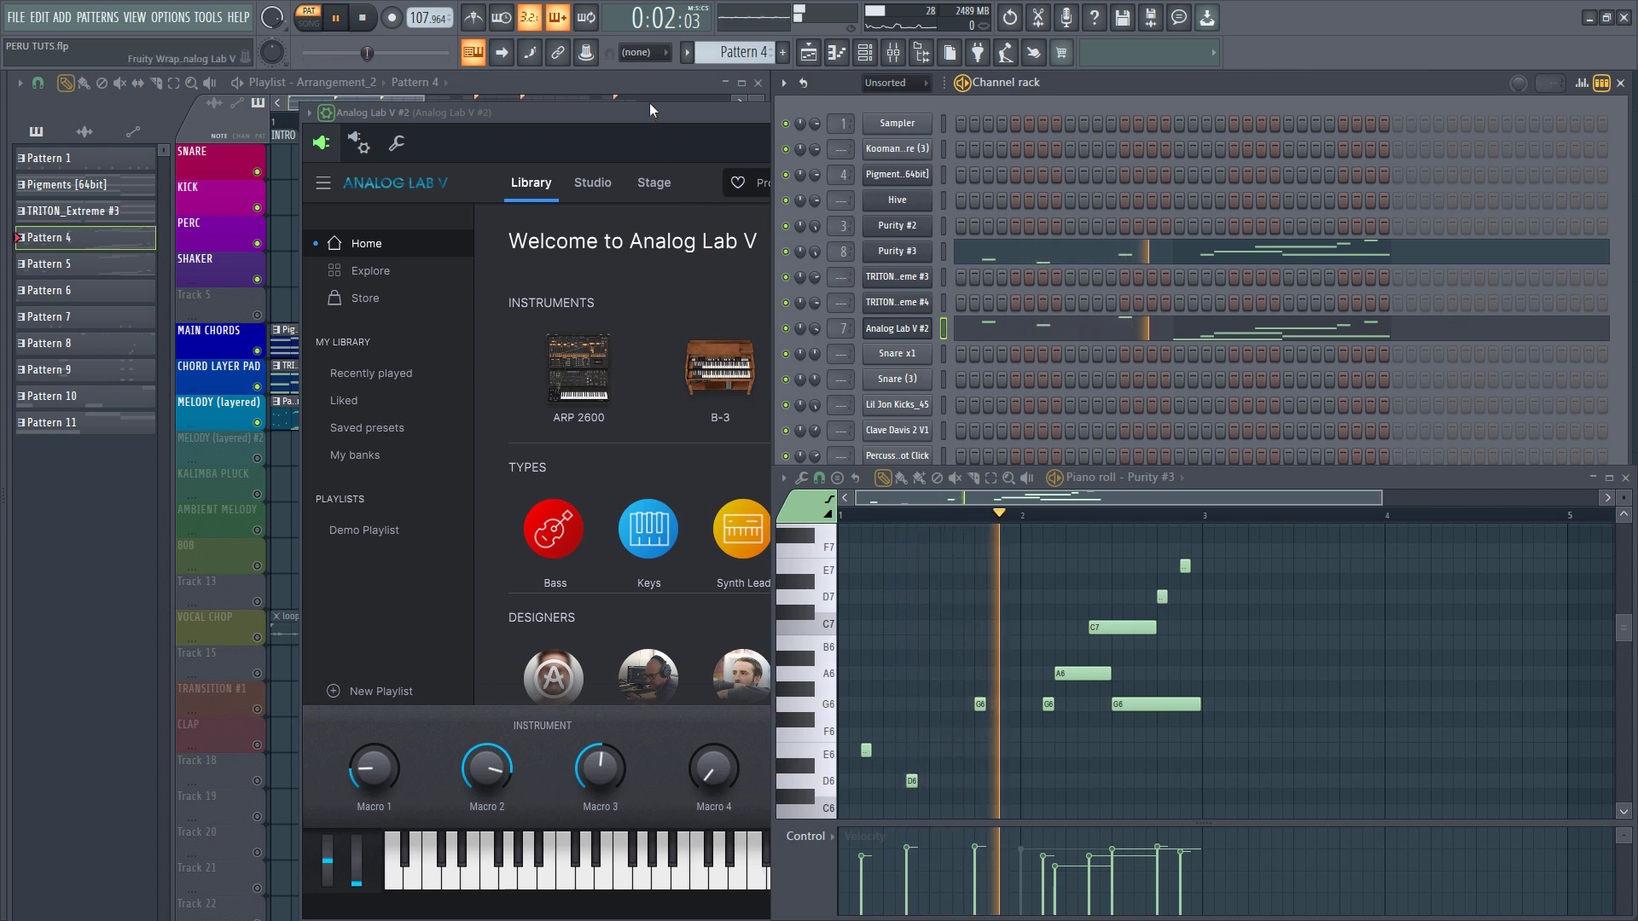
left_click(652, 75)
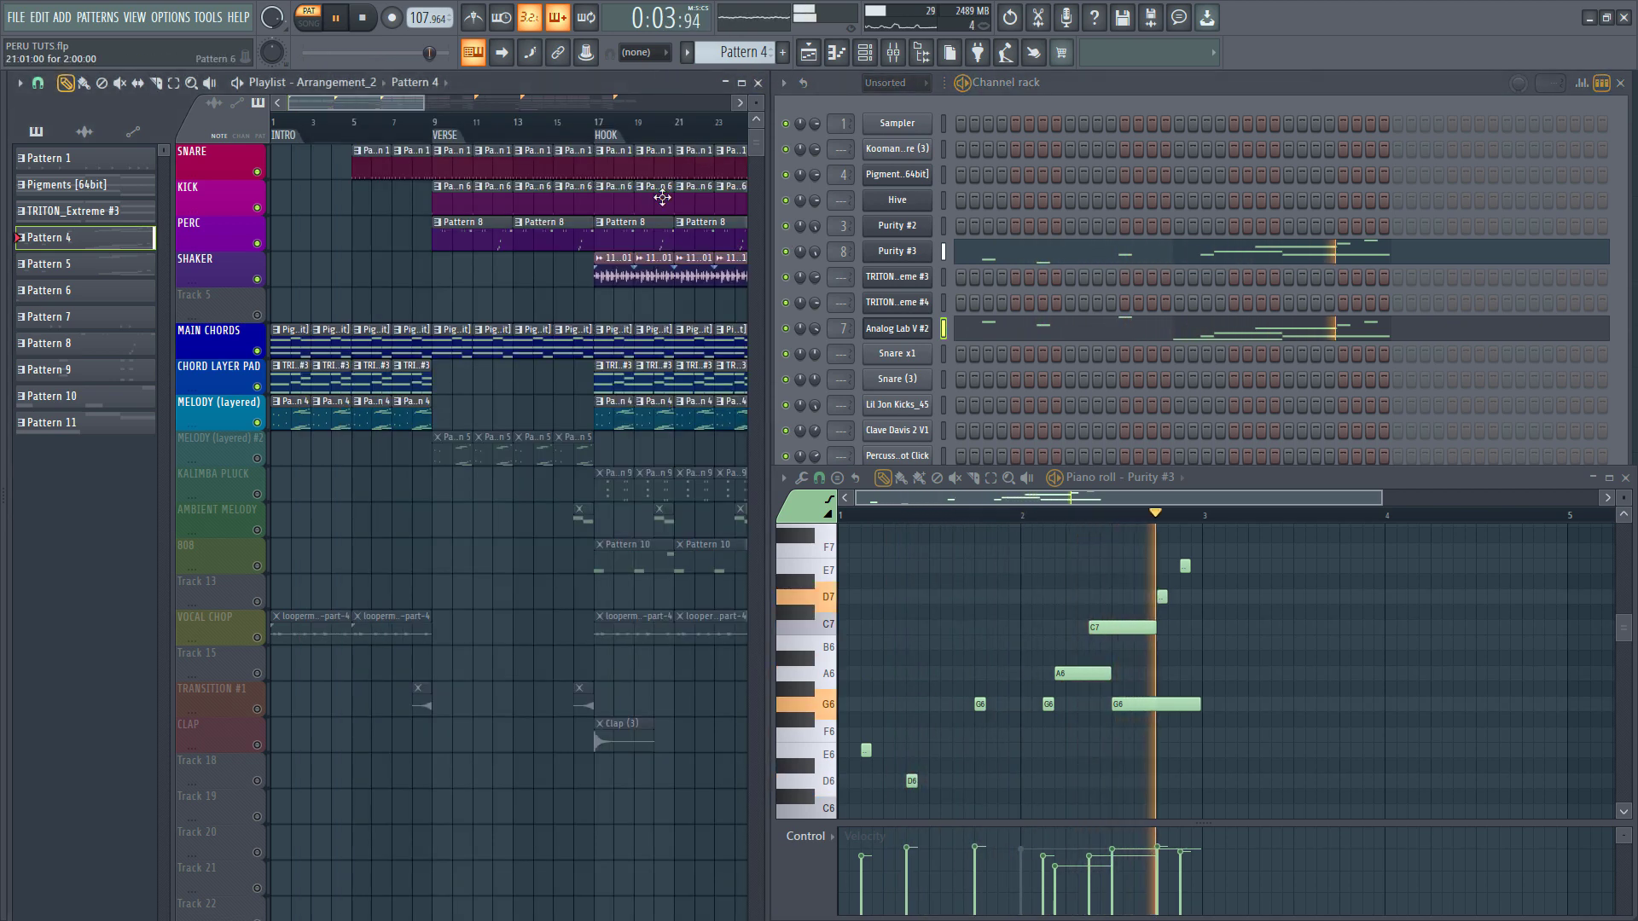
key("space")
left_click(607, 136)
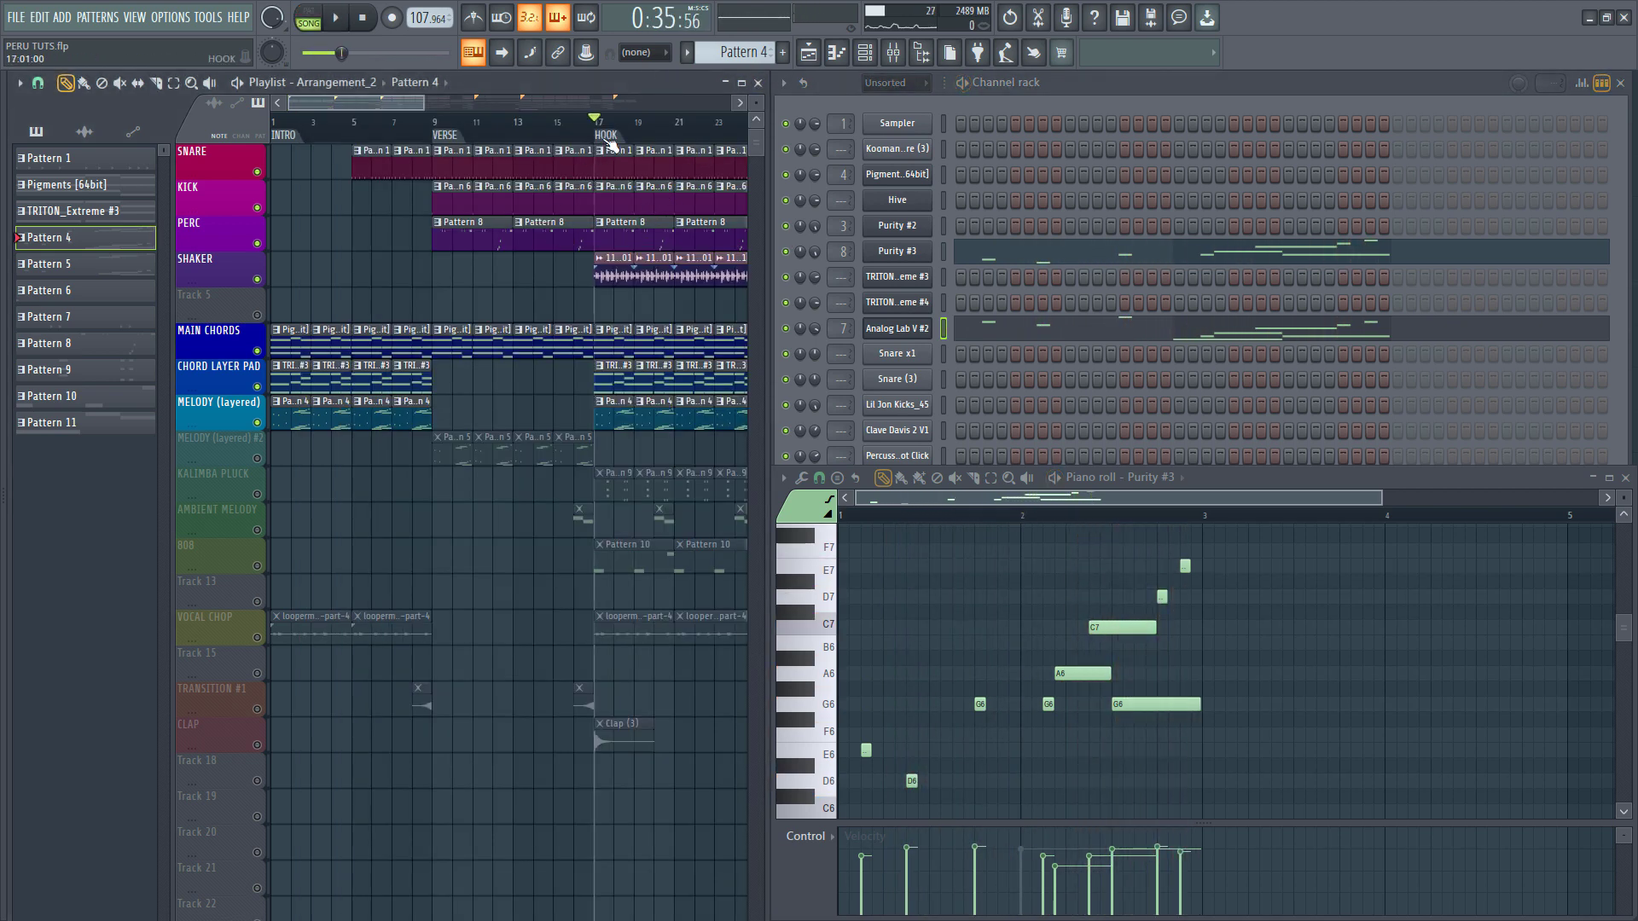
key("space")
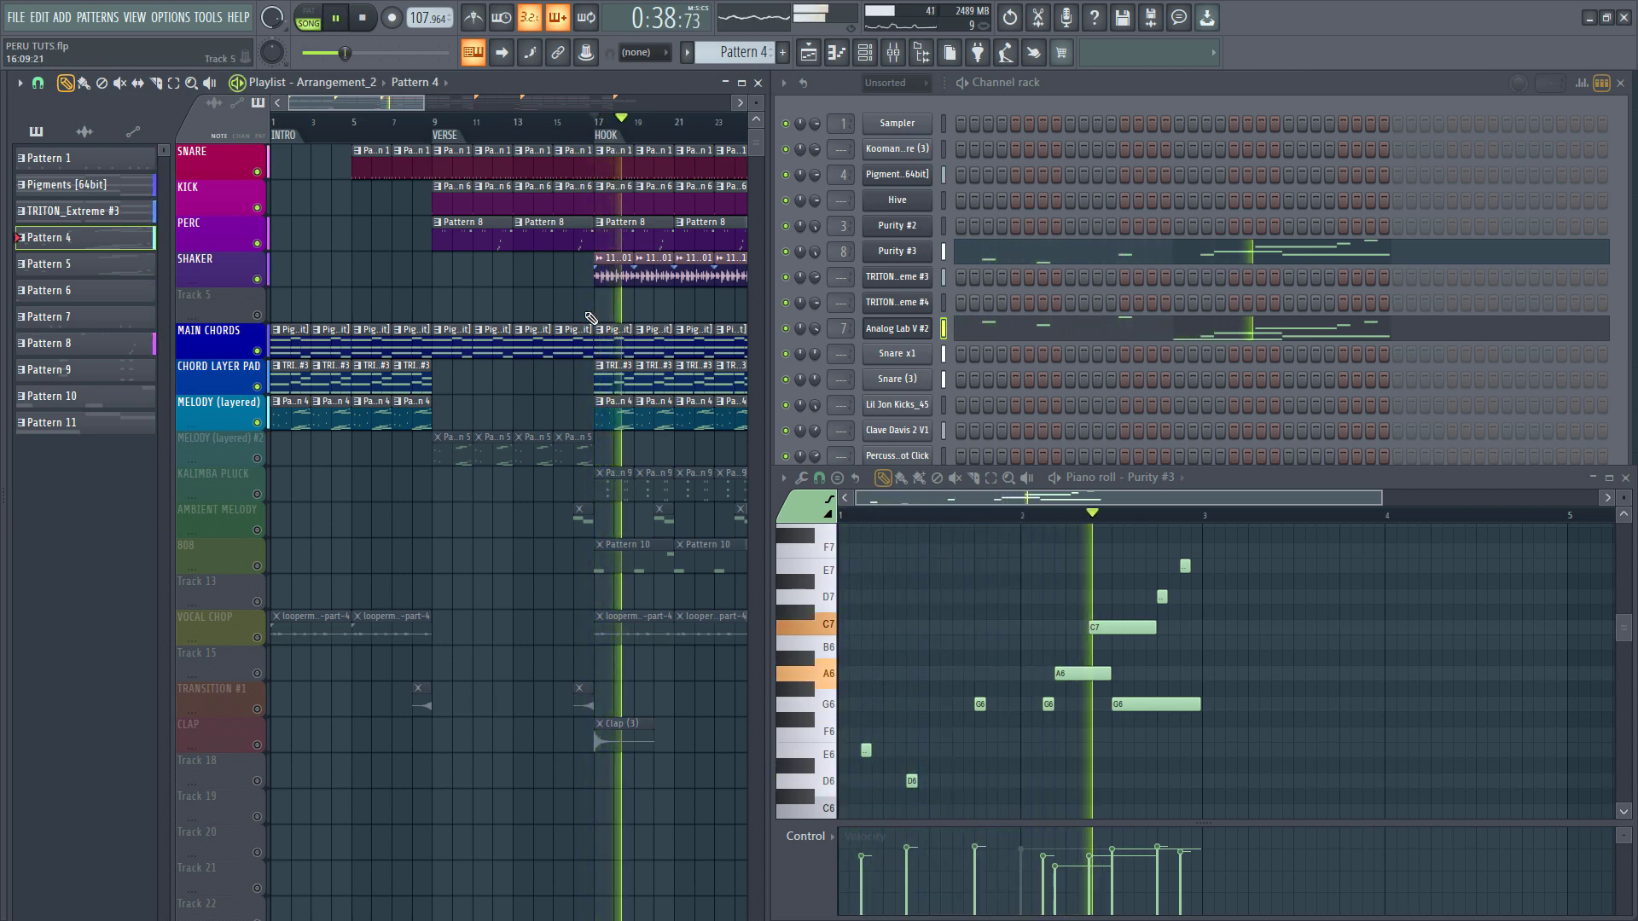
key("space")
Step: Unmute the MELODY (layered) #2 track and review the notes of its Pattern 5 clip at the verse
left_click(256, 458)
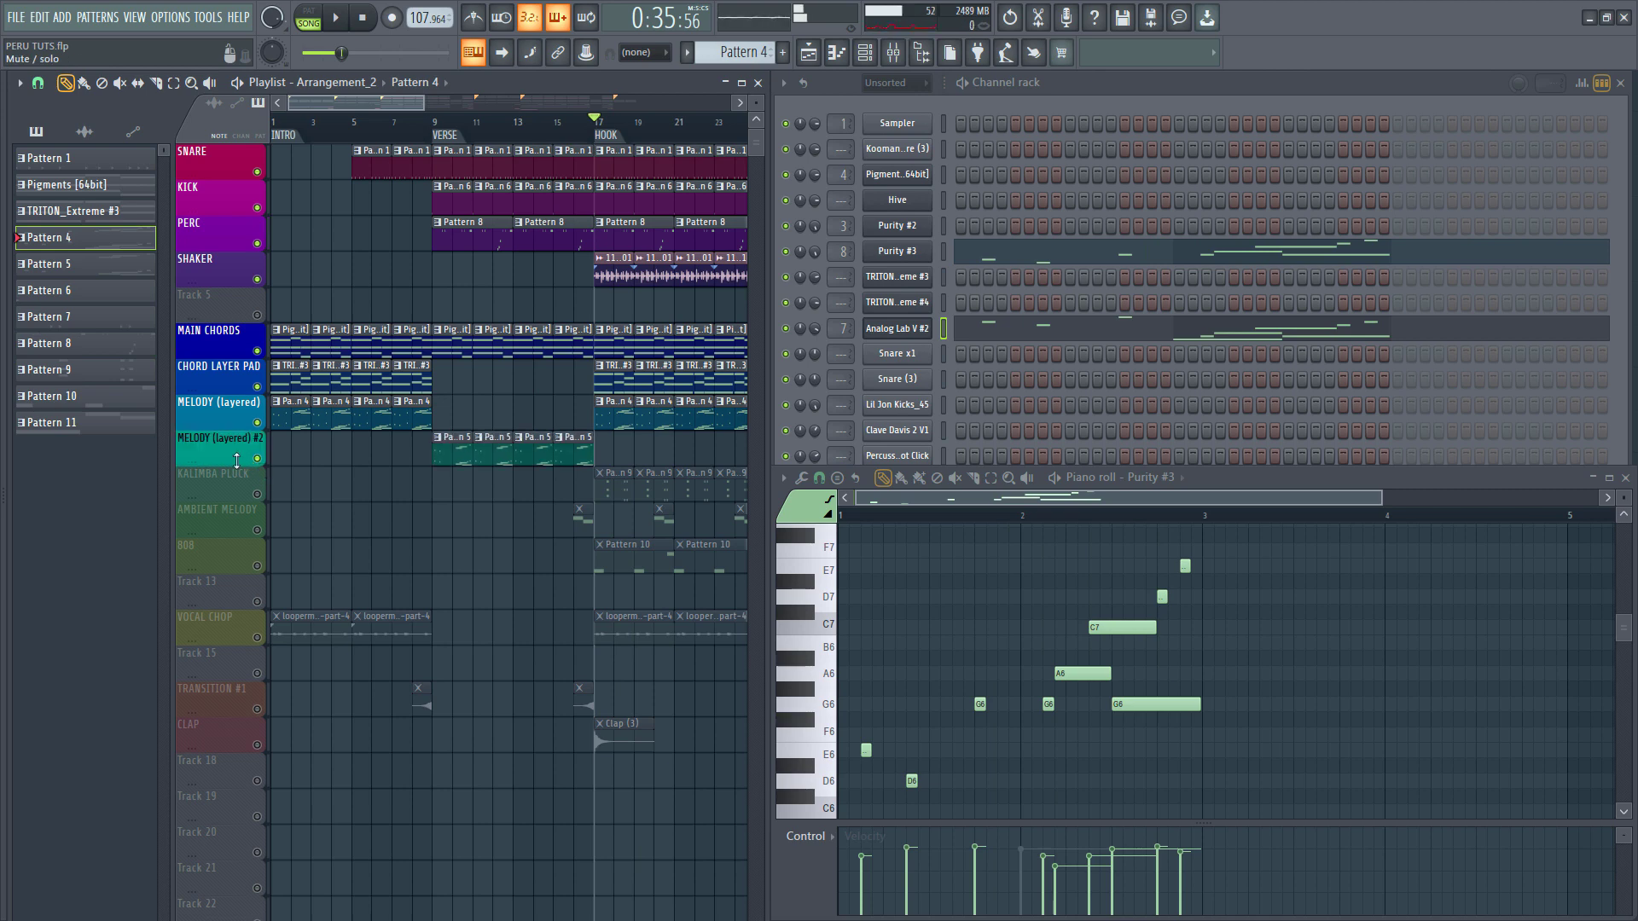
left_click(454, 122)
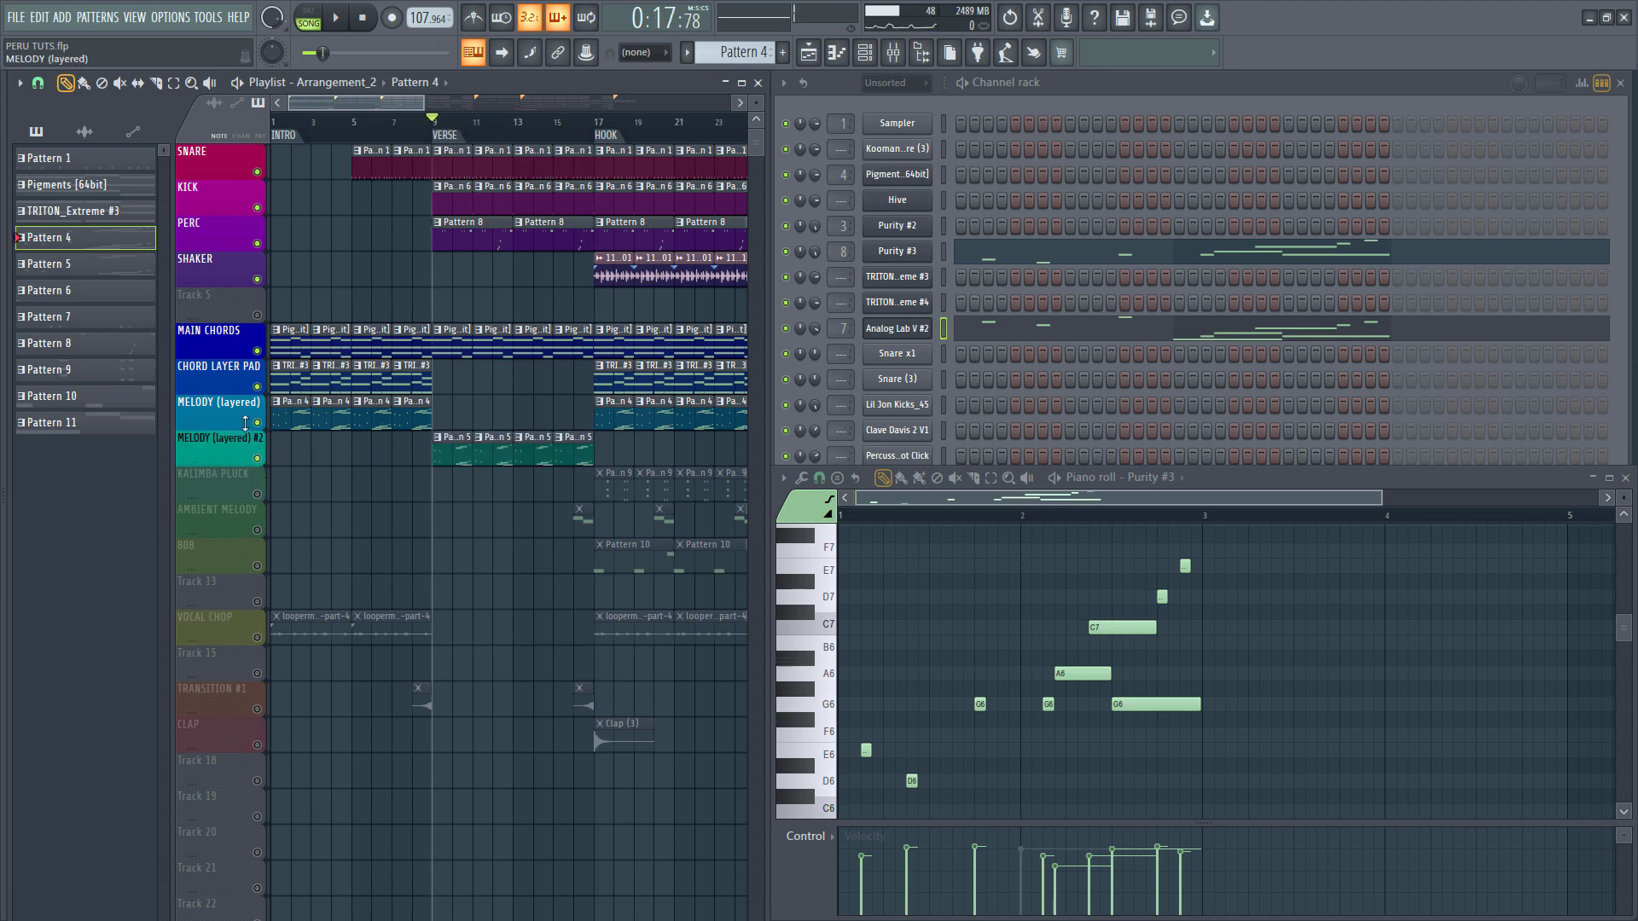
left_click(452, 455)
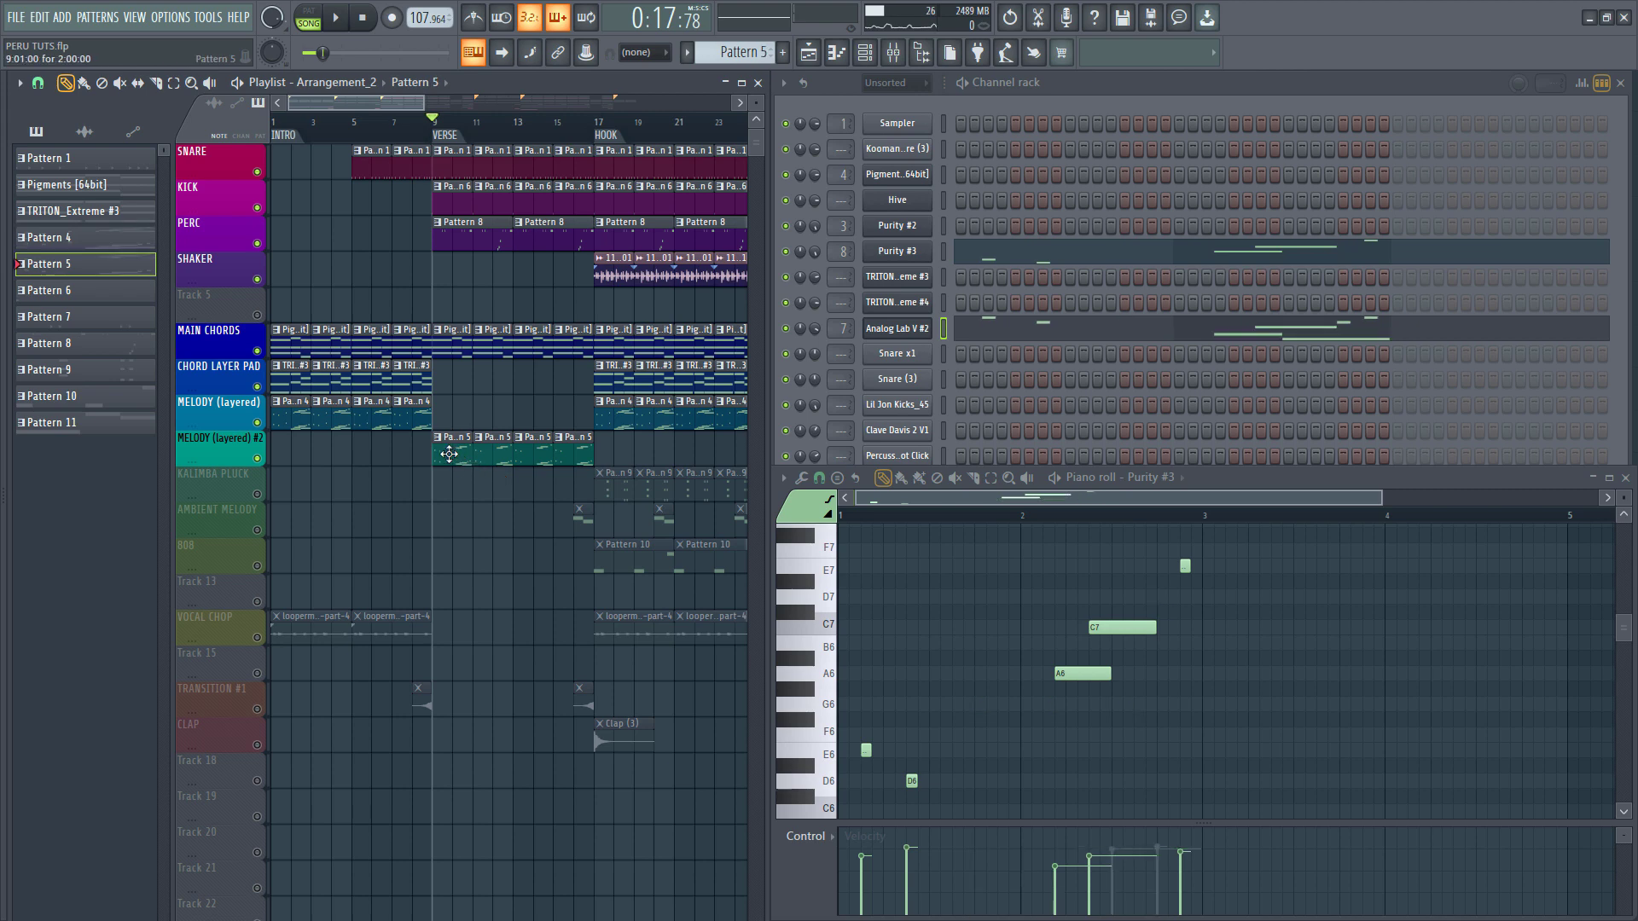
scroll(1173, 648, "down", 2)
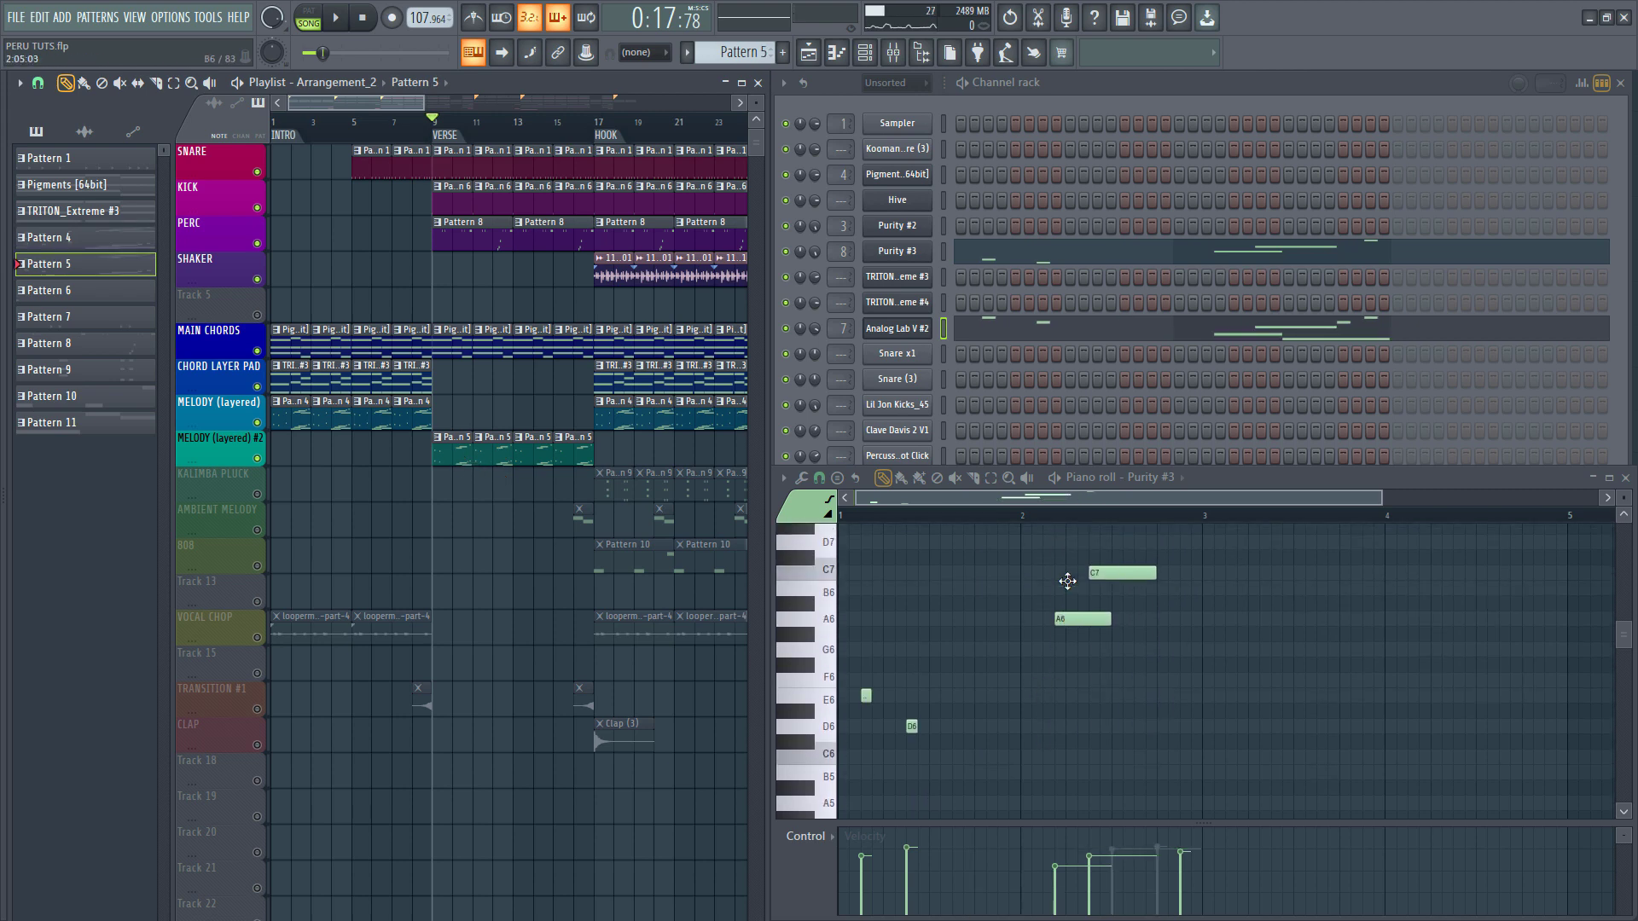
scroll(1173, 632, "up", 2)
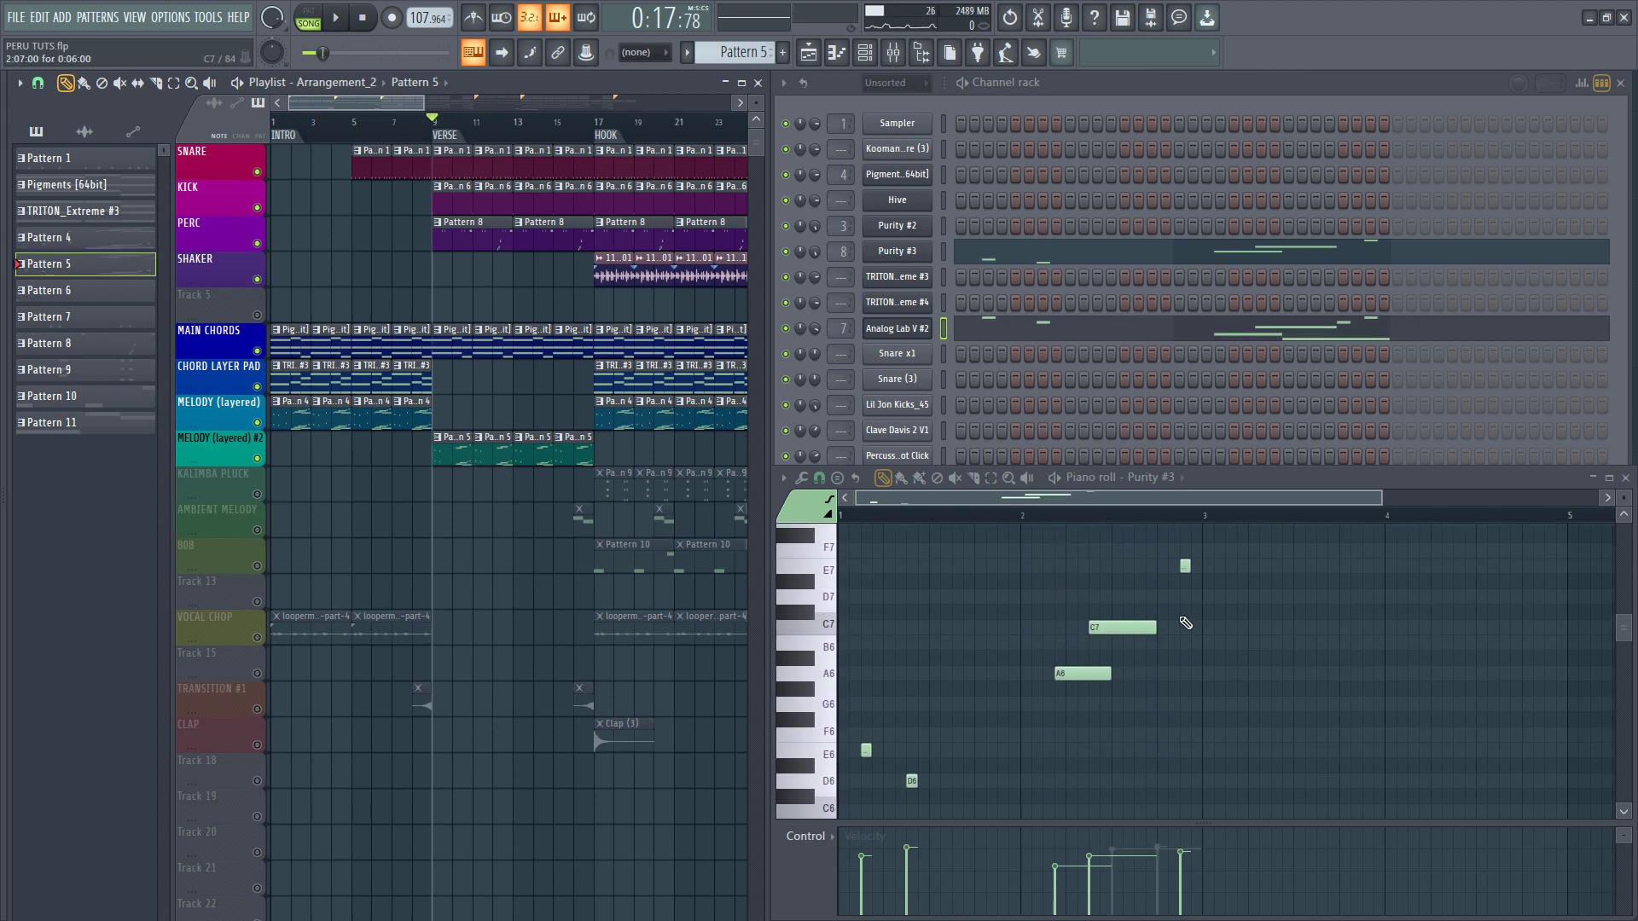
Step: Unmute the KALIMBA PLUCK track and review the Purity #2 notes of its Pattern 9 clip at the hook
left_click(256, 496)
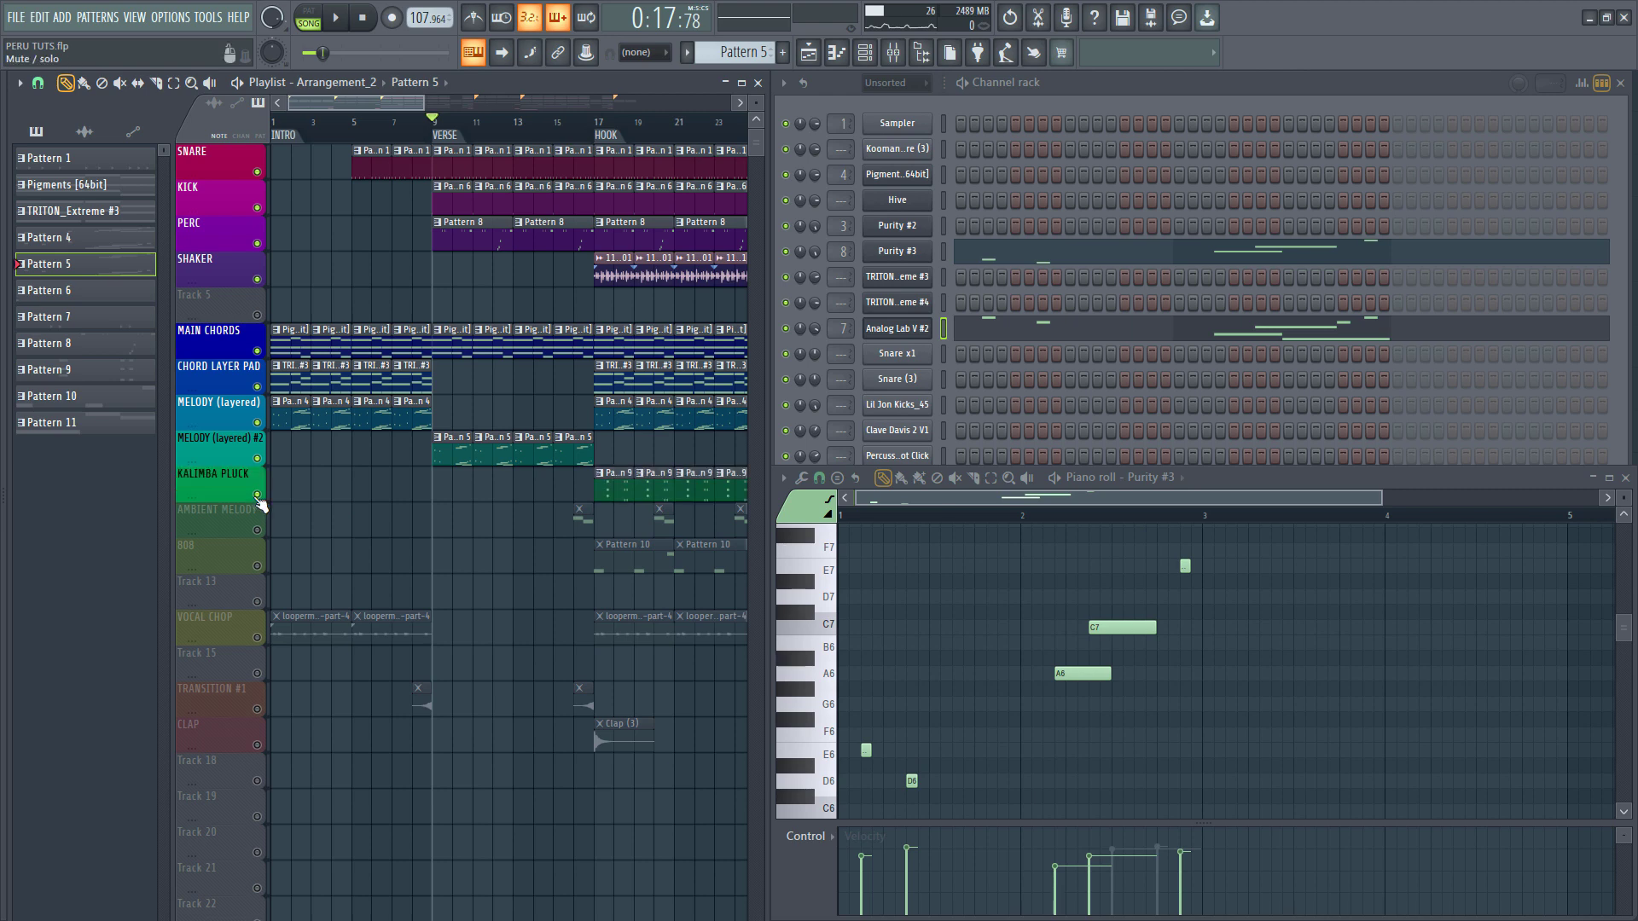
left_click(613, 122)
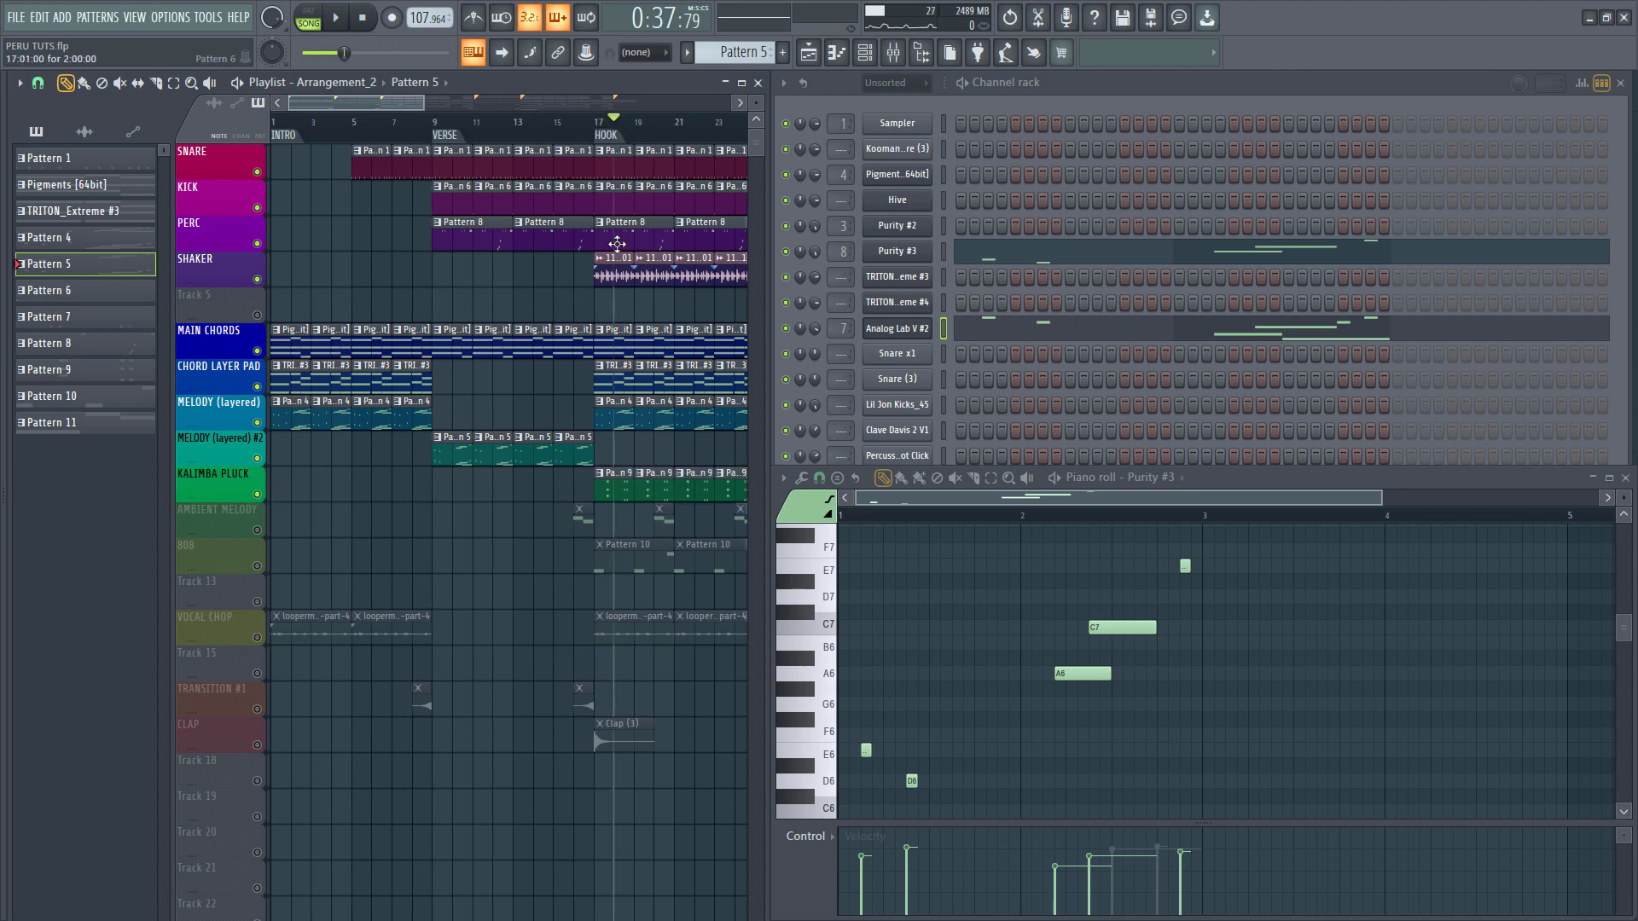
left_click(605, 133)
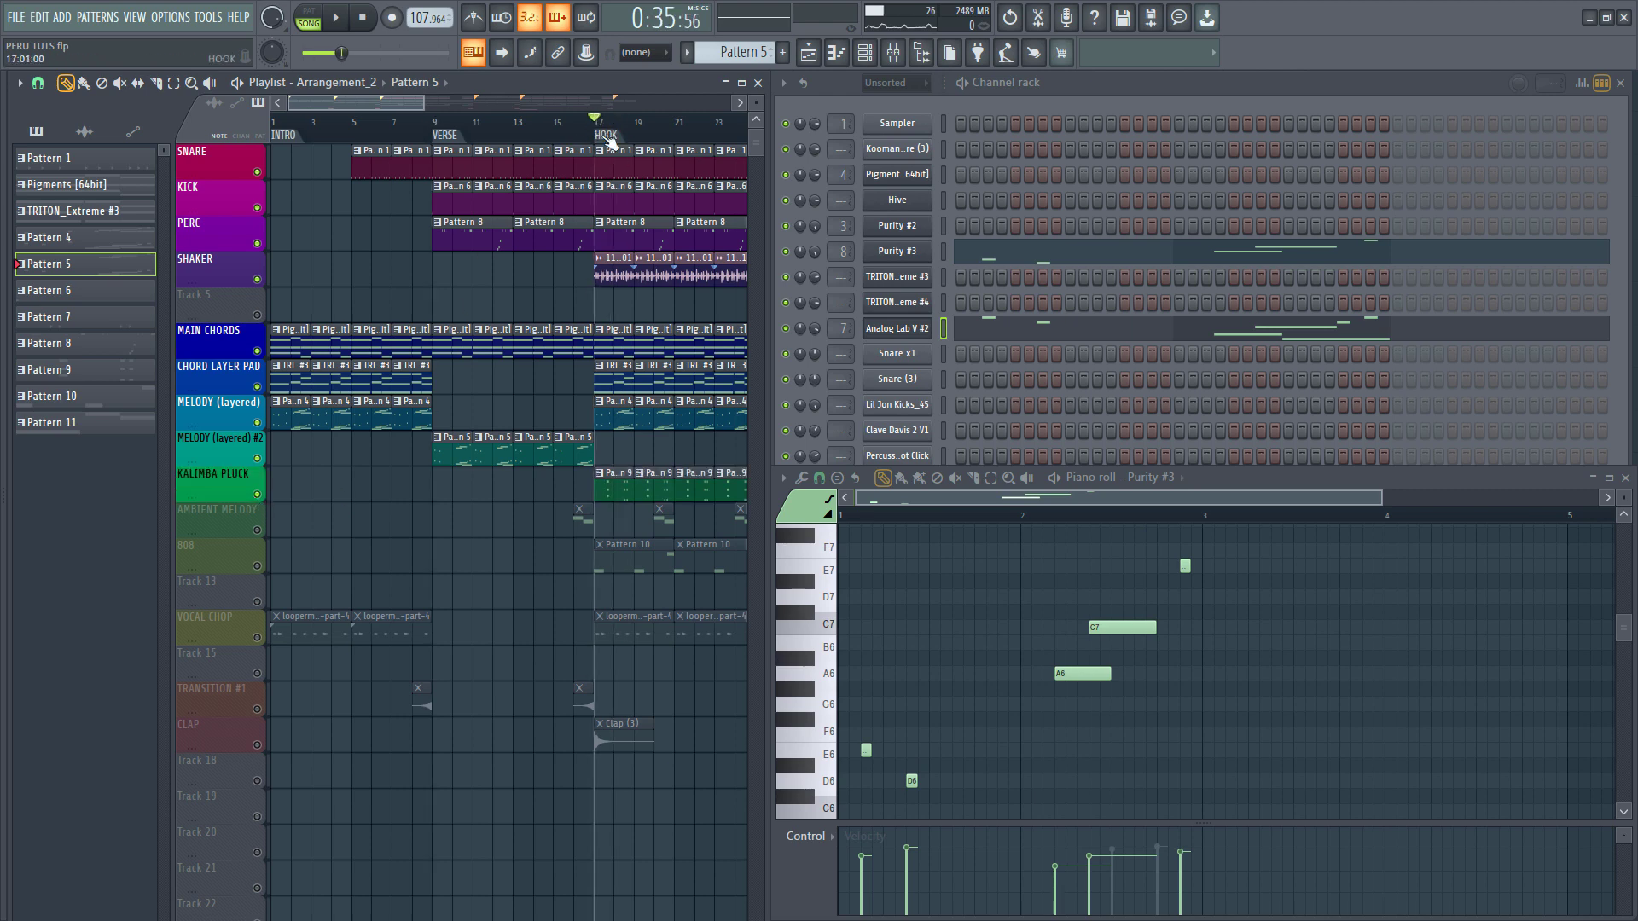
left_click(611, 491)
left_click(1039, 239)
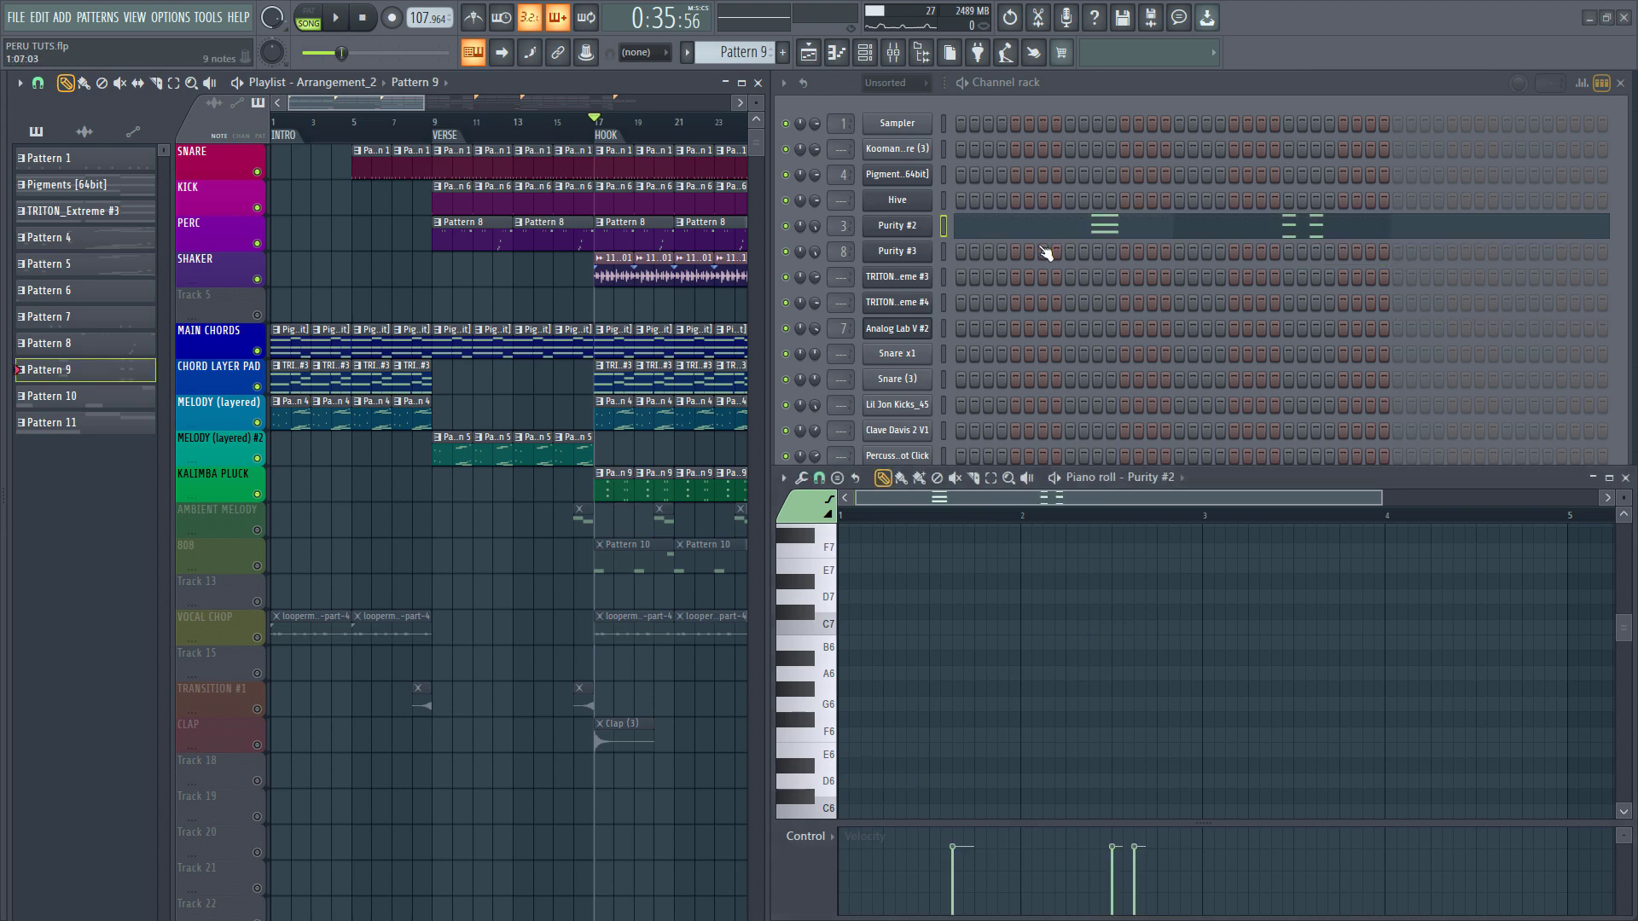
scroll(980, 674, "up", 2)
scroll(977, 640, "down", 8)
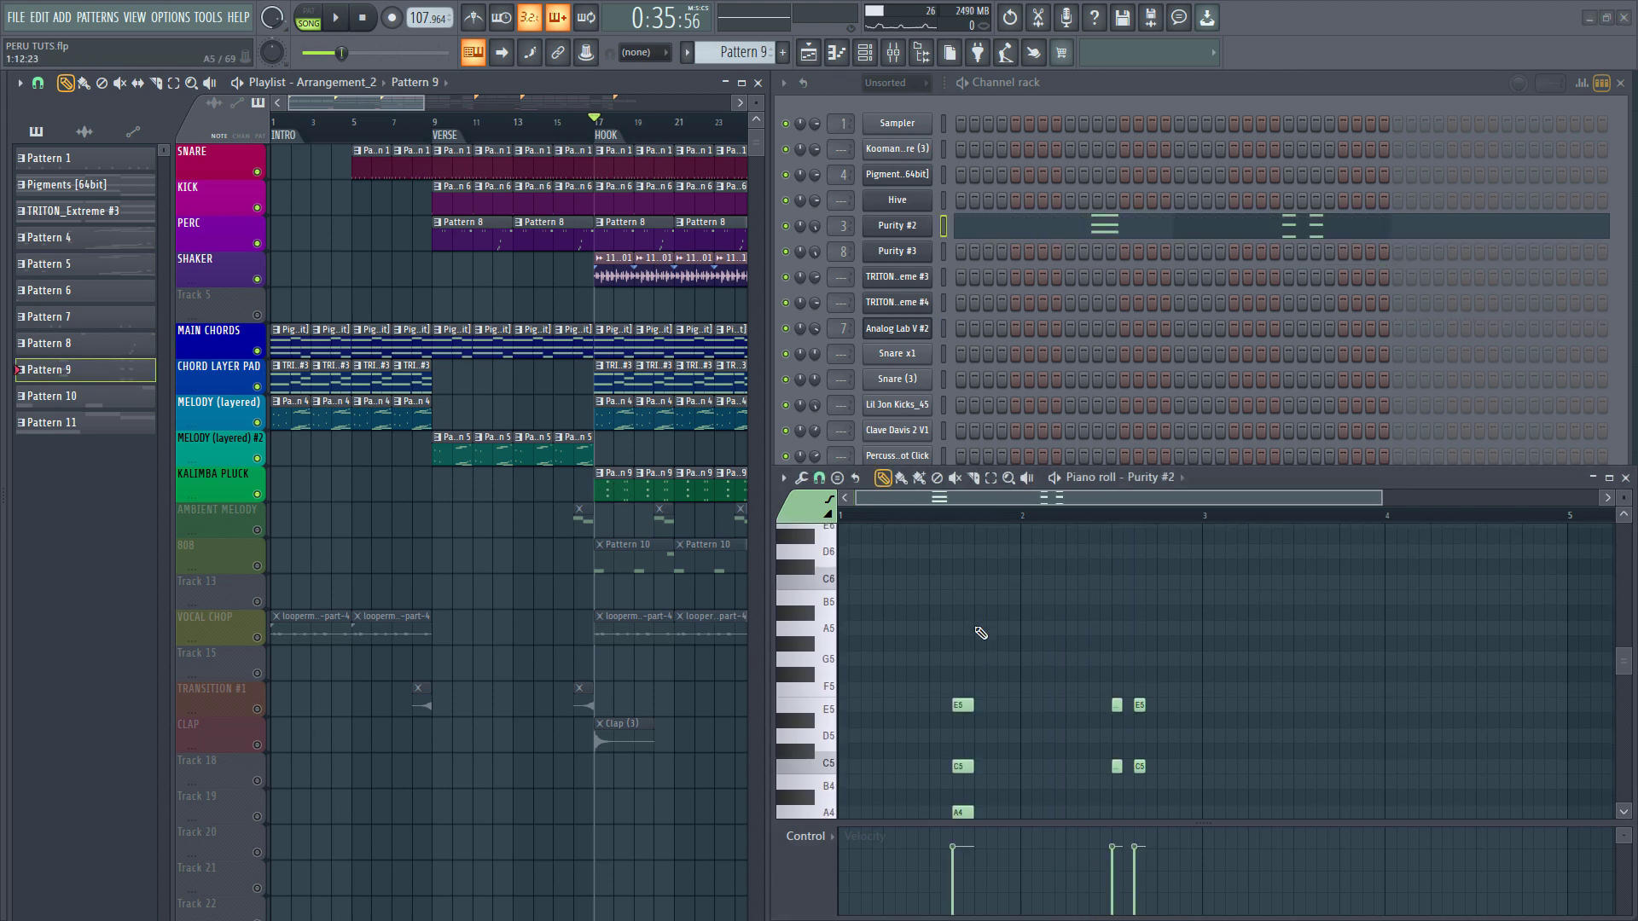
Step: View Purity #2's Smallet preset and play the kalimba pluck's Pattern 9 on its own
left_click(909, 228)
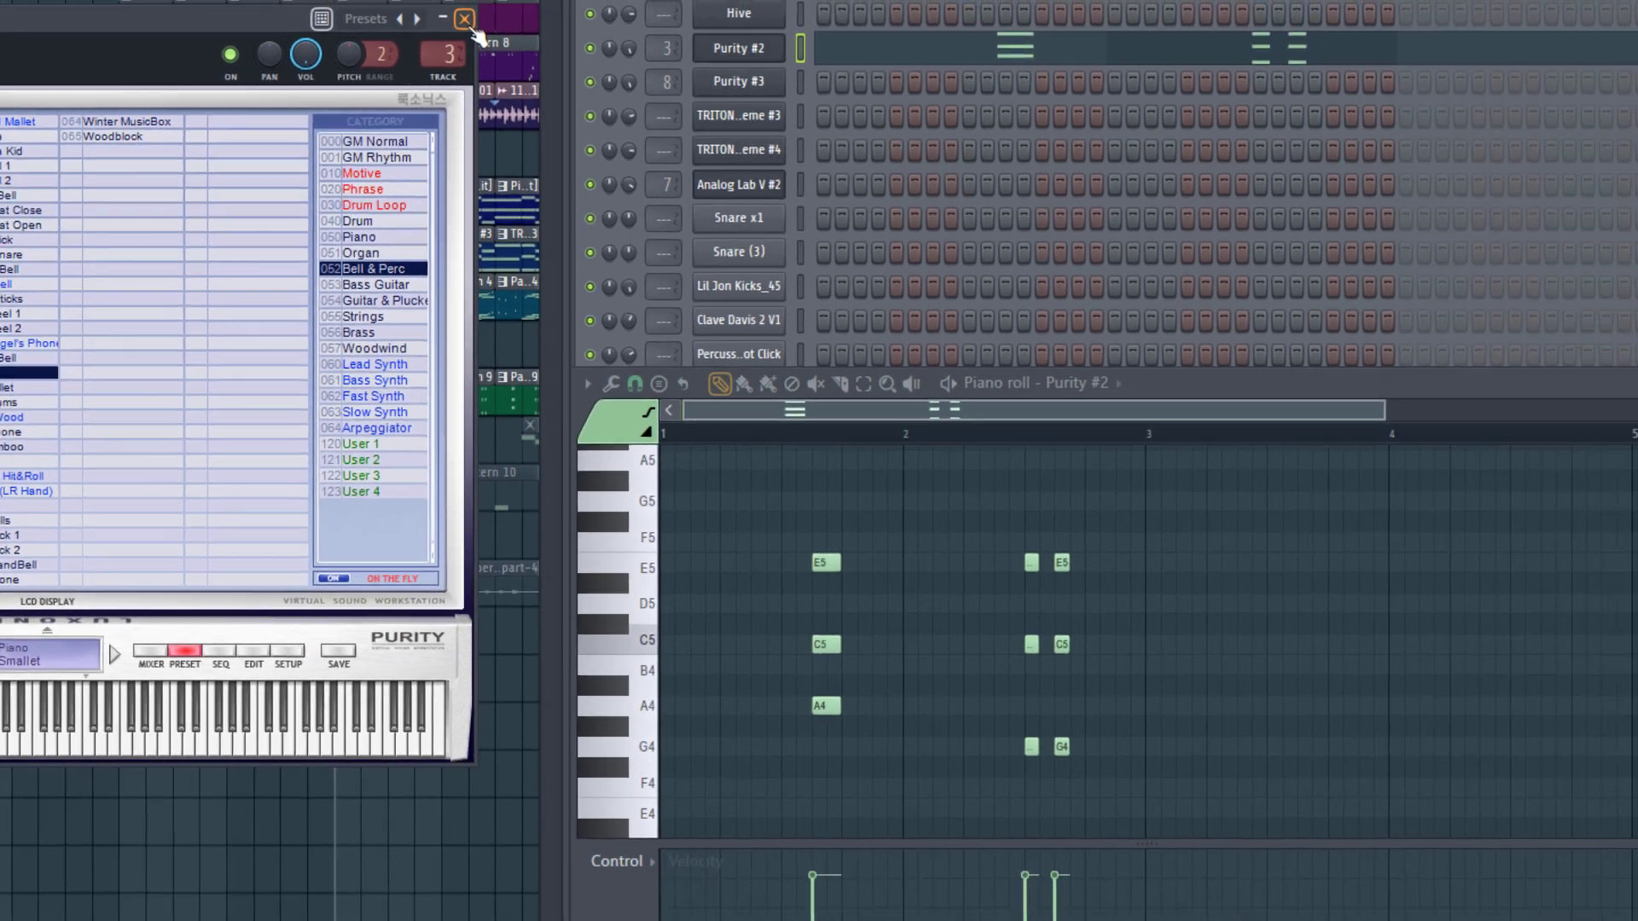
left_click(1155, 3)
key("space")
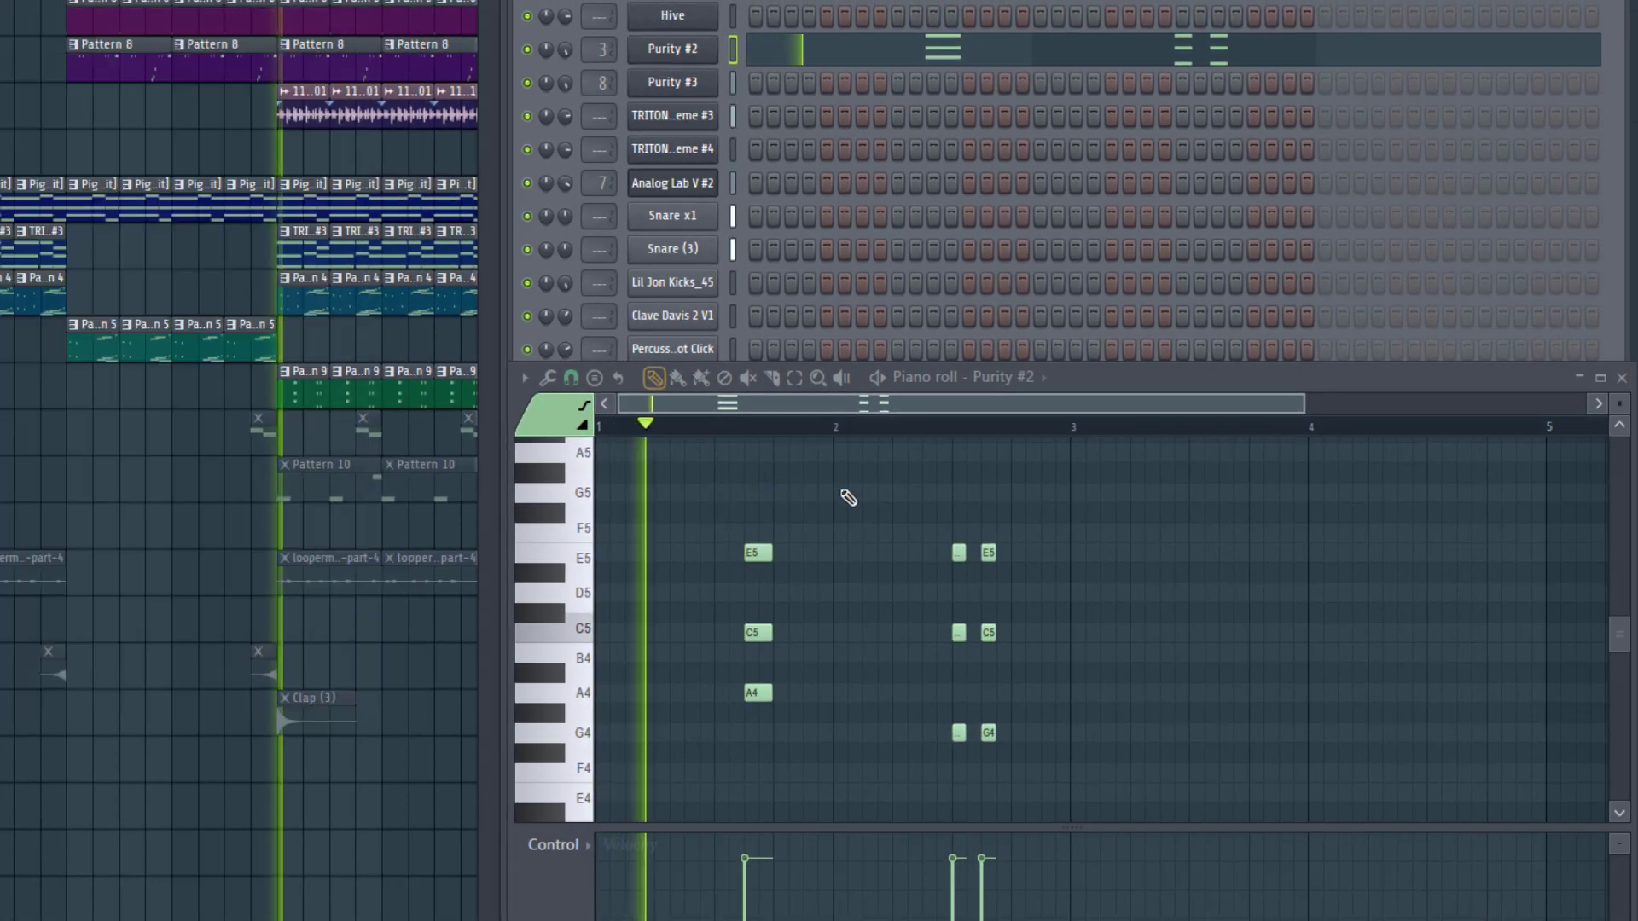
key("space")
key("space")
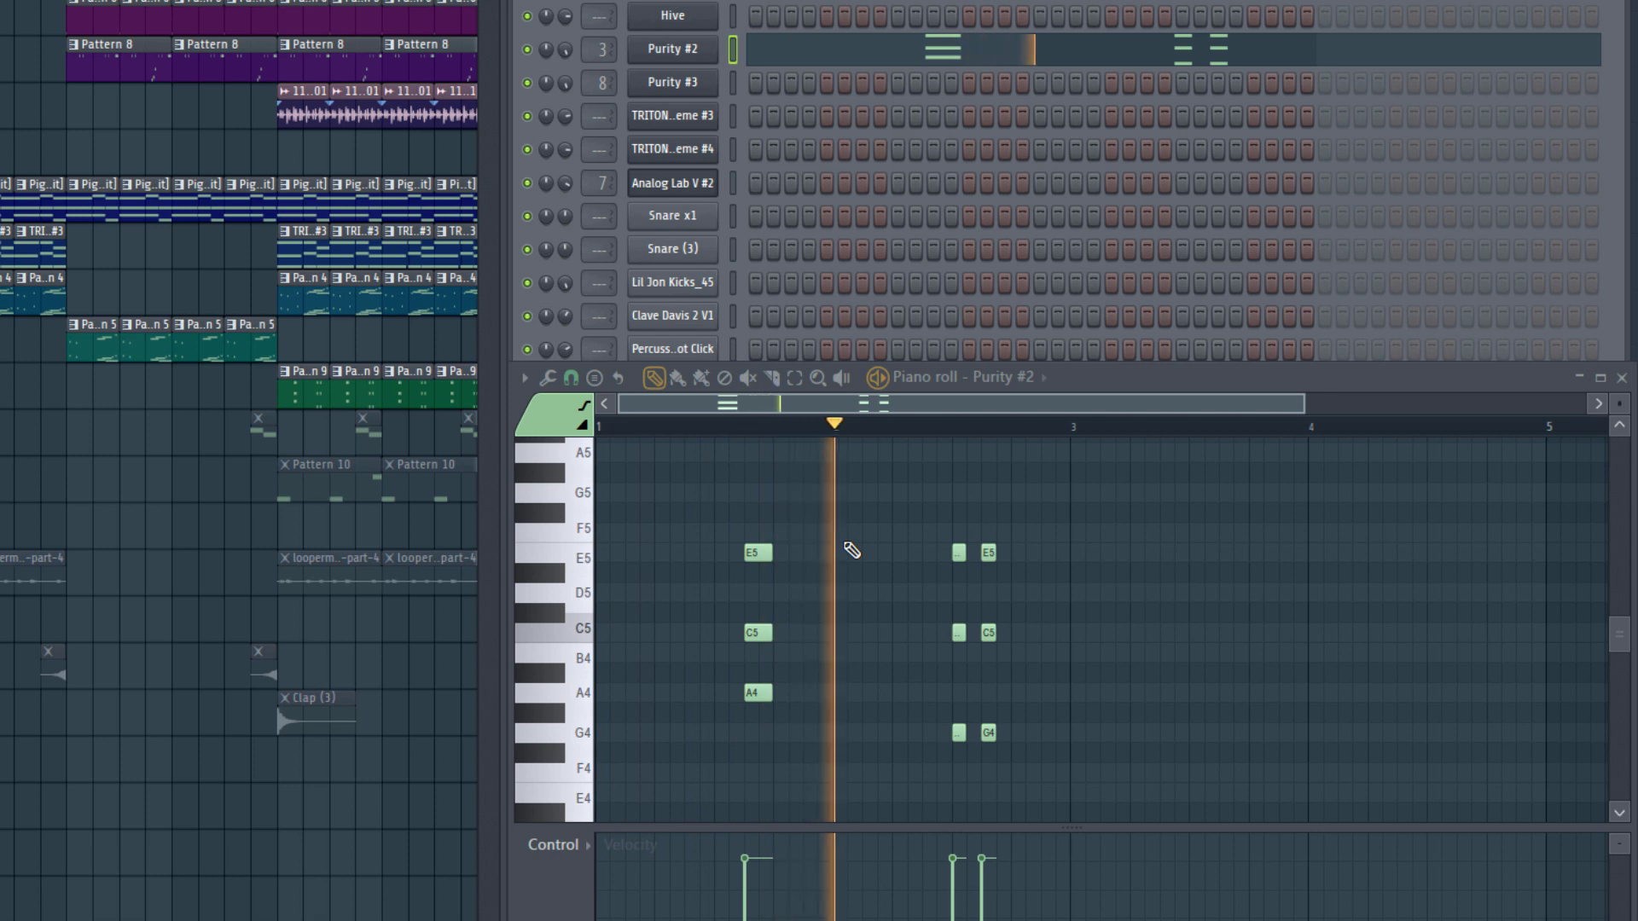
scroll(854, 546, "down", 1)
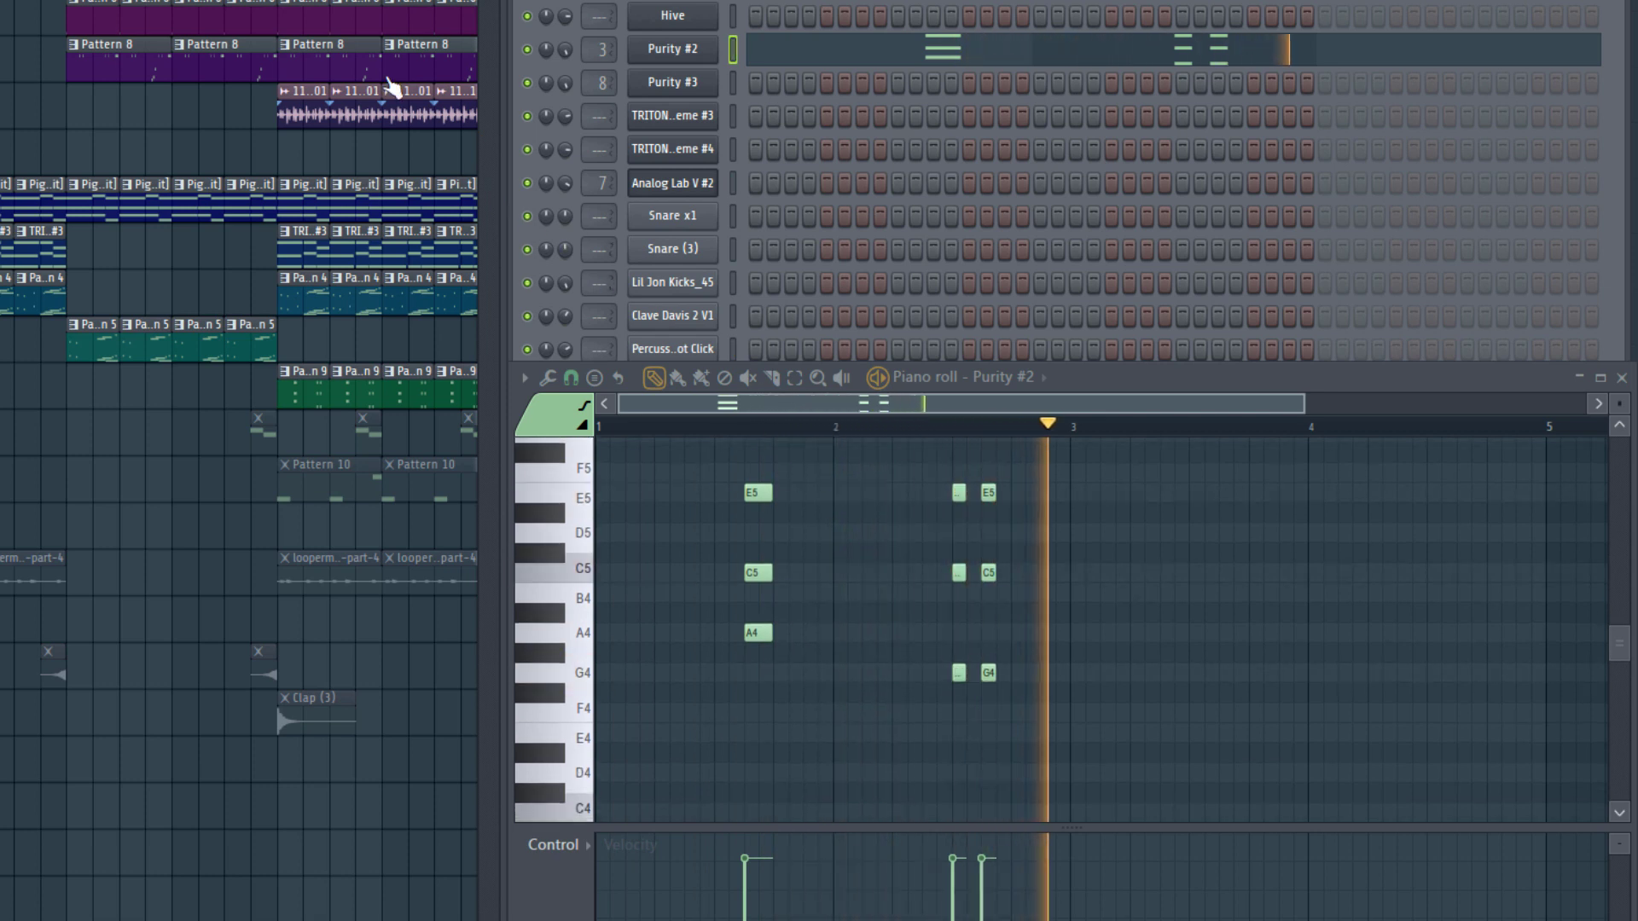
key("space")
Step: Play the kalimba pluck together with the other unmuted tracks from the HOOK marker
key("space")
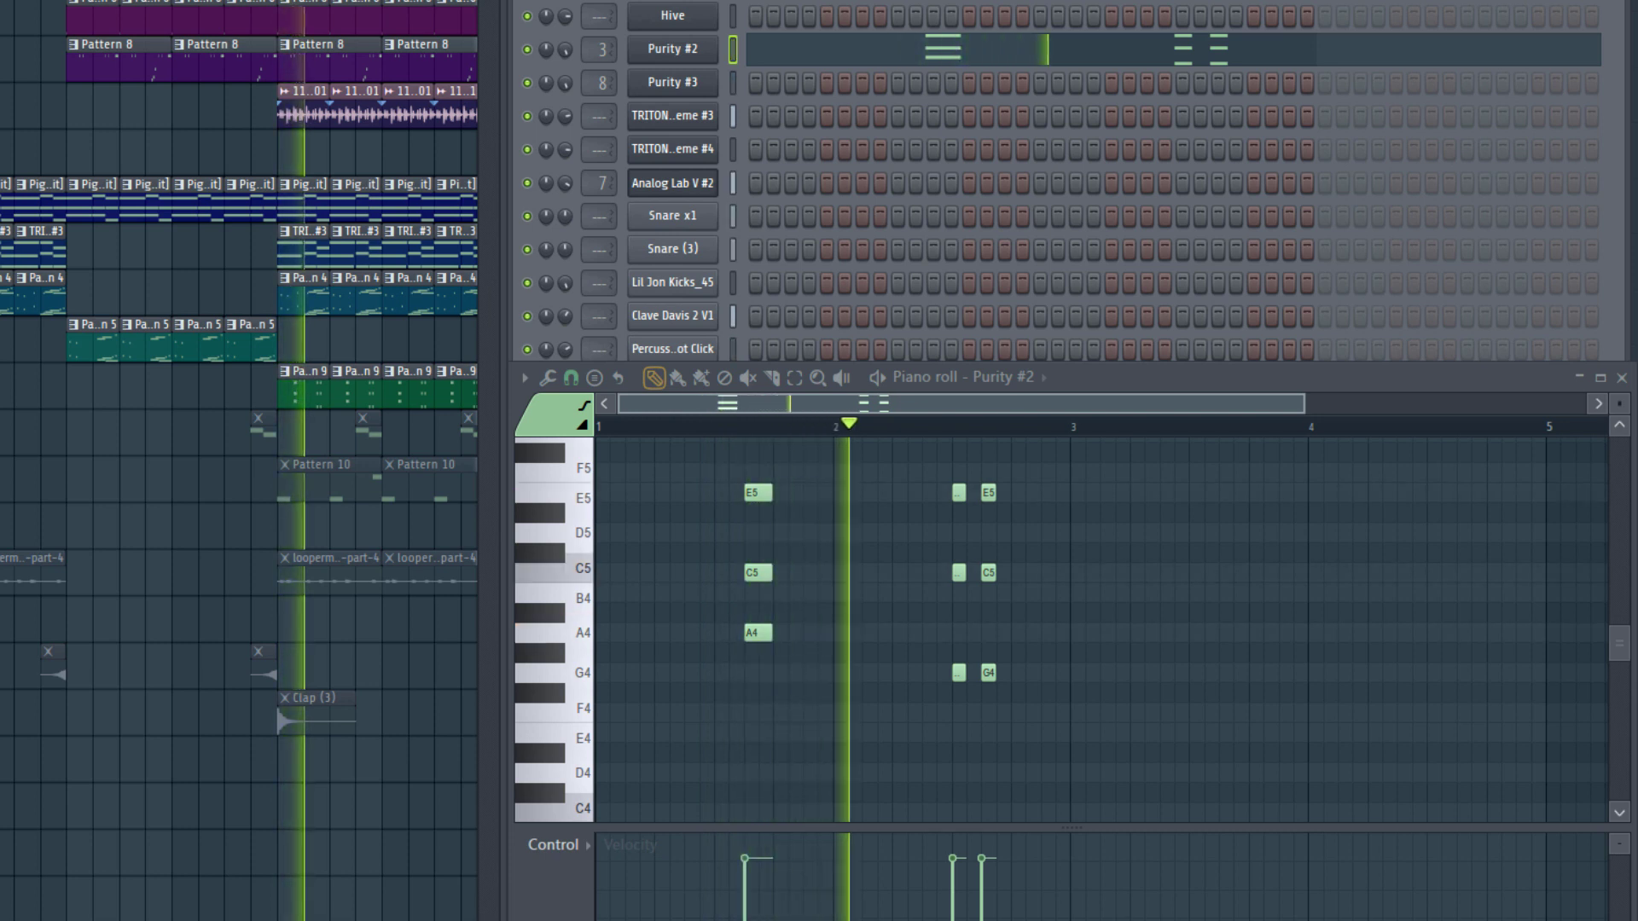
scroll(1027, 591, "up", 1)
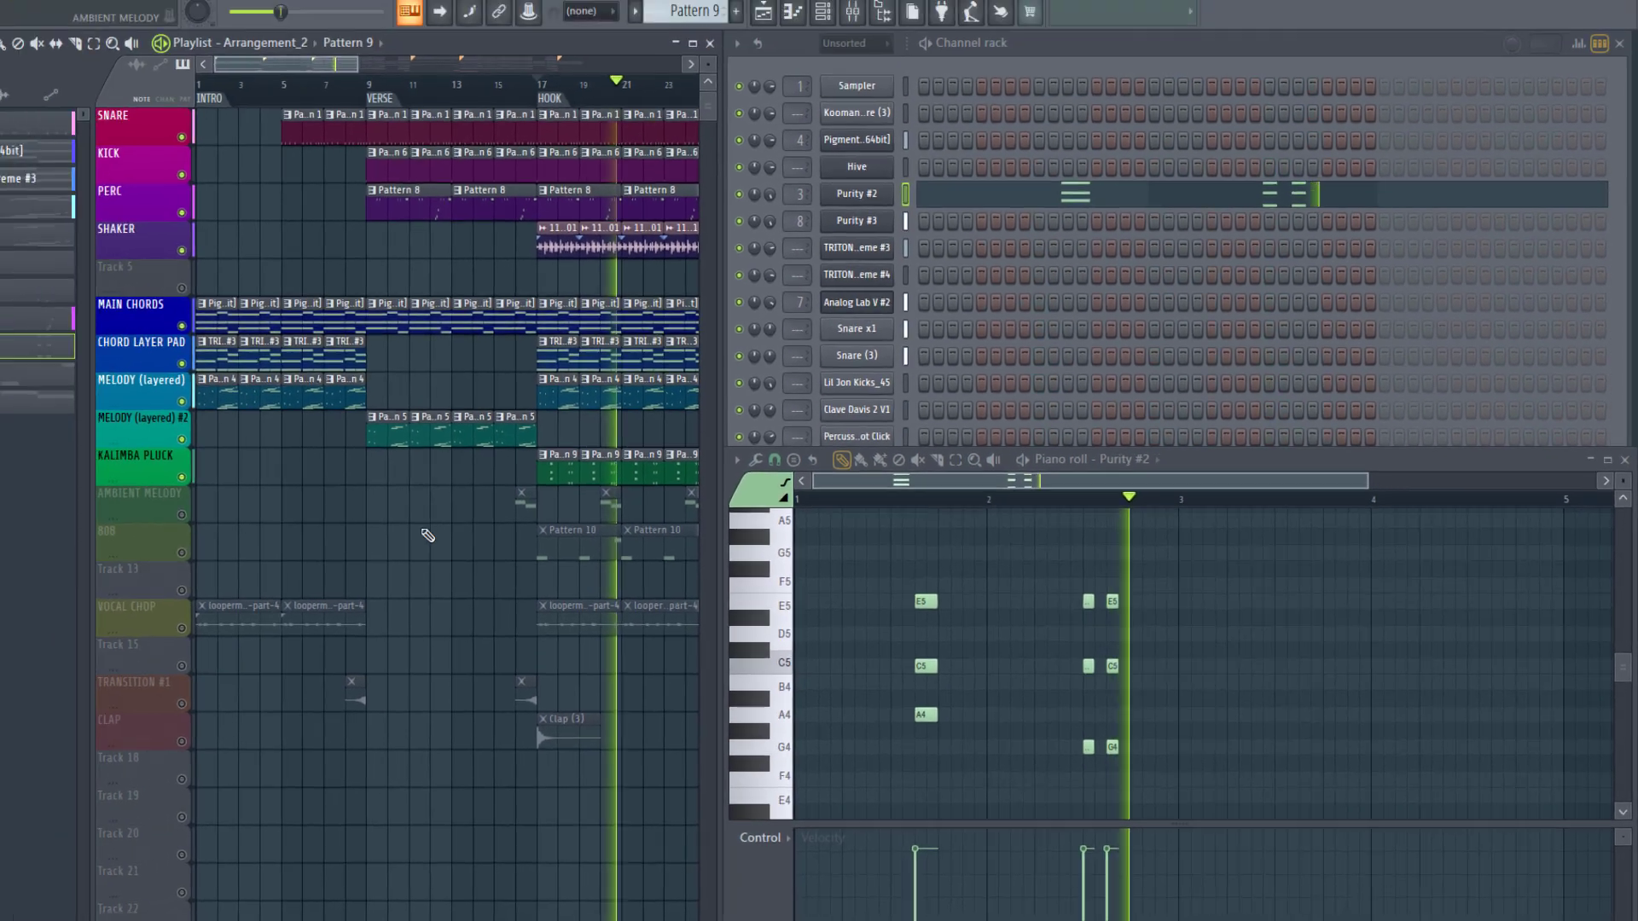
key("space")
Step: Unmute the AMBIENT MELODY track and select its first Pattern 11 clip just before the hook, placing the playhead there
left_click(258, 531)
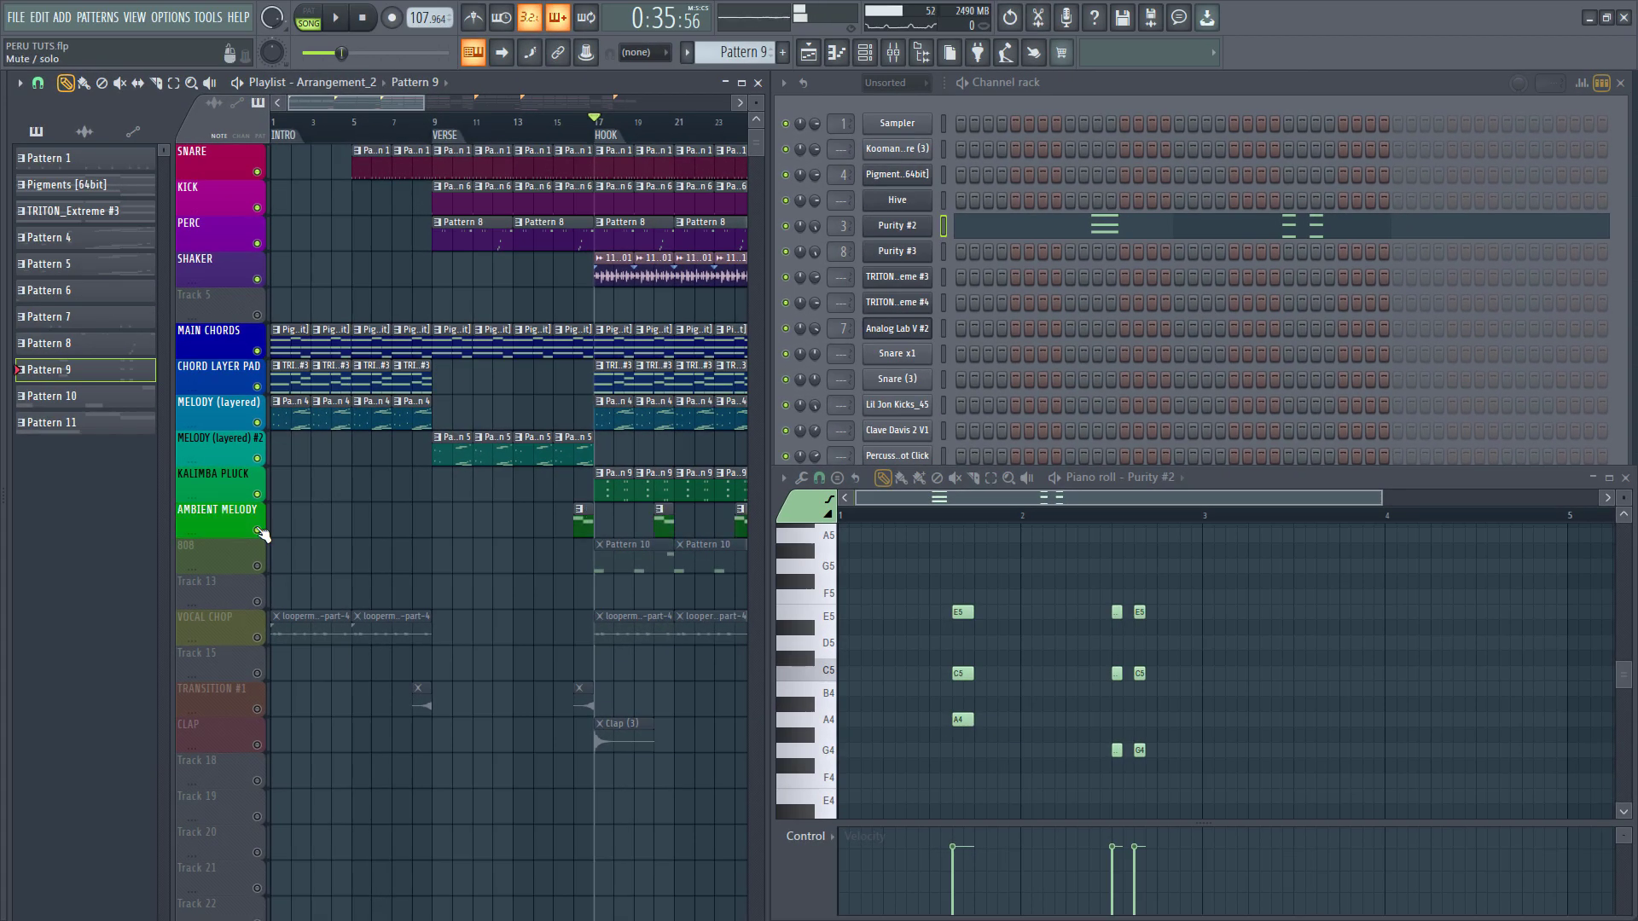
left_click(585, 134)
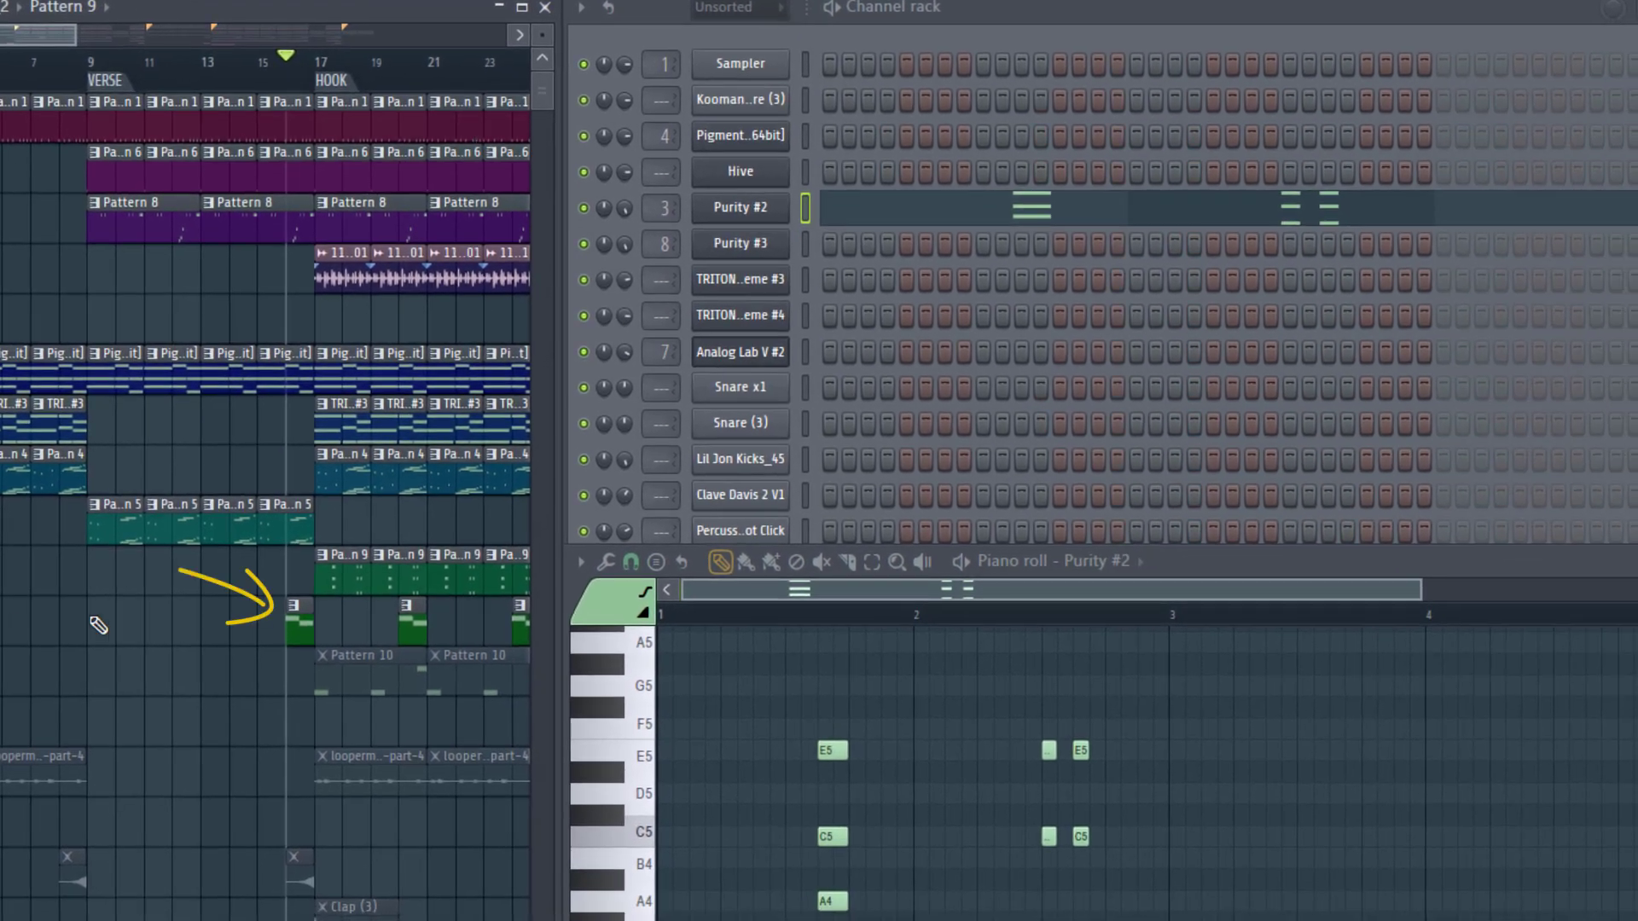
left_click(293, 626)
key("space")
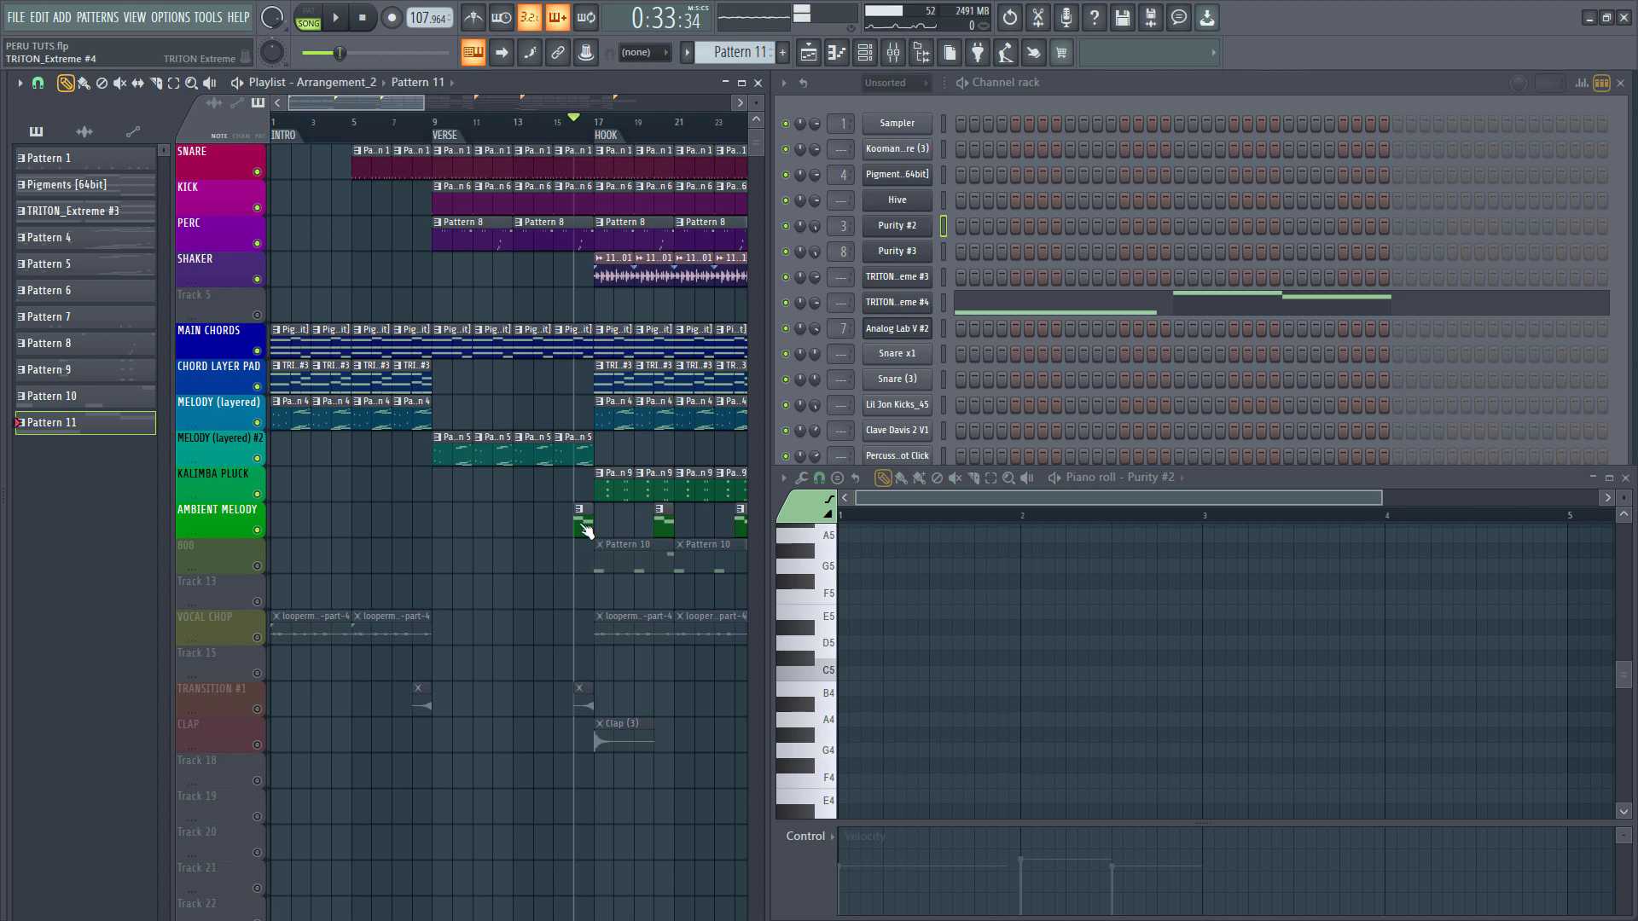
Step: View TRITON_Extreme #4's ASineOfTheTimes preset and play Pattern 11 on its own while reviewing its notes in the piano roll
left_click(1155, 305)
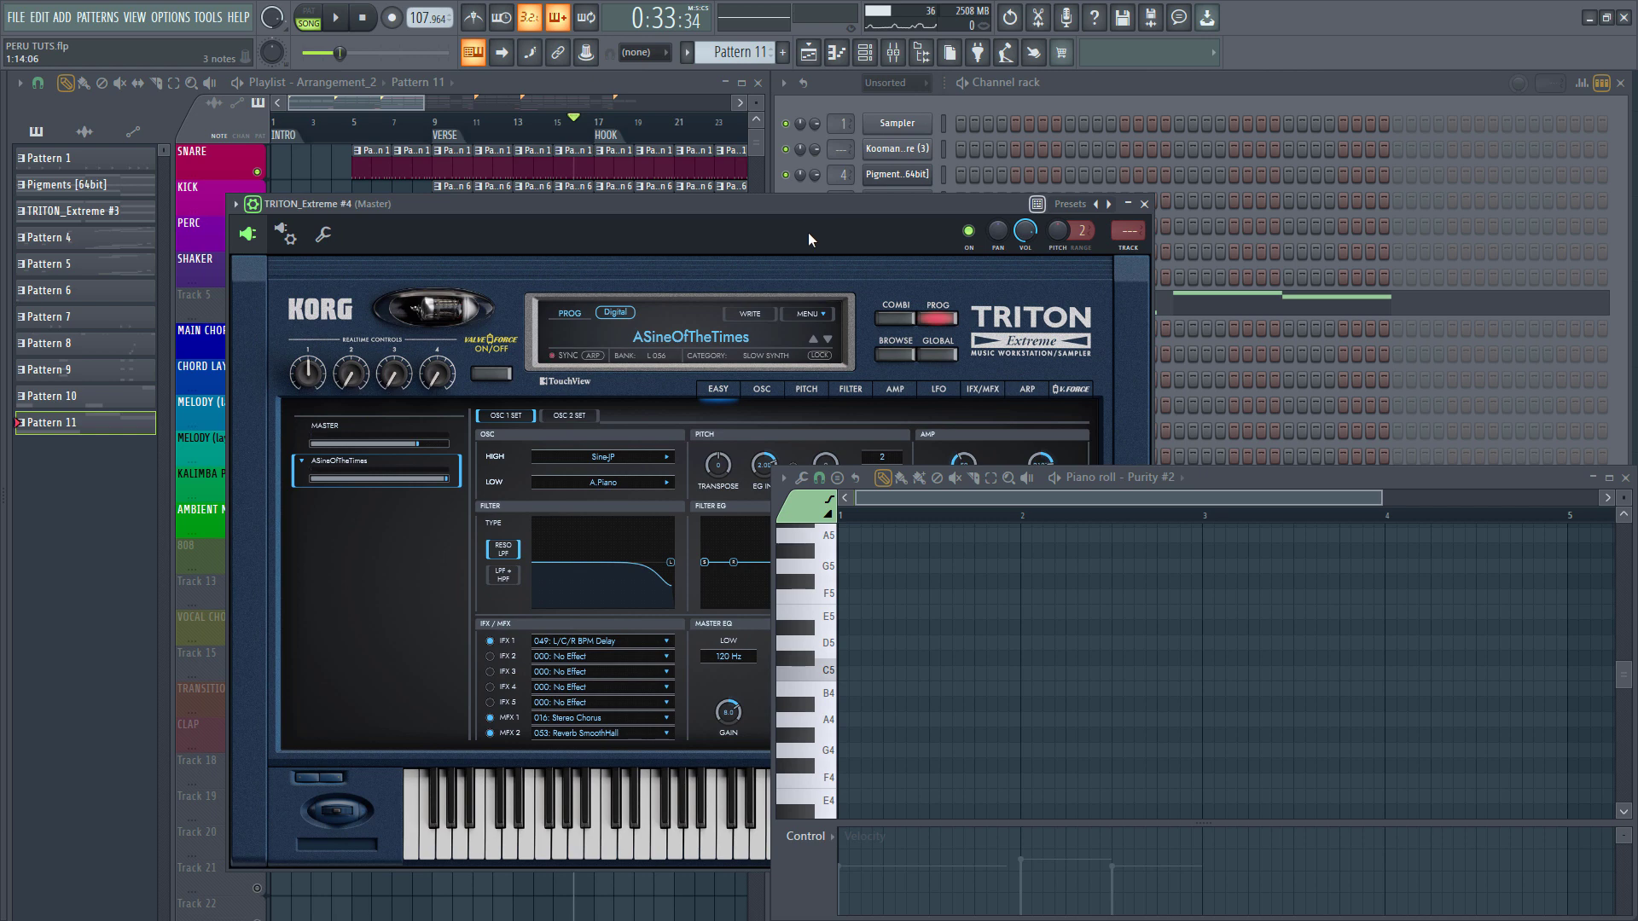
left_click(1144, 204)
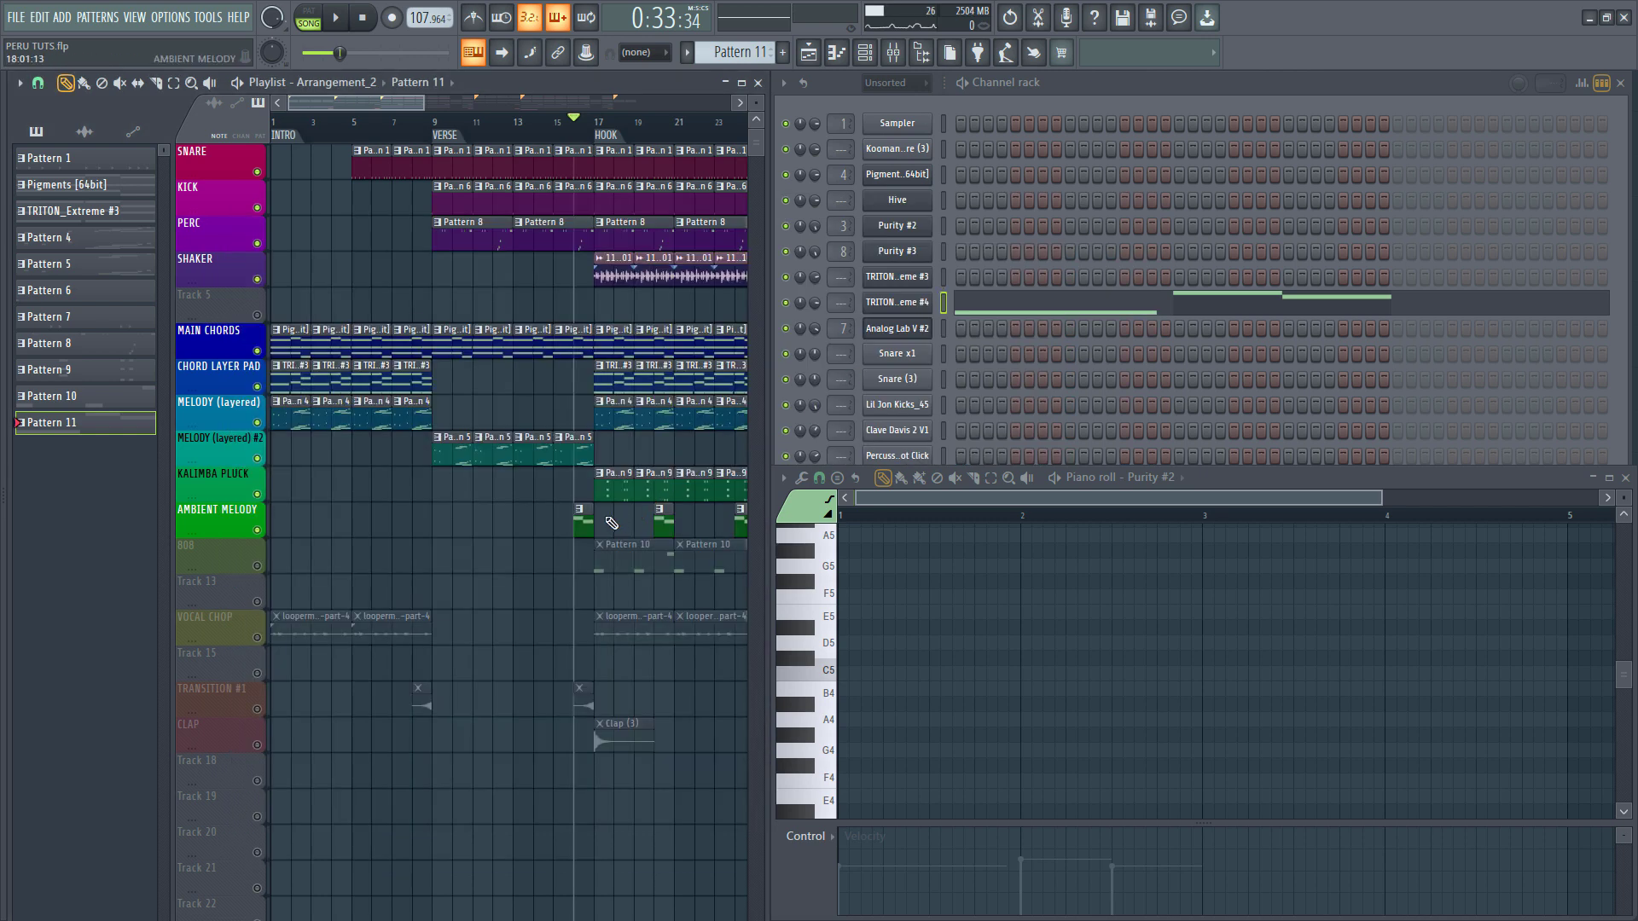
left_click(310, 18)
key("space")
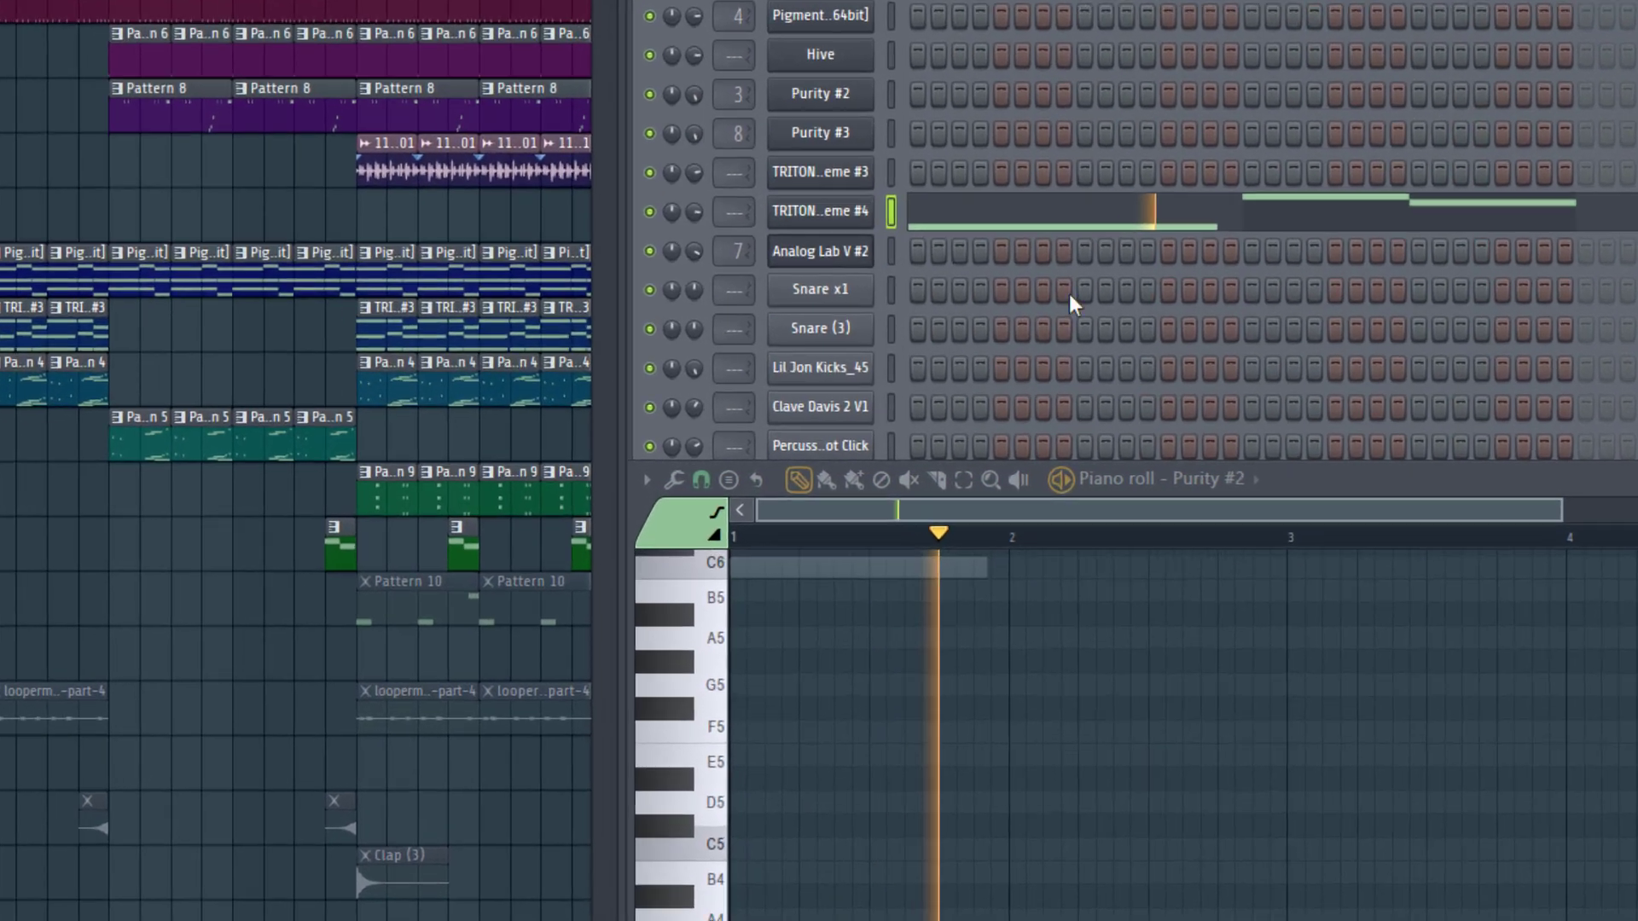
left_click(1049, 300)
scroll(1054, 732, "up", 3)
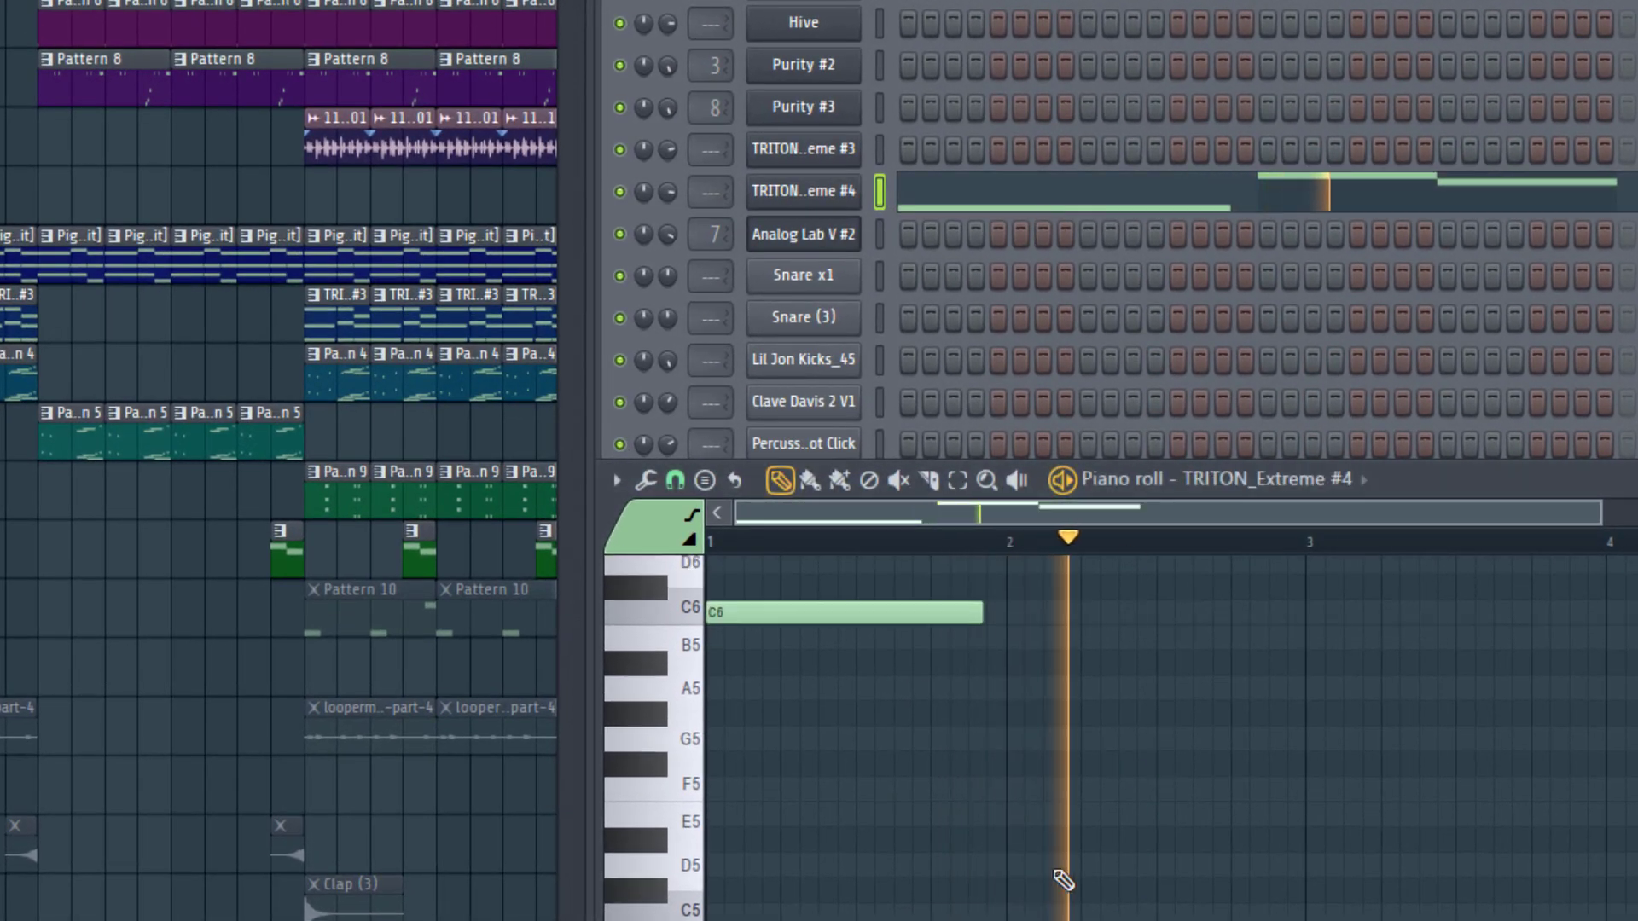
key("space")
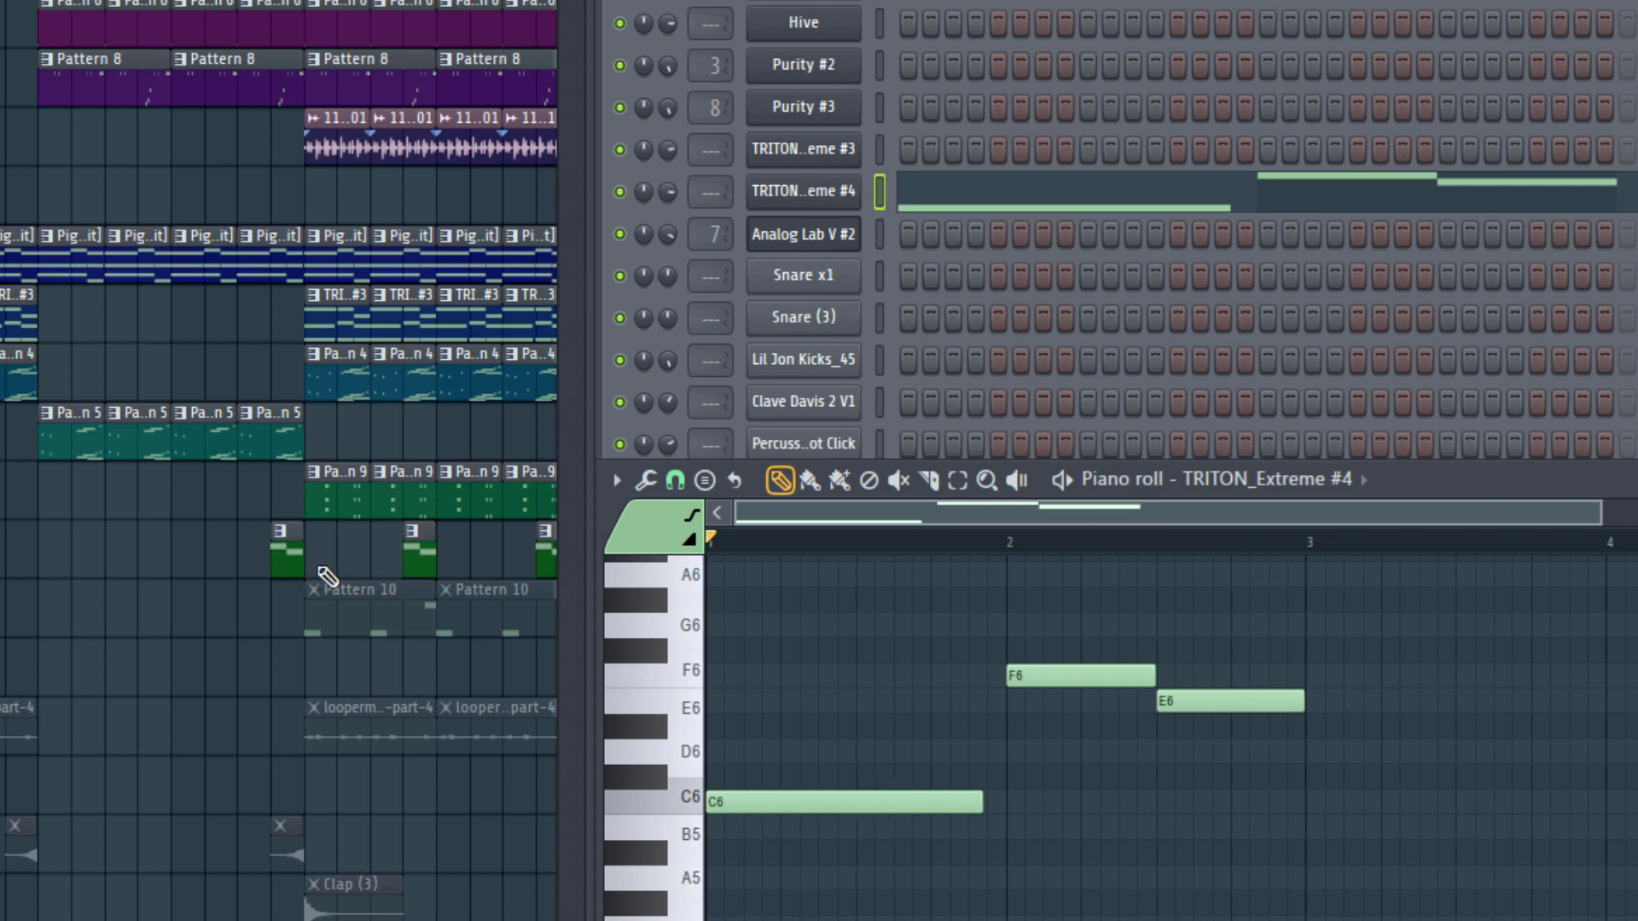
Step: Highlight the F6 and E6 notes of the ambient melody and play Pattern 11 together with the other unmuted tracks
scroll(278, 461, "right", 5)
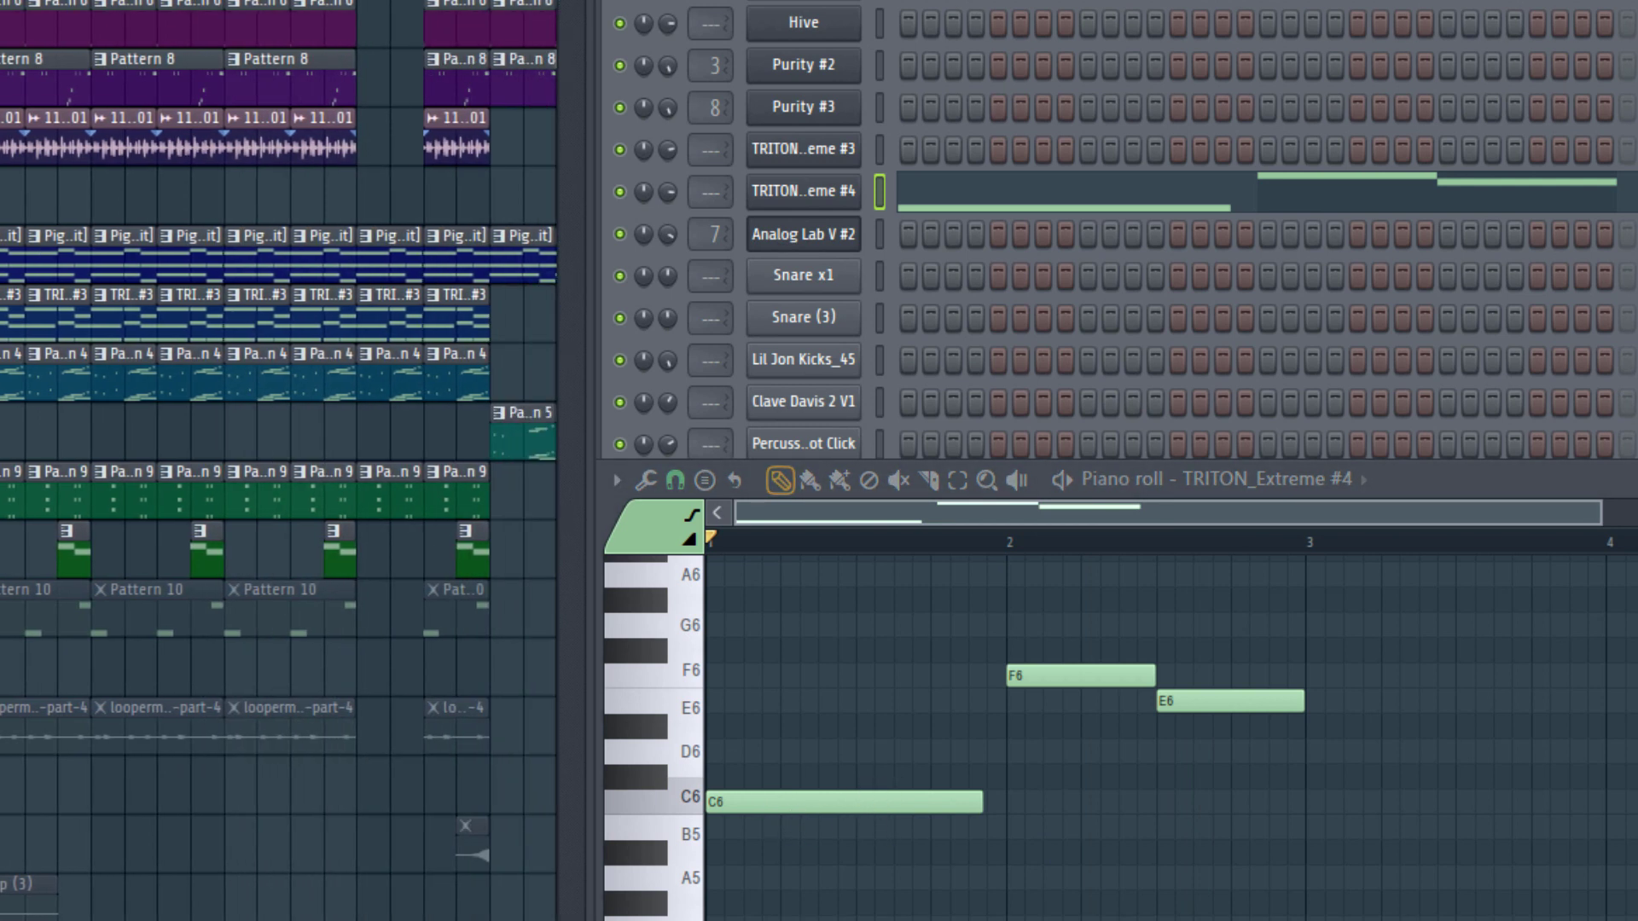
left_click_drag(1061, 644, 1348, 688)
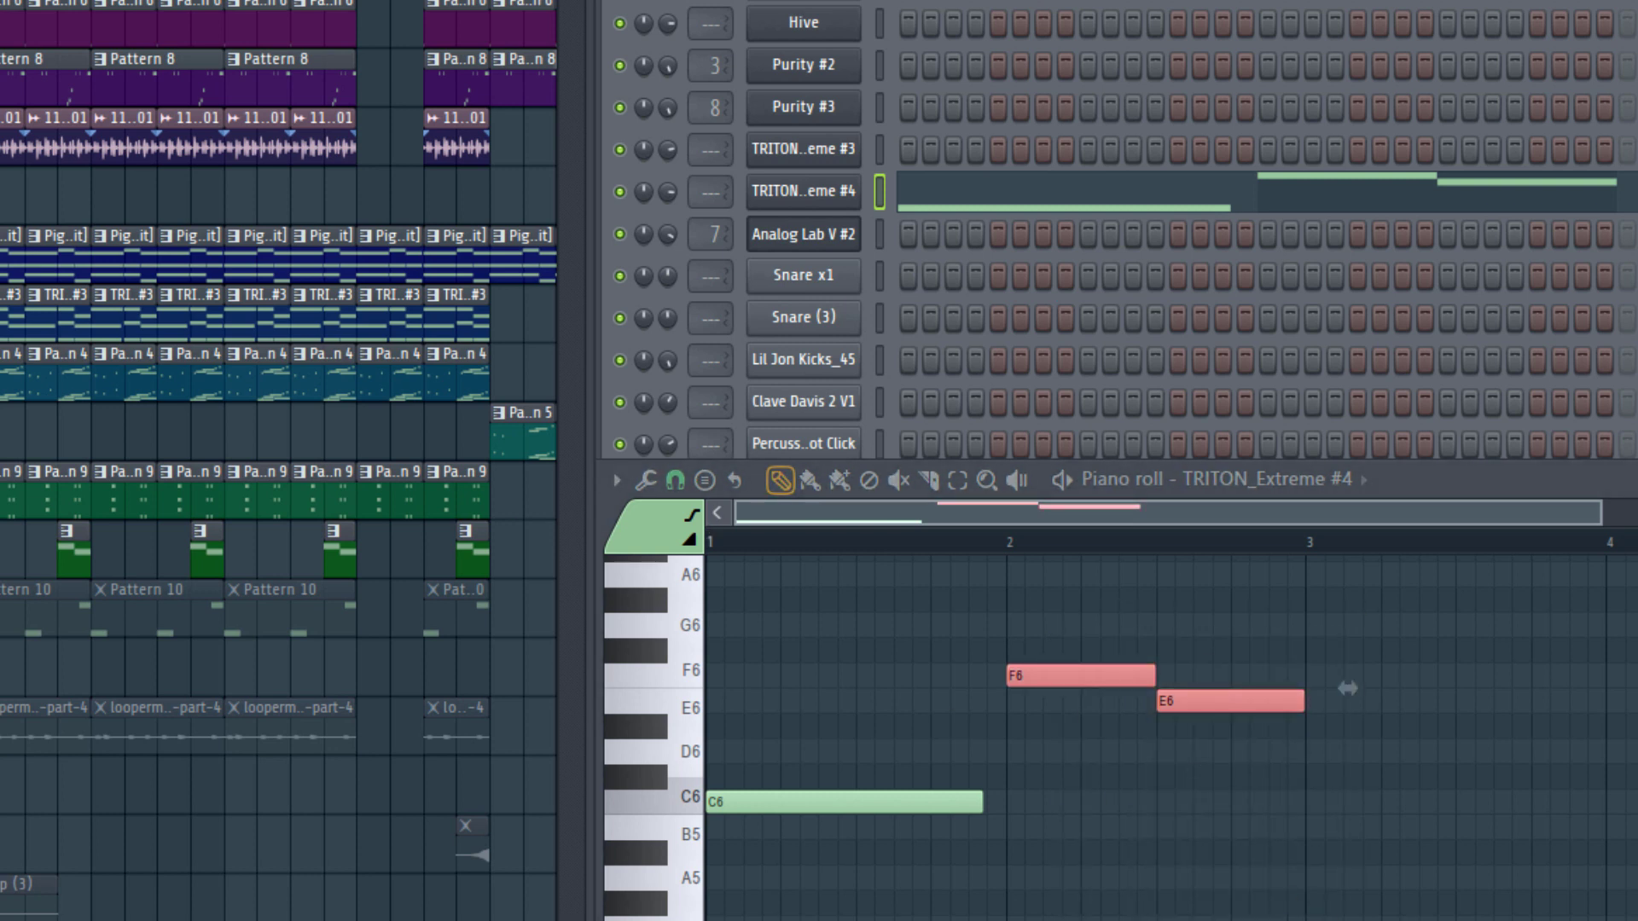
key("space")
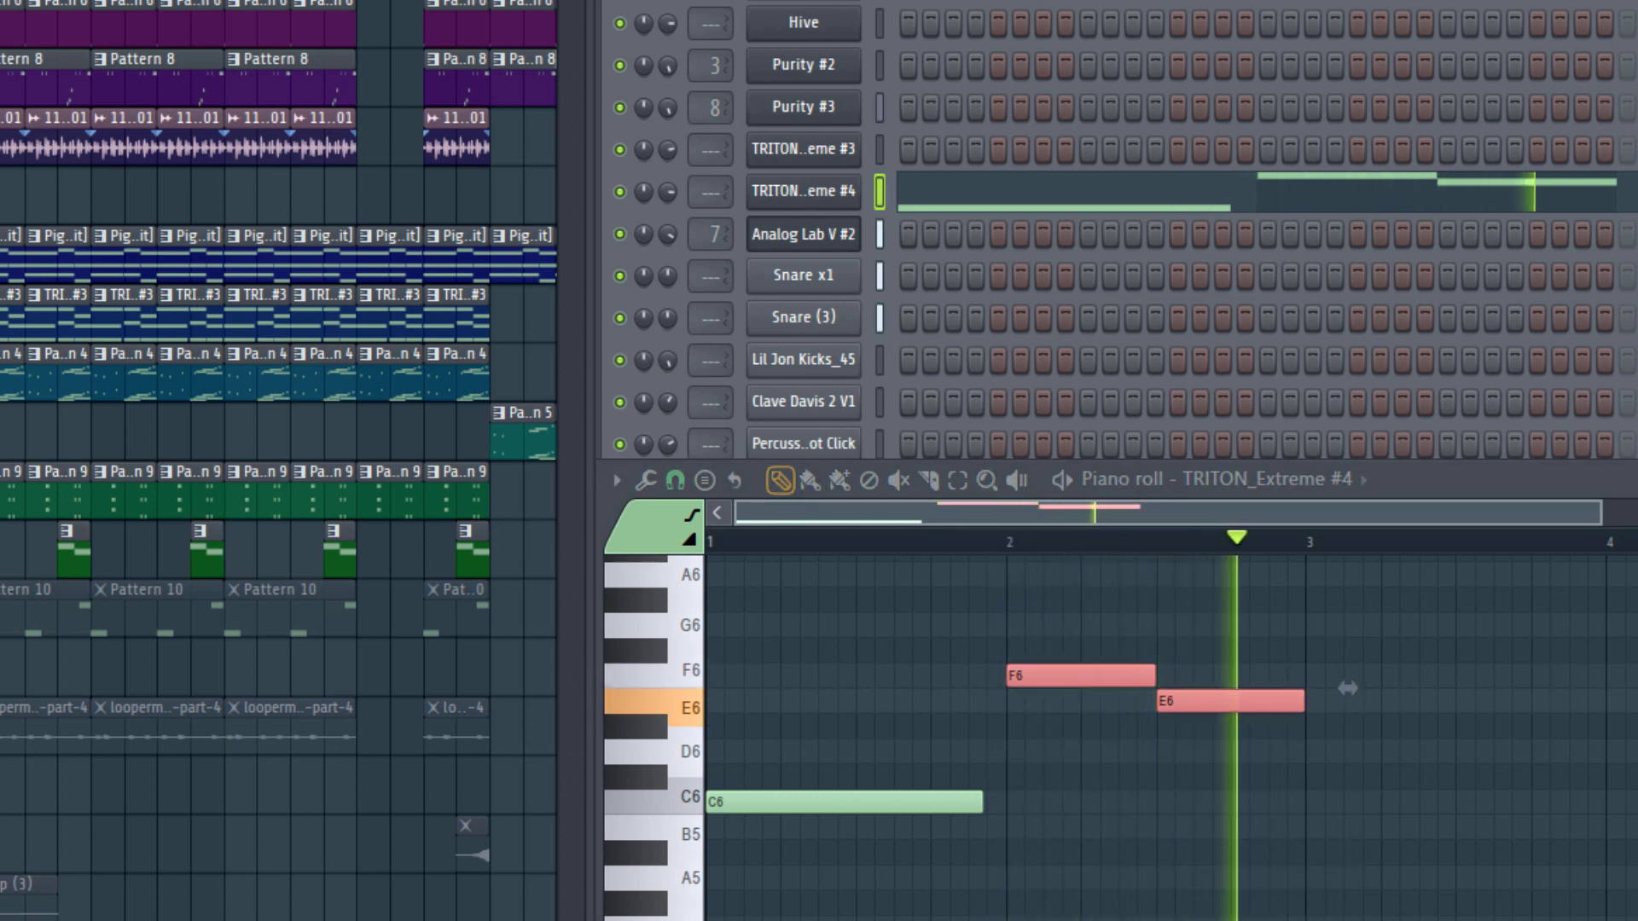
key("space")
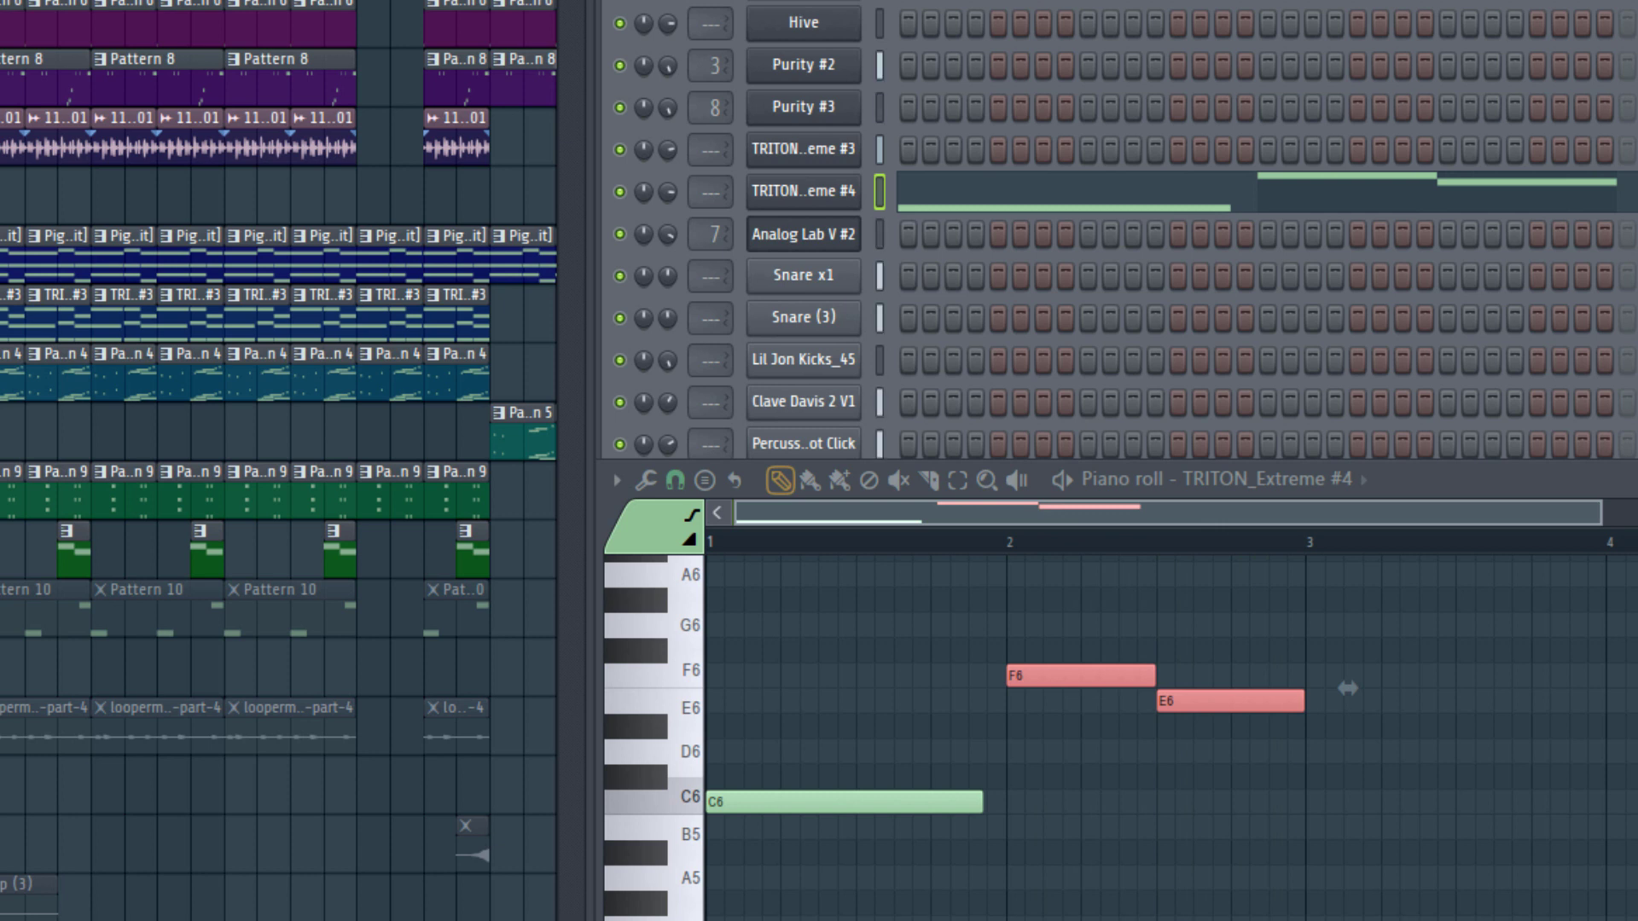
key("space")
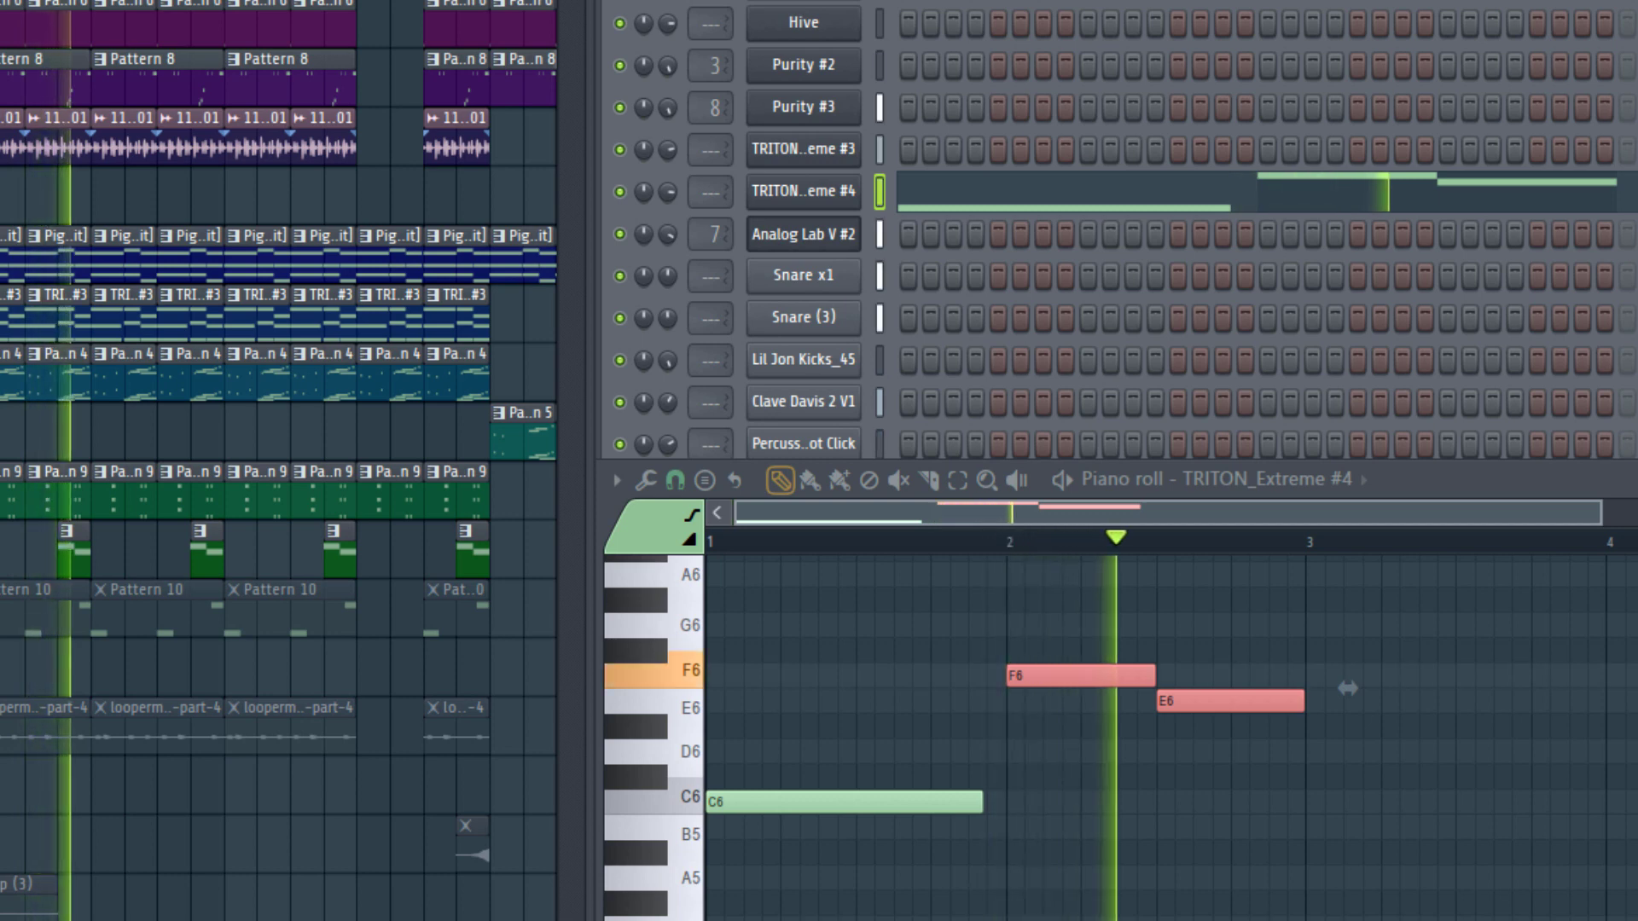
key("space")
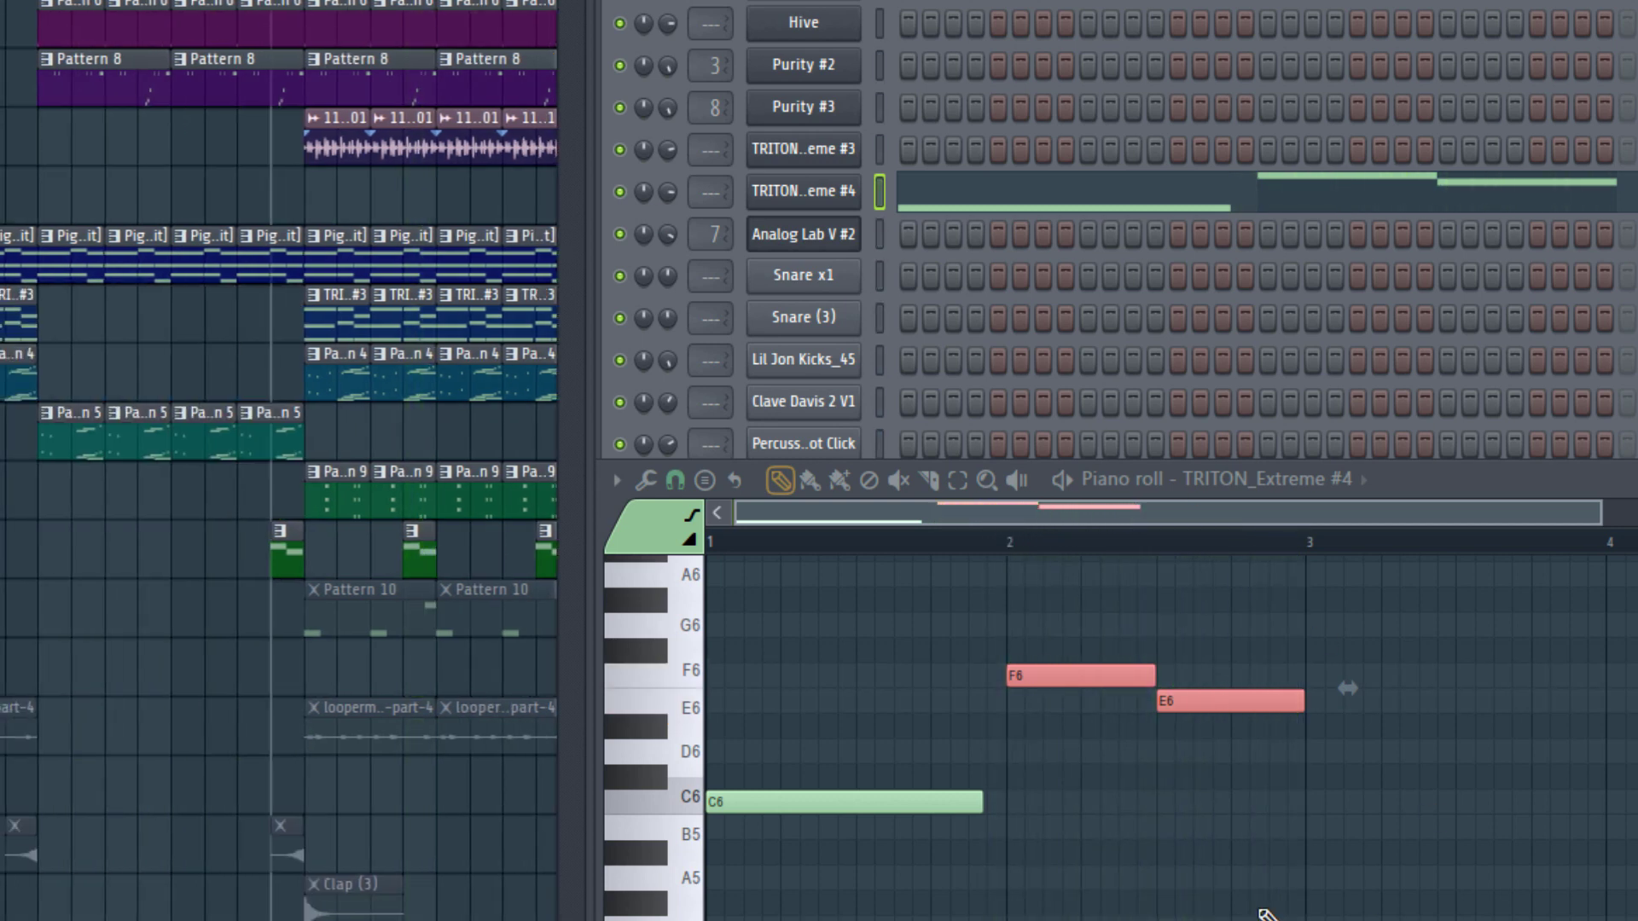
left_click(1265, 912, "ctrl")
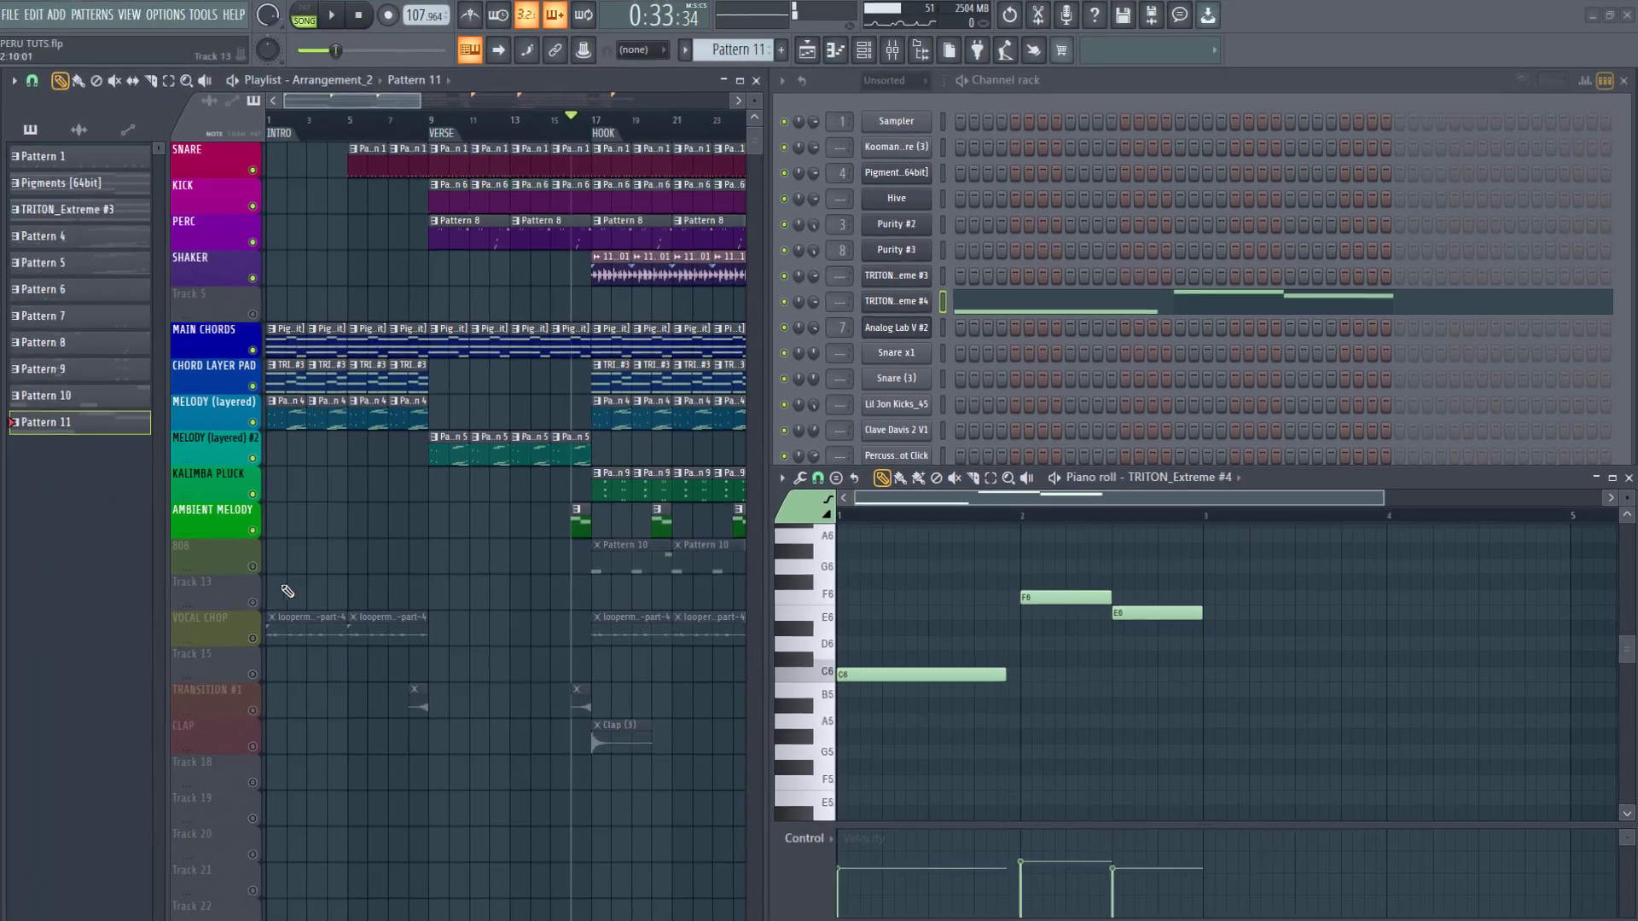
Step: Unmute the 808 track and play the arrangement from the HOOK marker
left_click(258, 566)
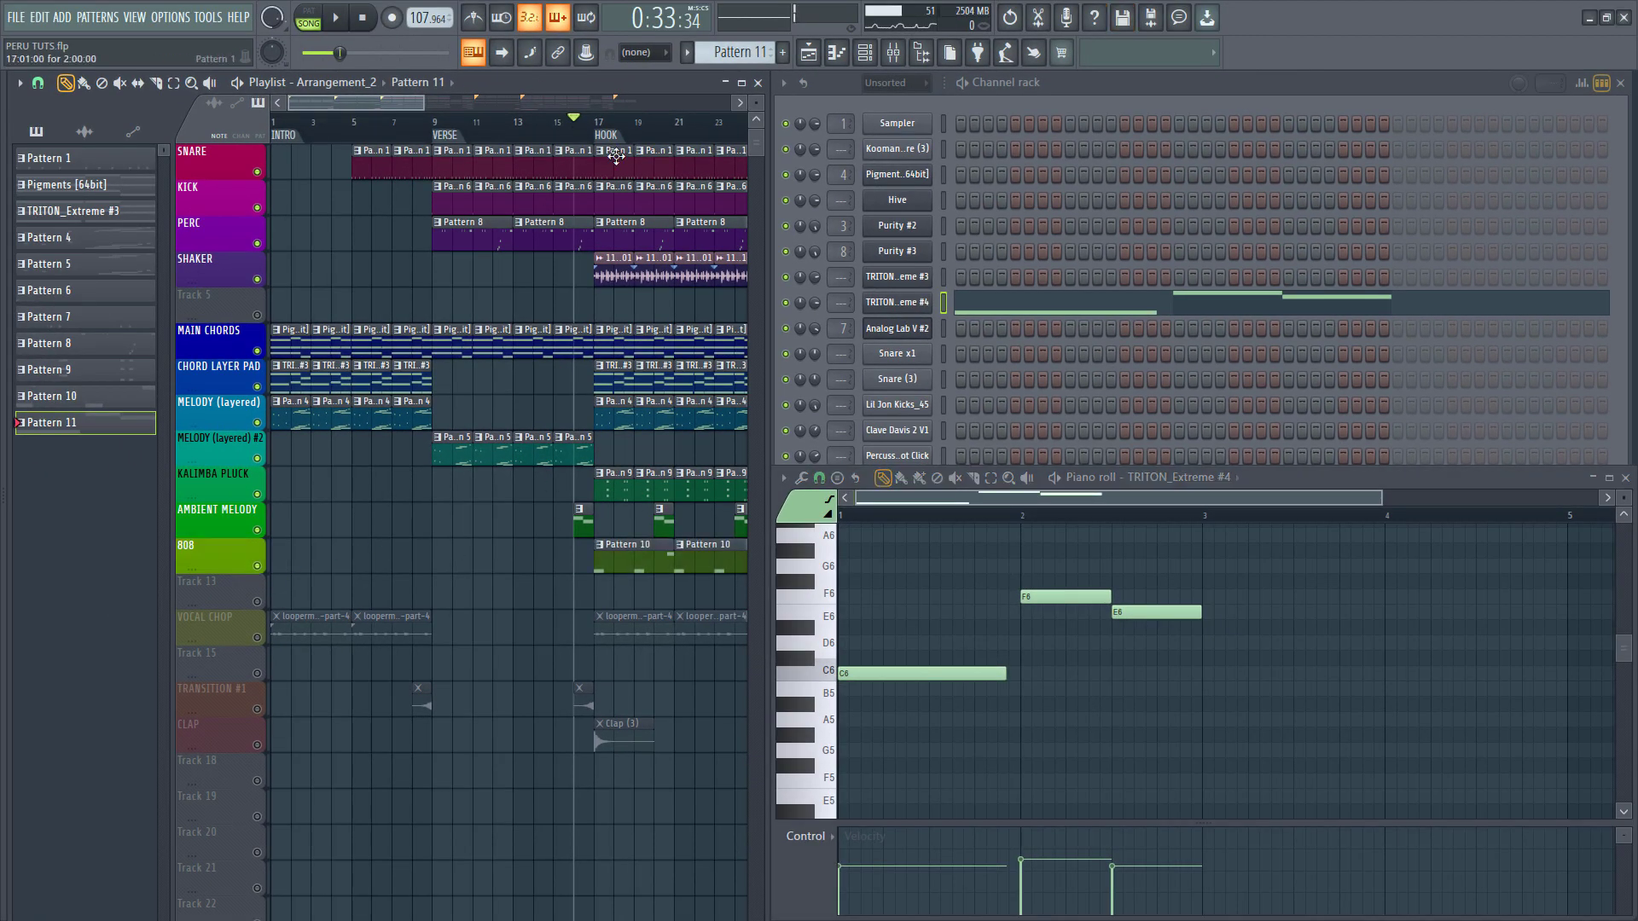
scroll(614, 139, "down", 3)
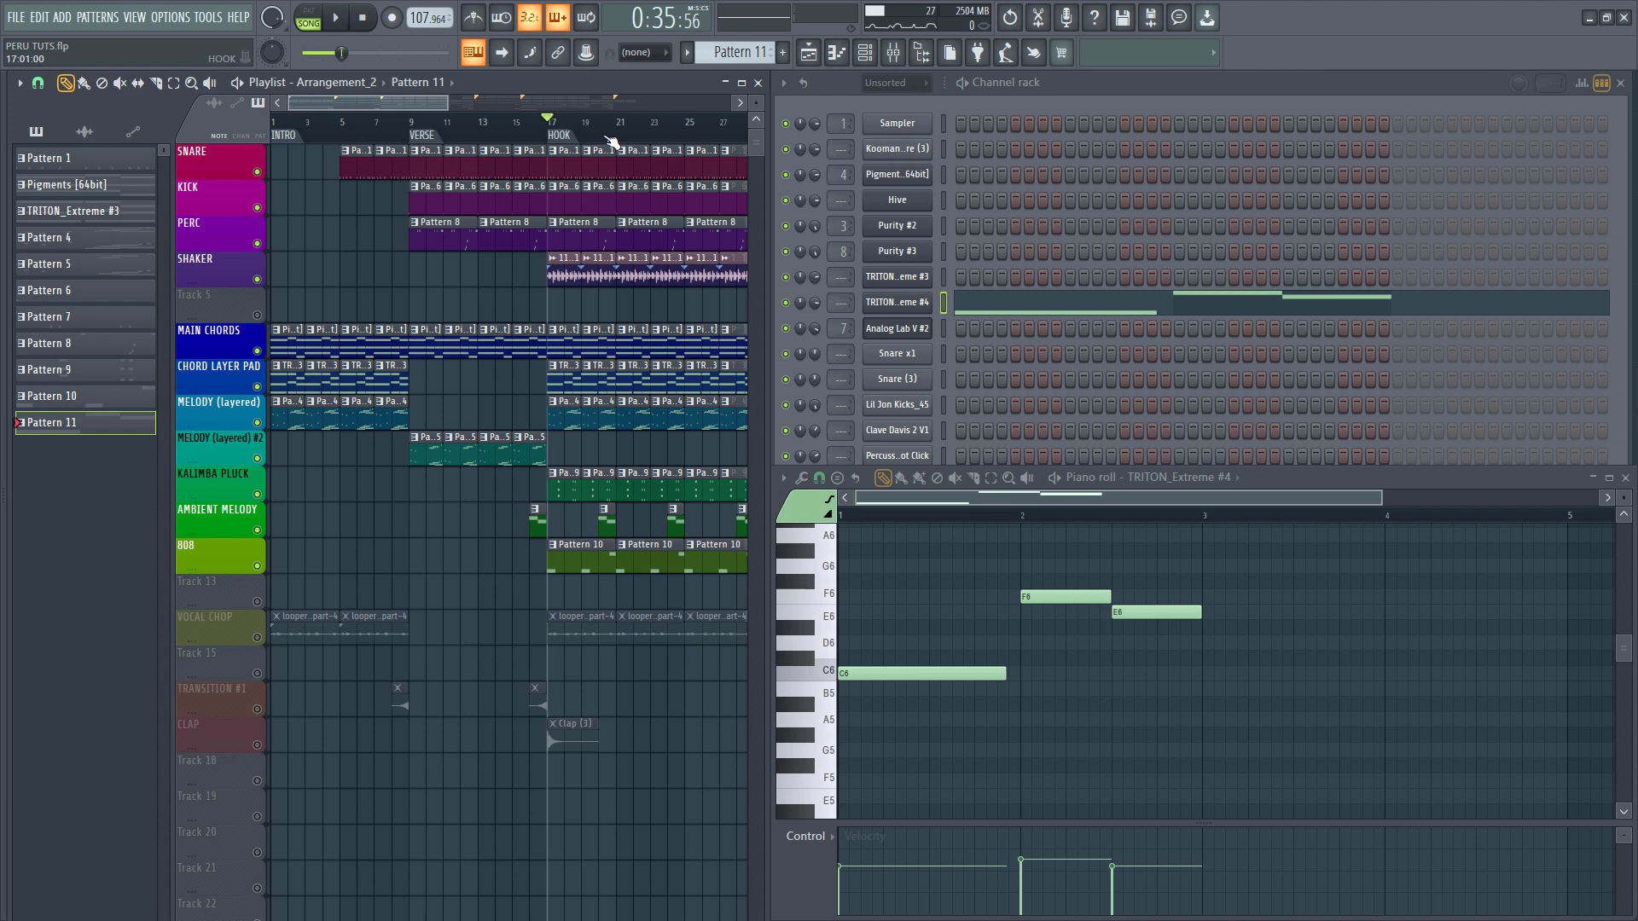
scroll(612, 140, "down", 1)
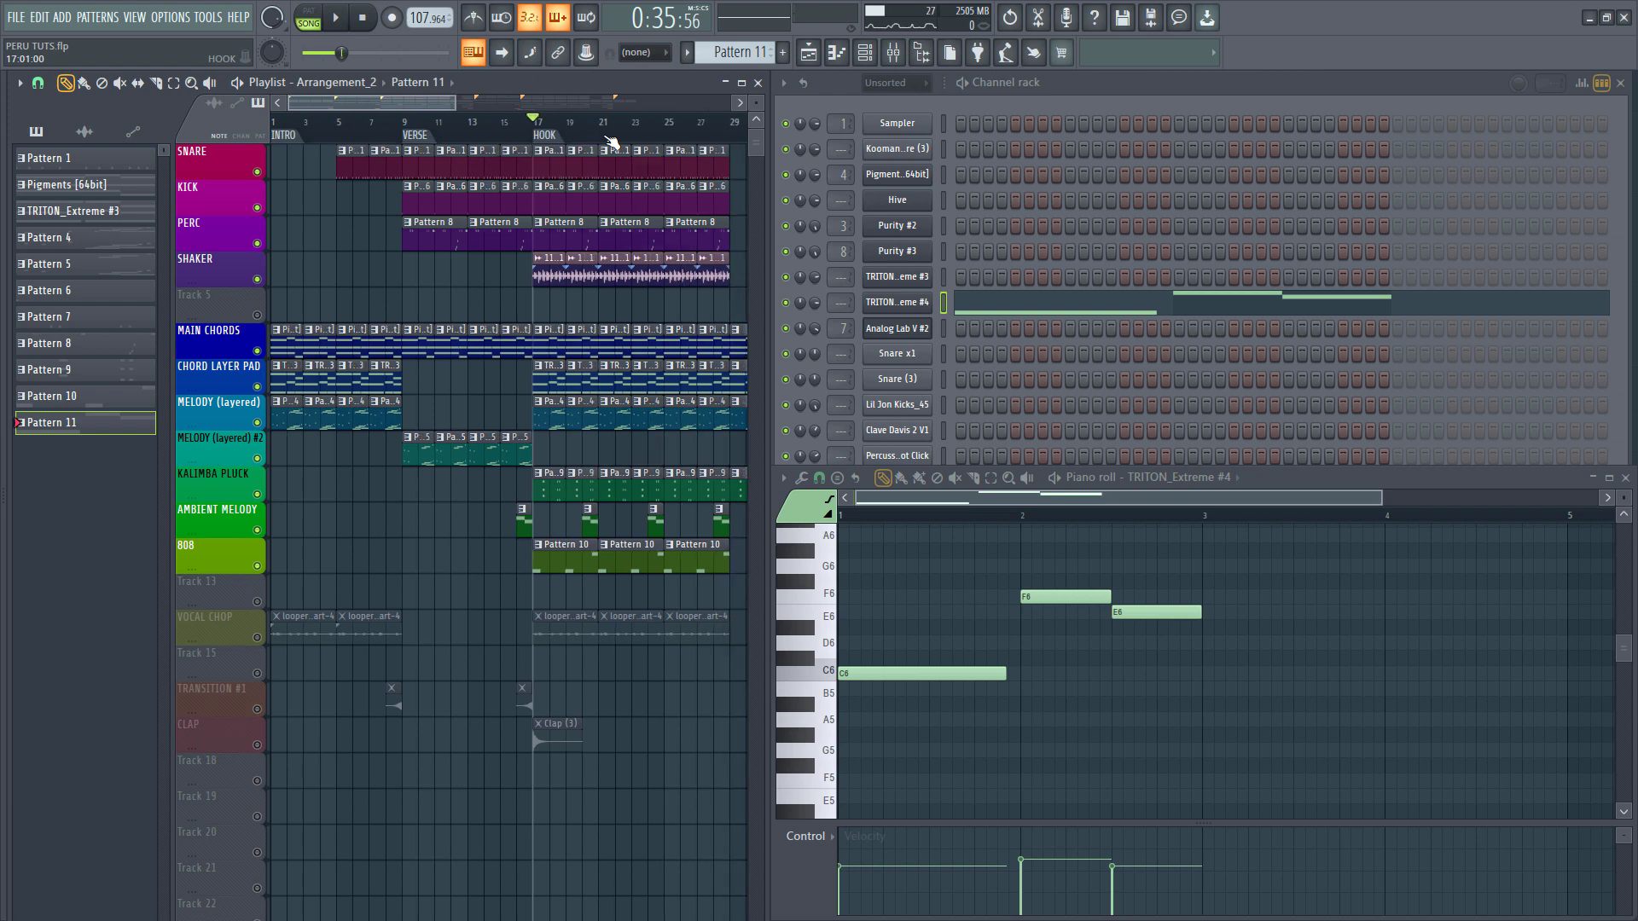
key("space")
Step: Select the first Pattern 10 clip on the 808 track and review its Hive notes in the piano roll during playback
left_click(574, 561)
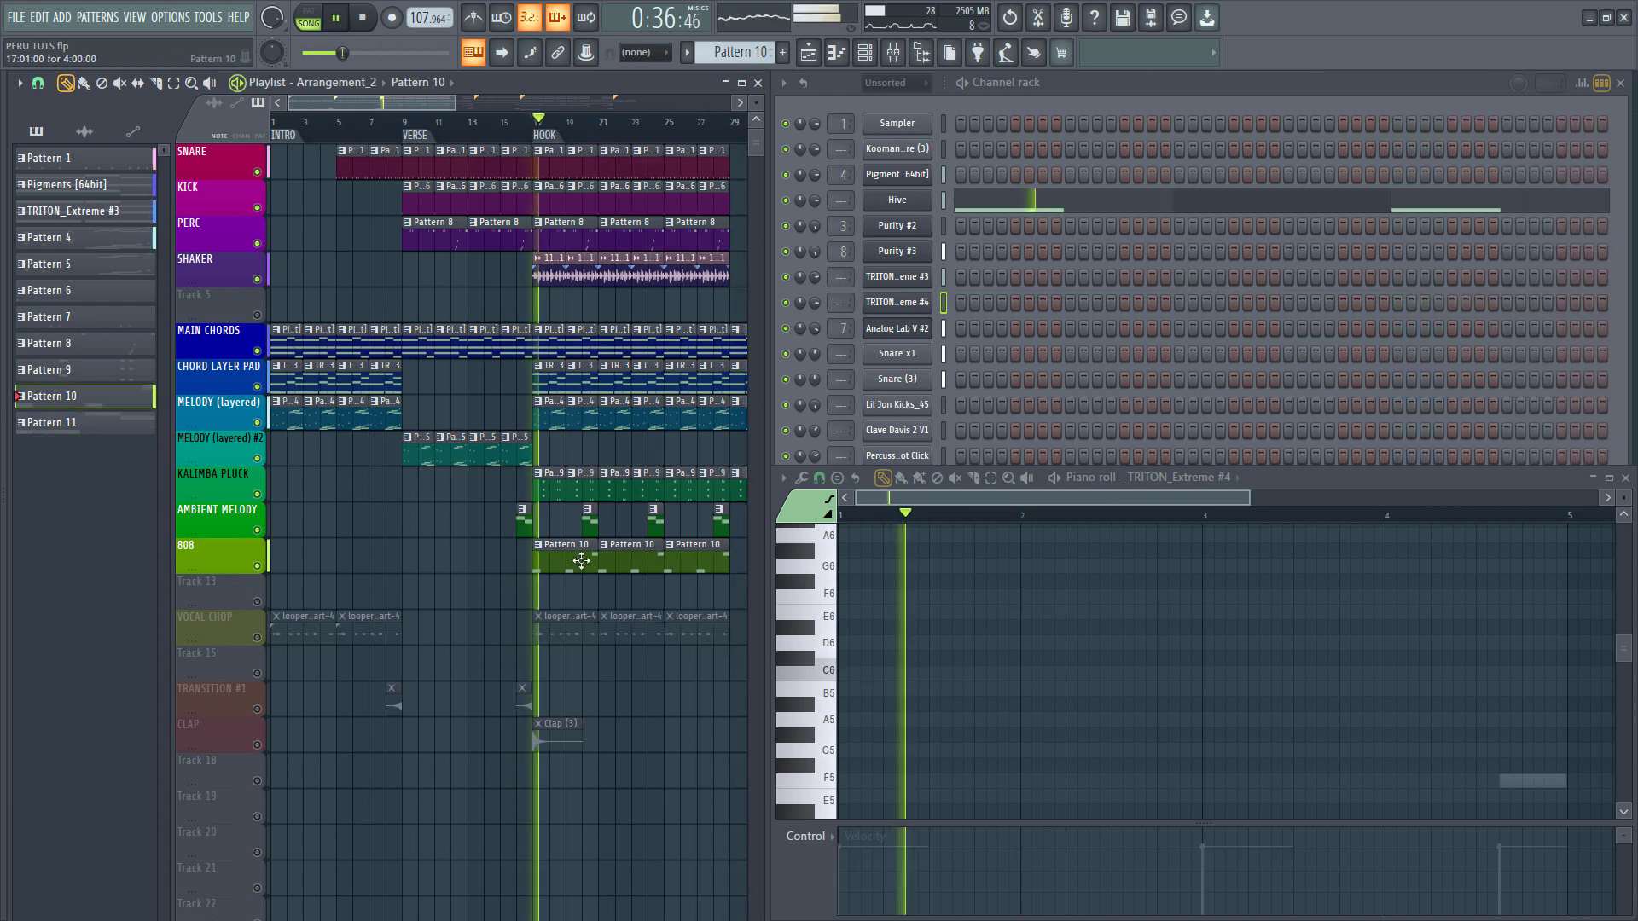
left_click(1002, 216)
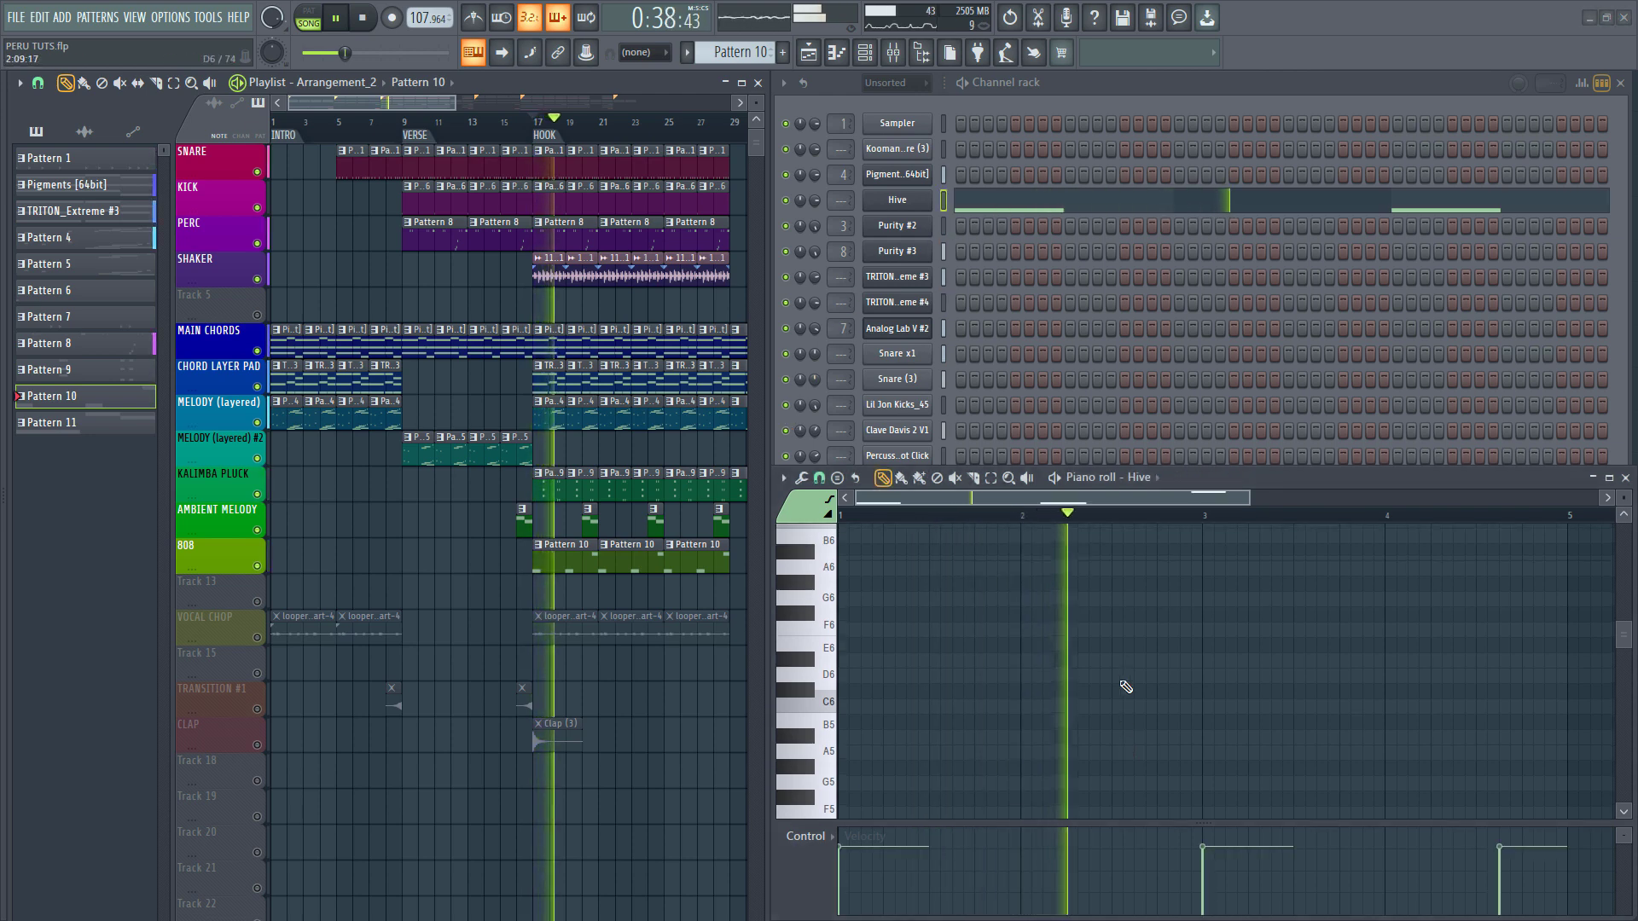
scroll(773, 323, "down", 2)
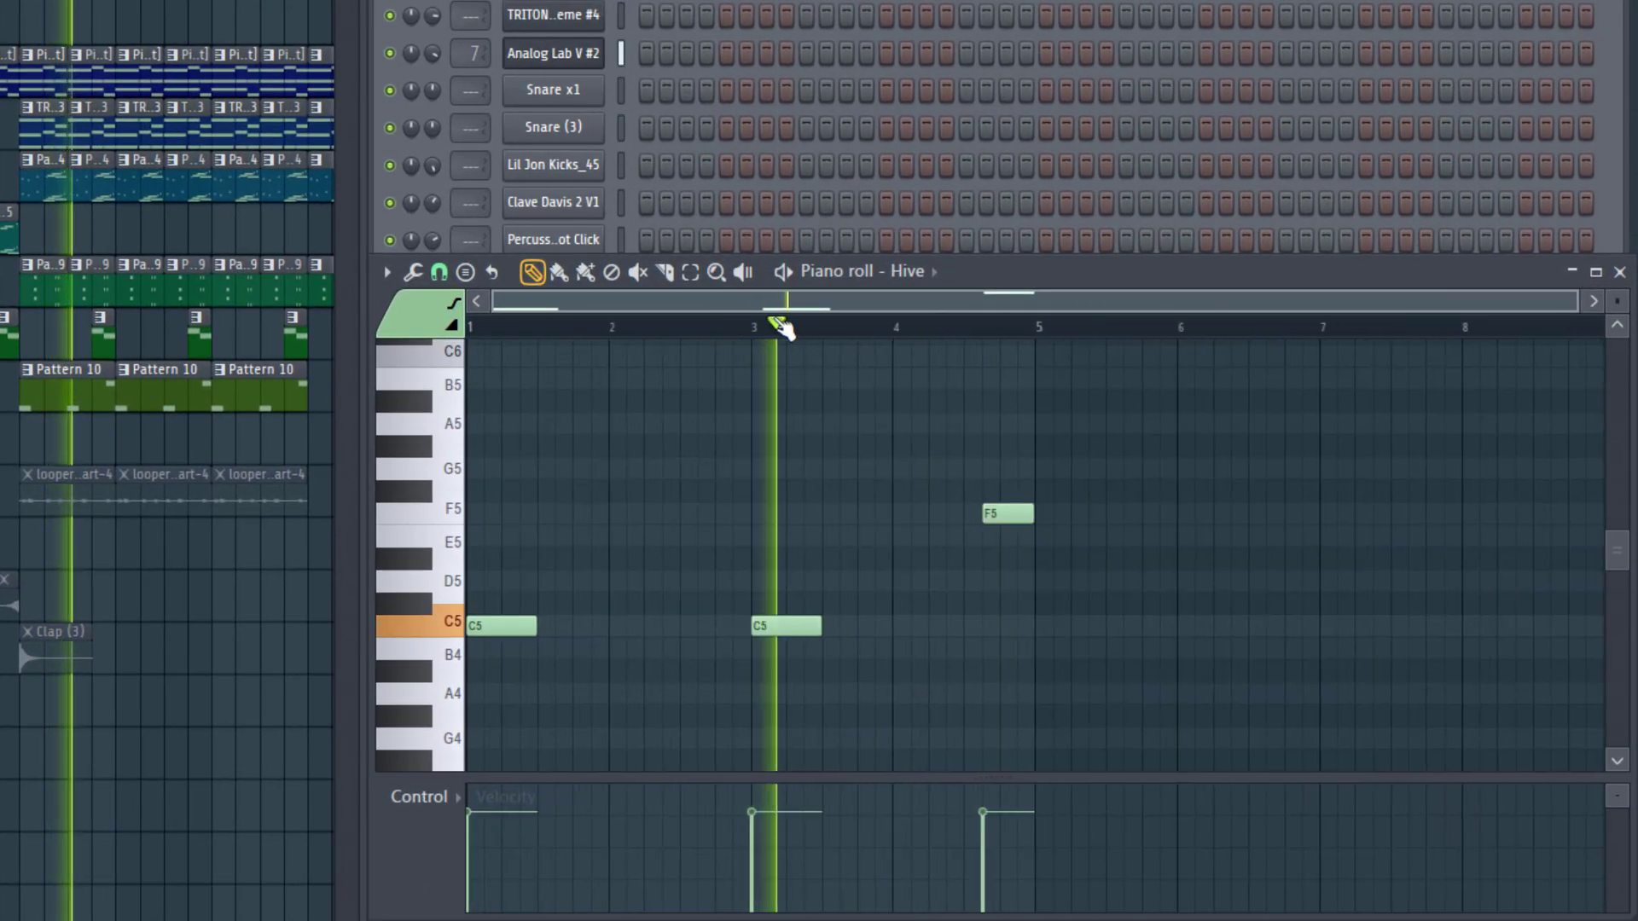
scroll(725, 512, "down", 2)
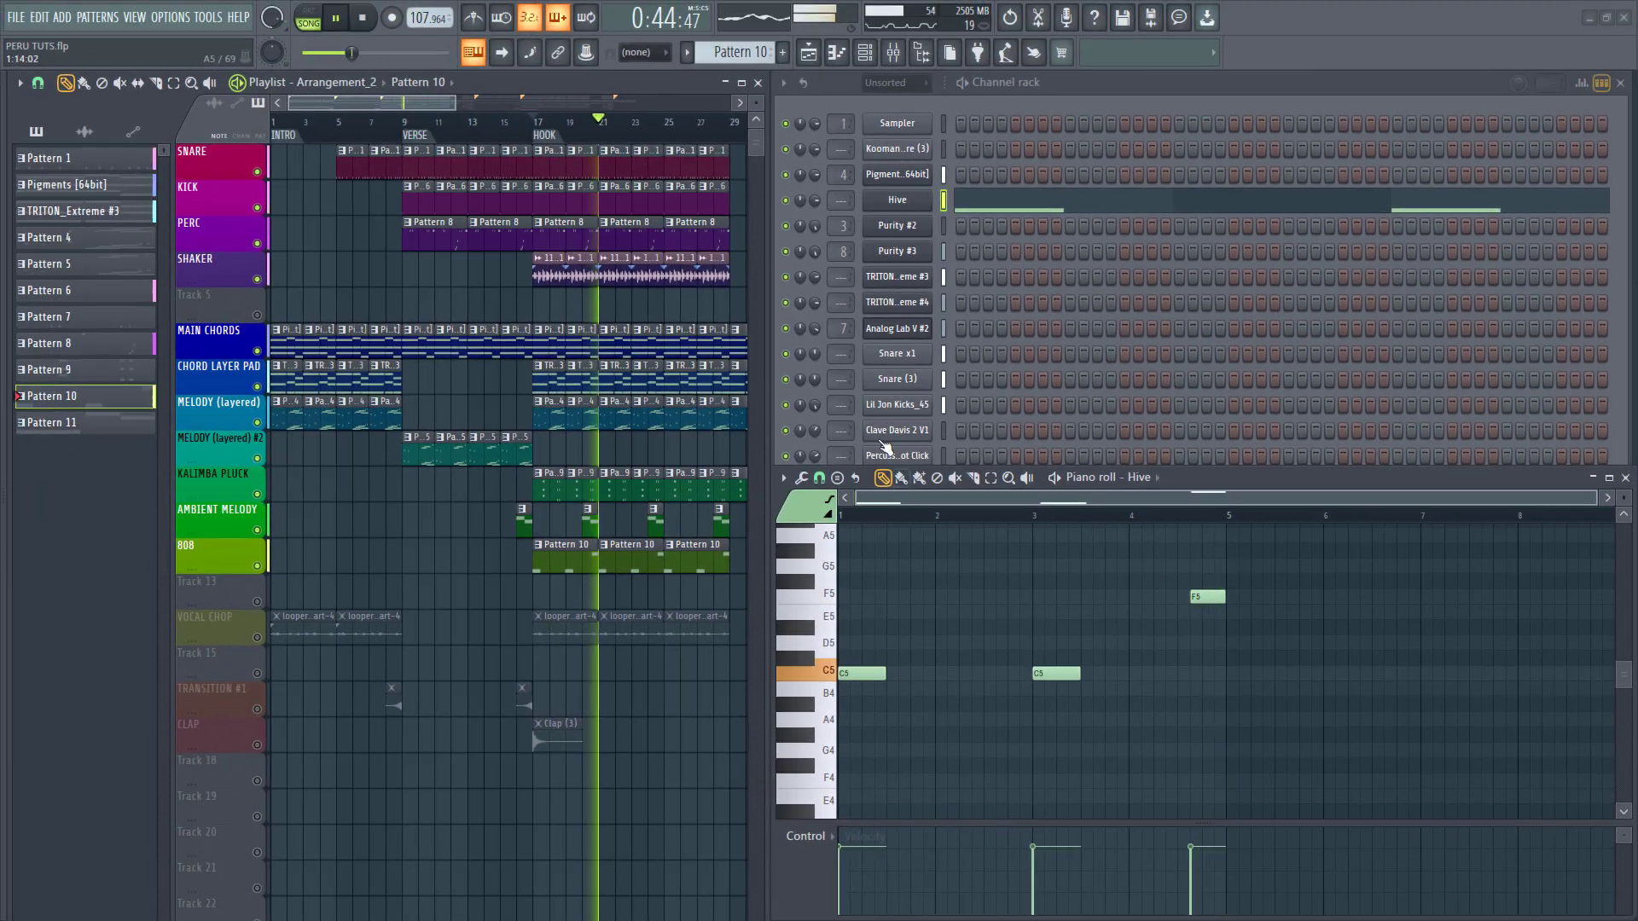
Step: Stop playback and view the Warm 808 Sub preset loaded in Hive
key("space")
left_click(897, 205)
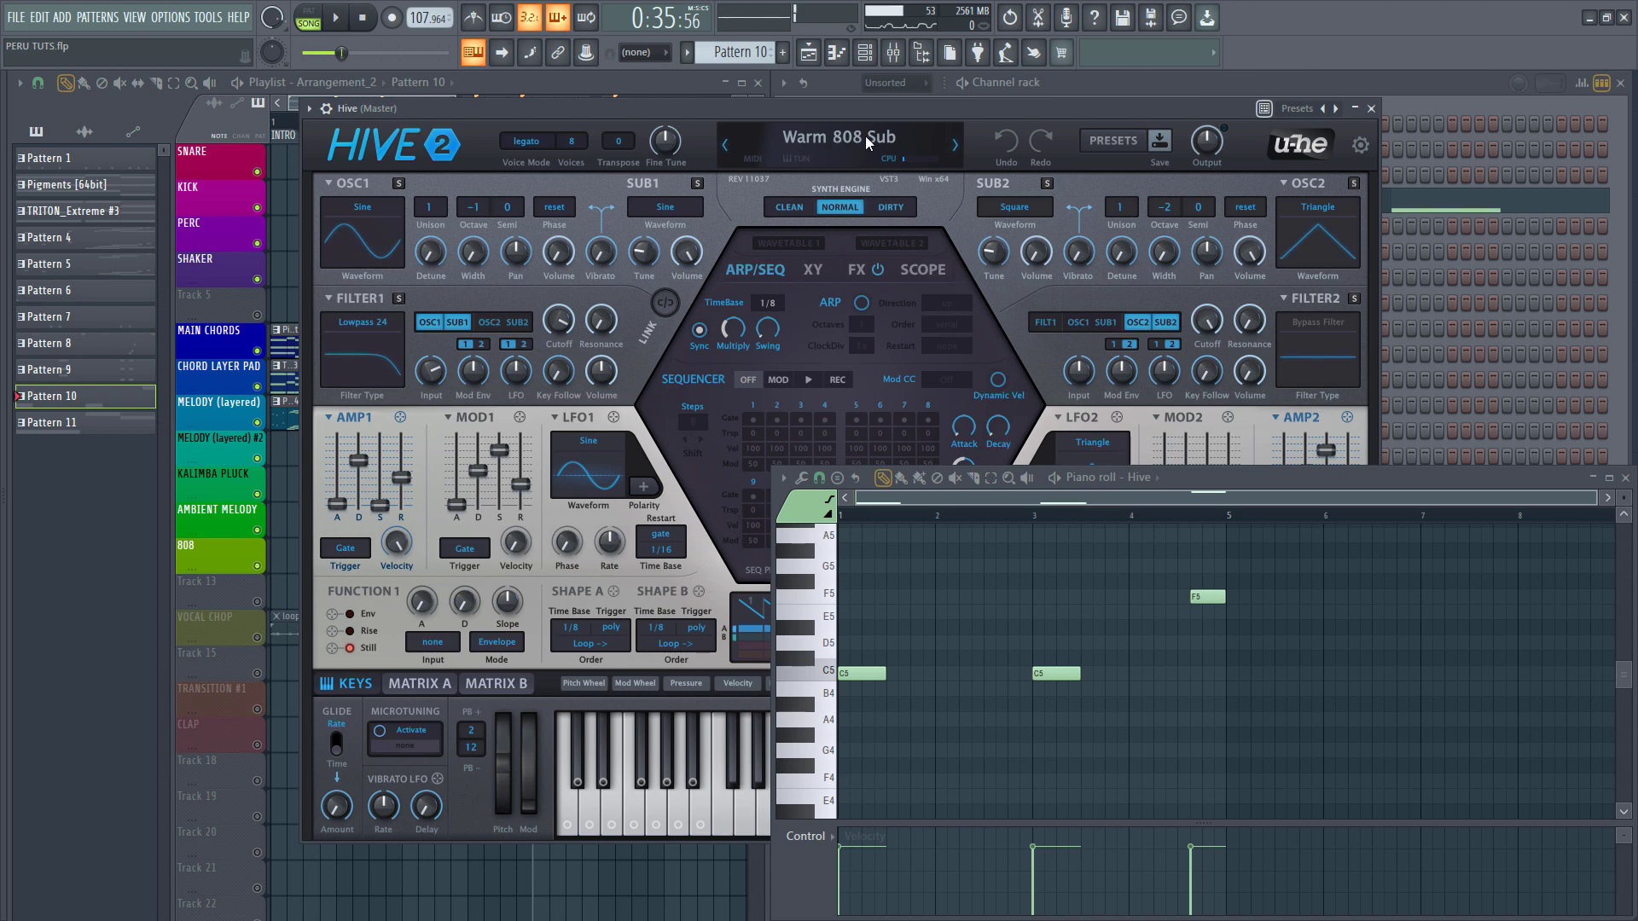
left_click(1372, 109)
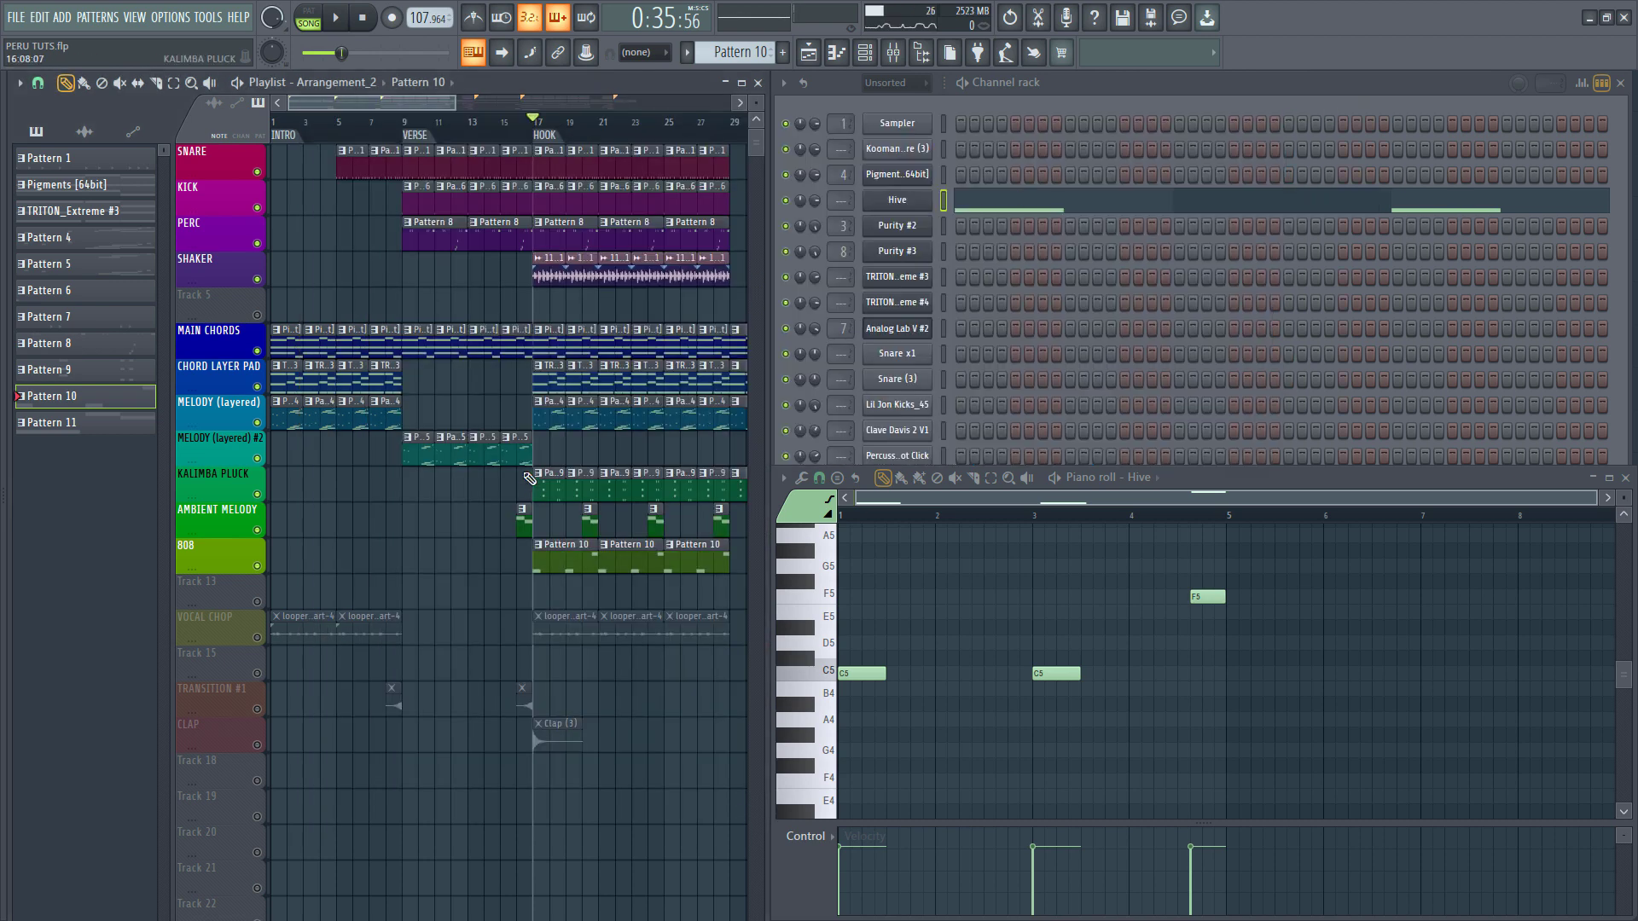
Step: Unmute the VOCAL CHOP track and view the sample settings of its looperman vocal clip at the hook
scroll(655, 555, "down", 1)
scroll(512, 521, "down", 1)
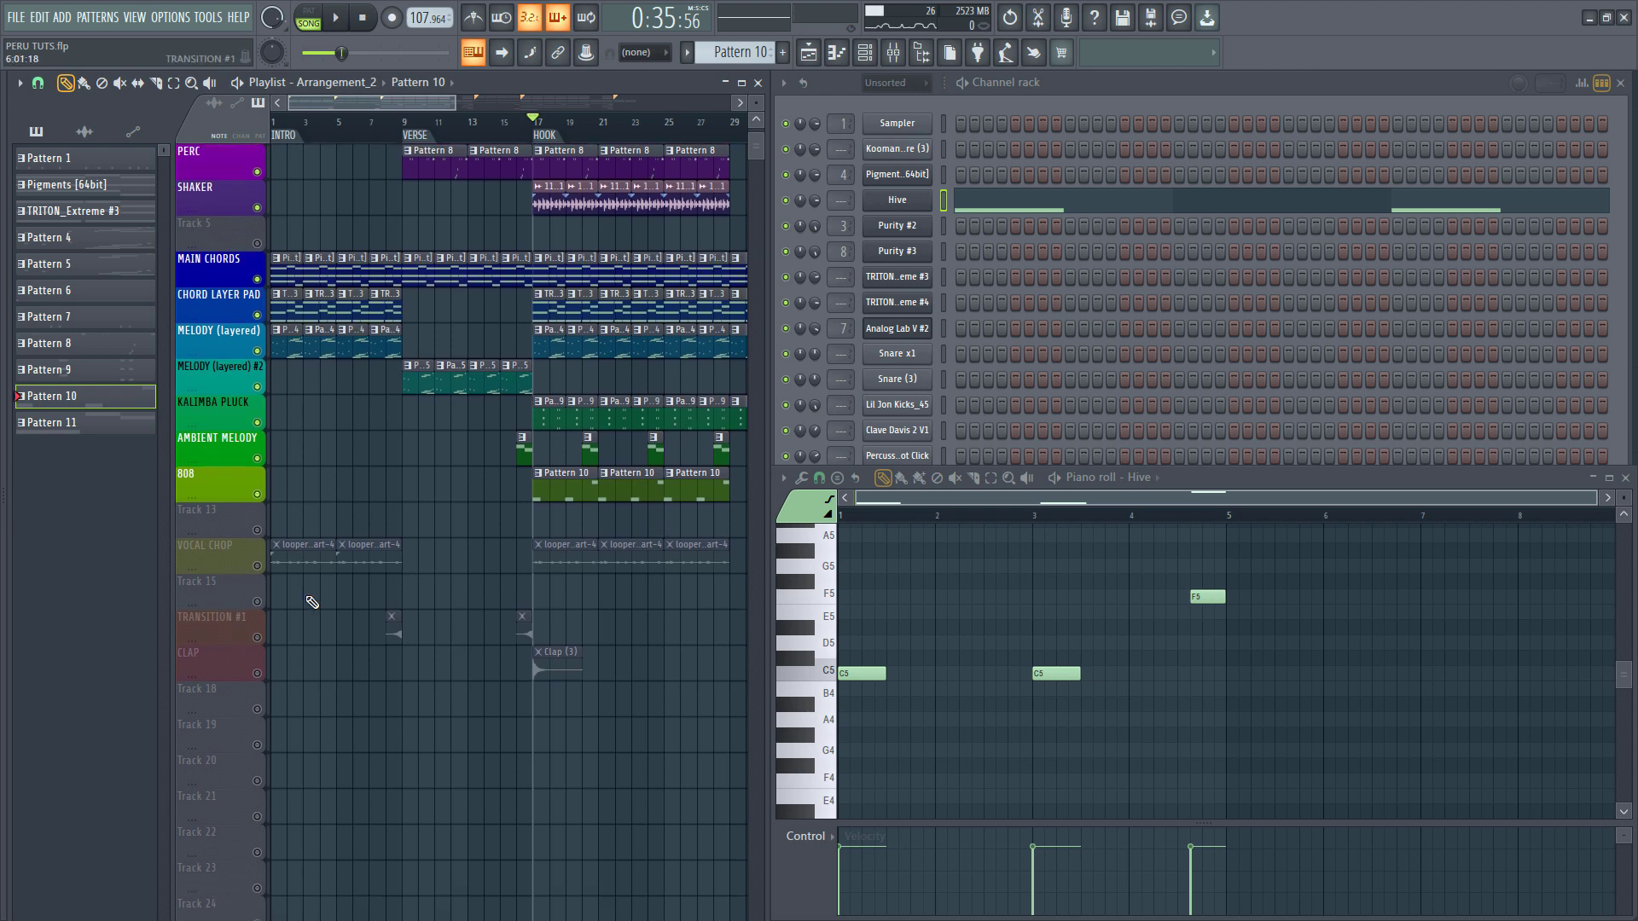
left_click(265, 567)
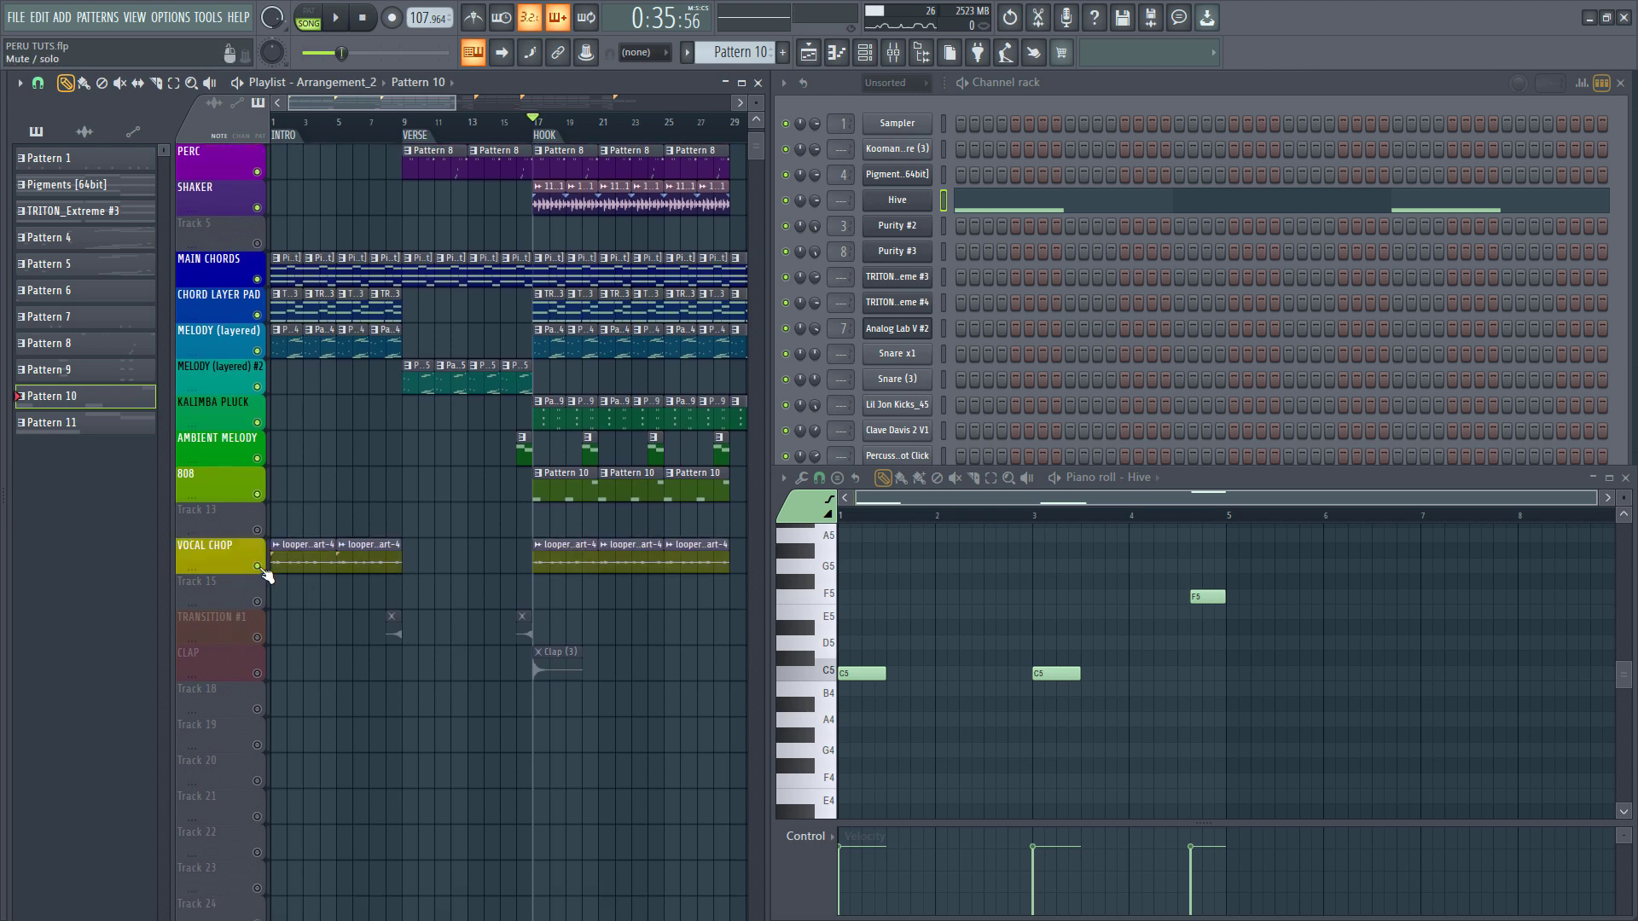
double_click(565, 554)
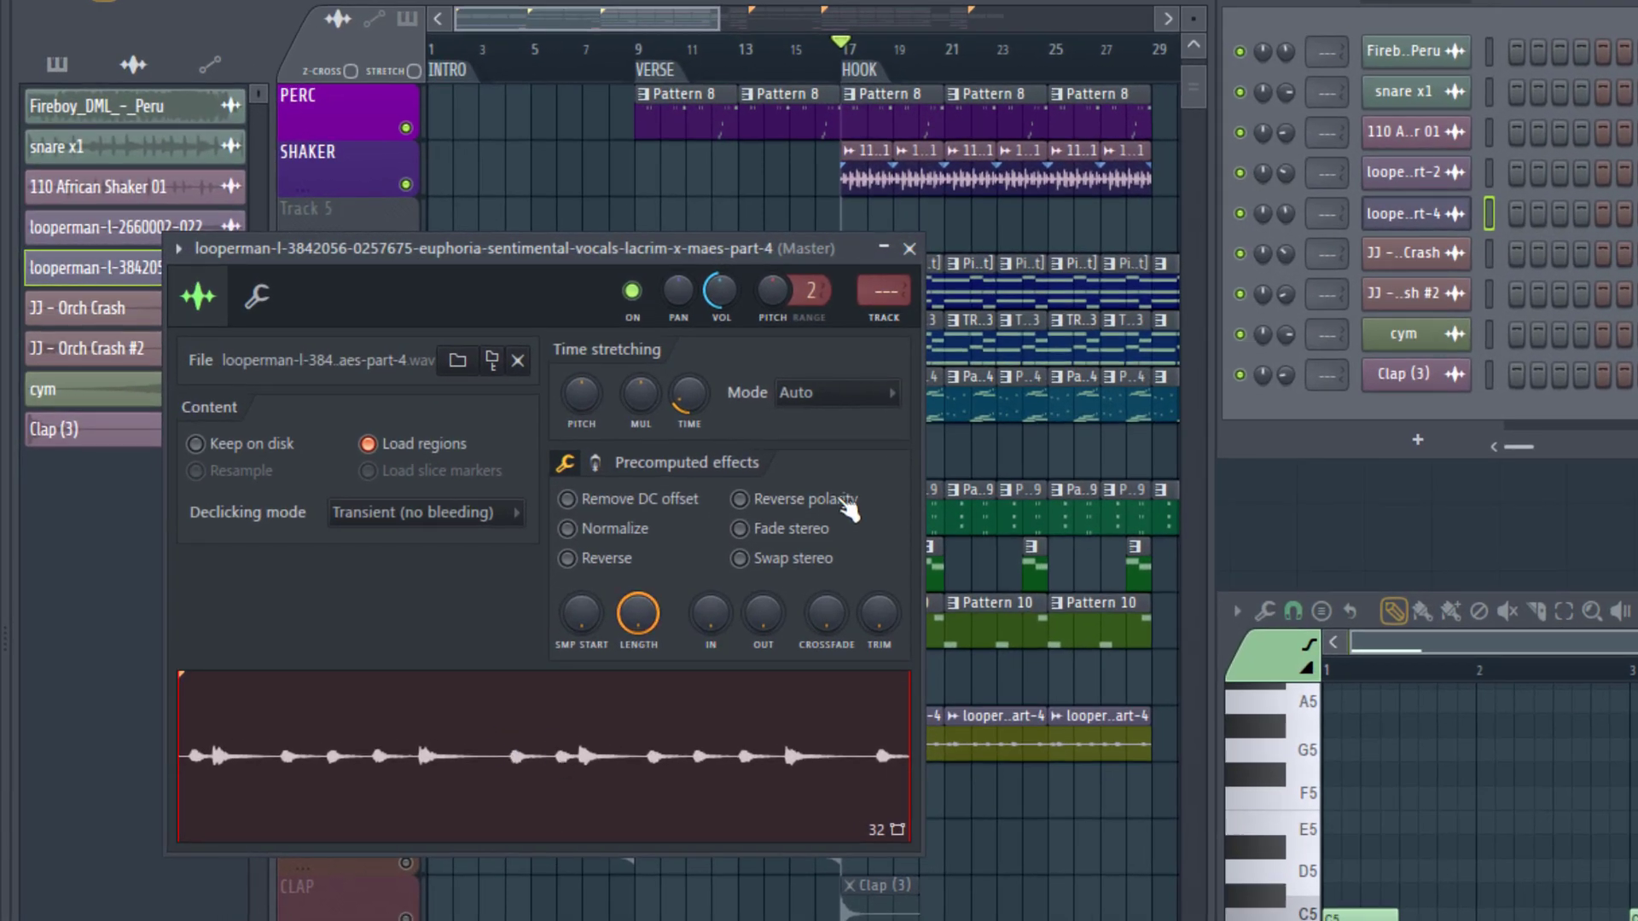
left_click(910, 249)
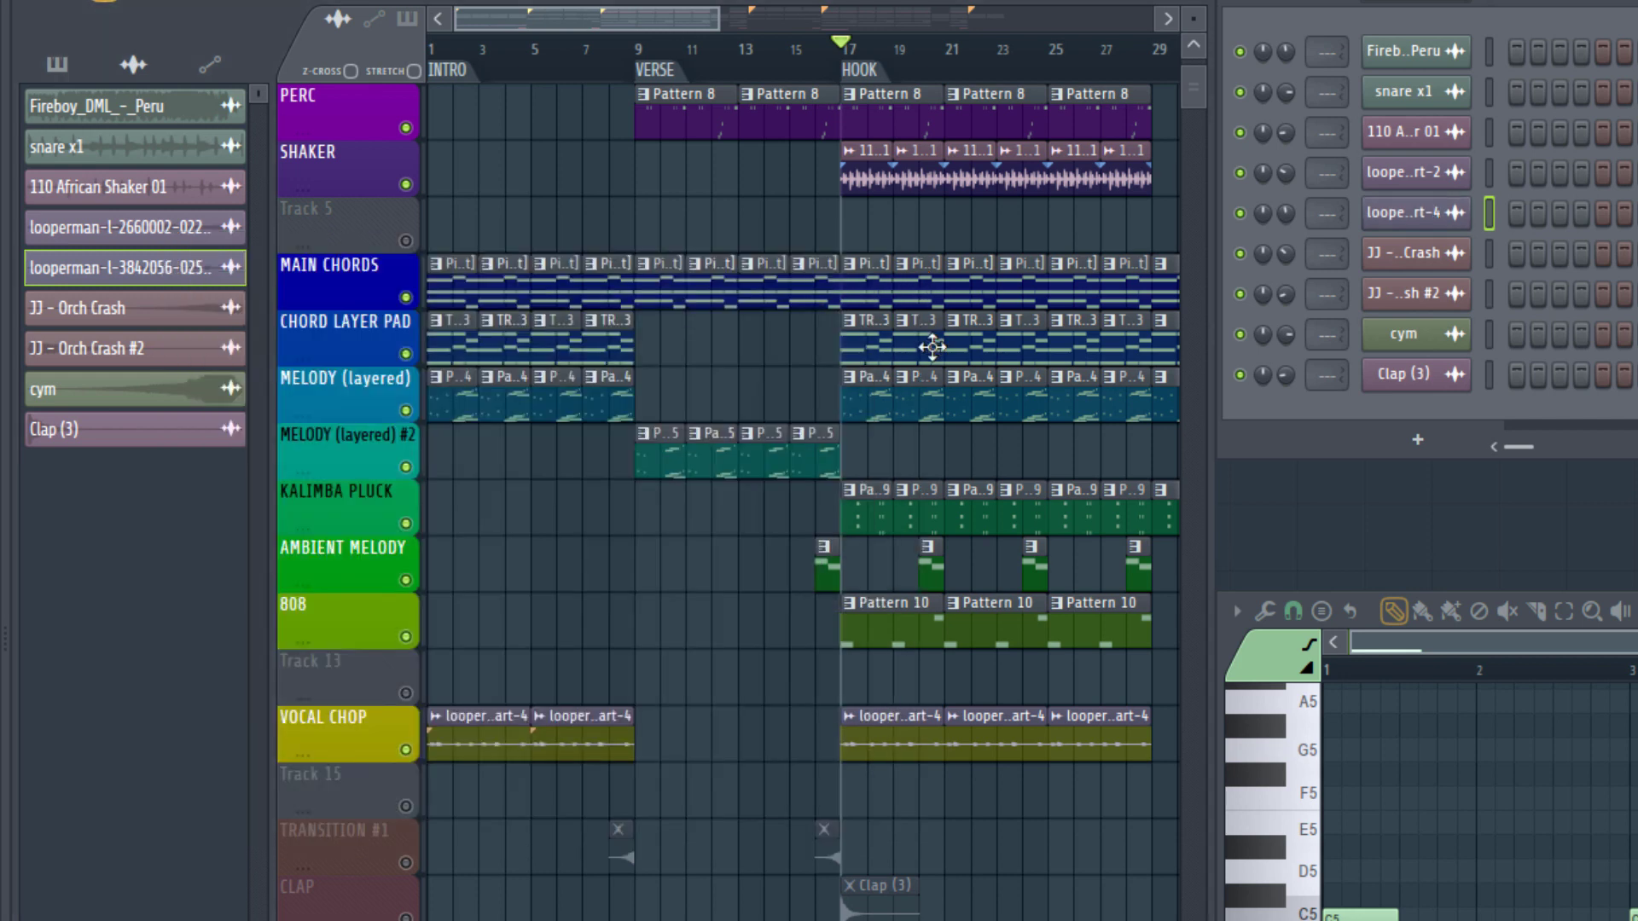
Step: Play the vocal chop together with the other unmuted tracks from the HOOK marker, extending the piano roll window upward
key("space")
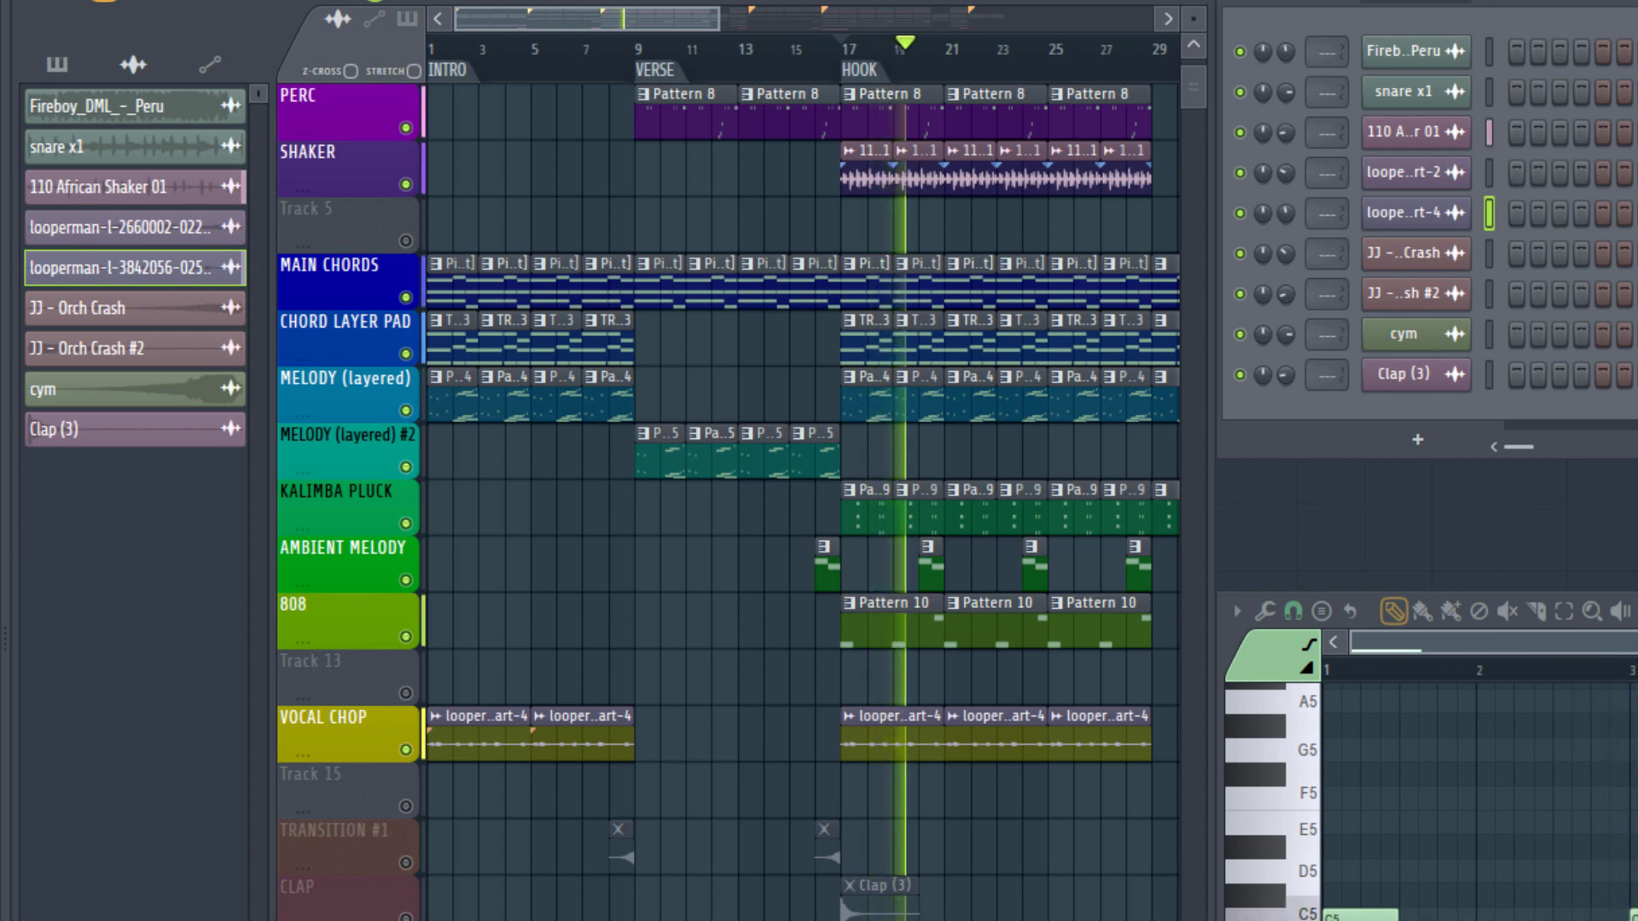
left_click_drag(1634, 611, 1633, 479)
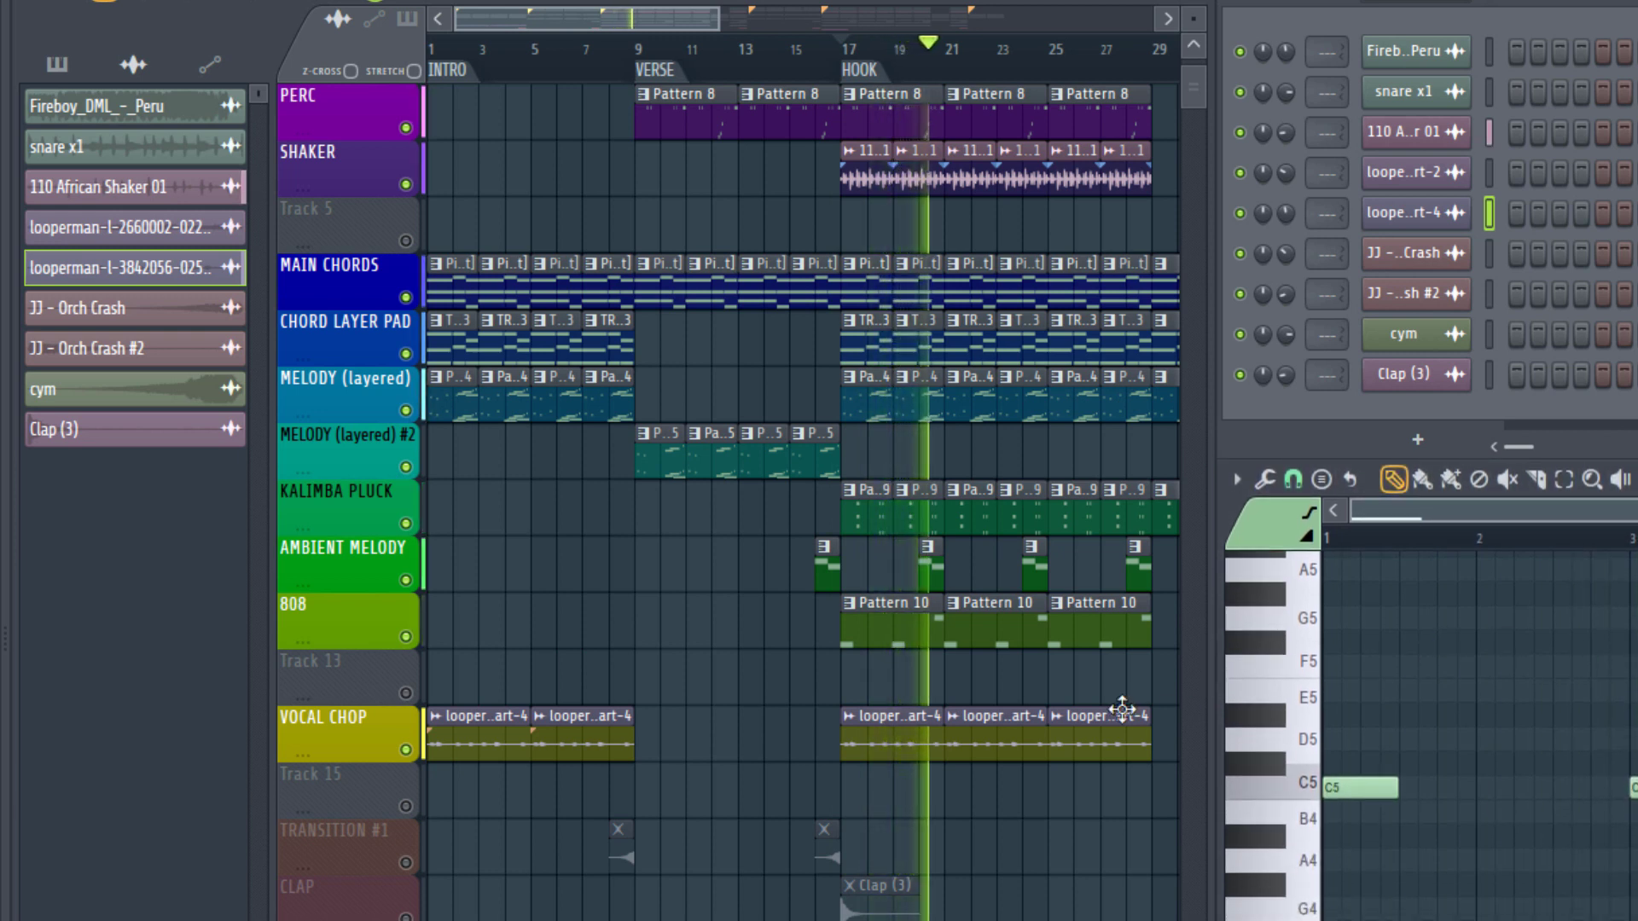